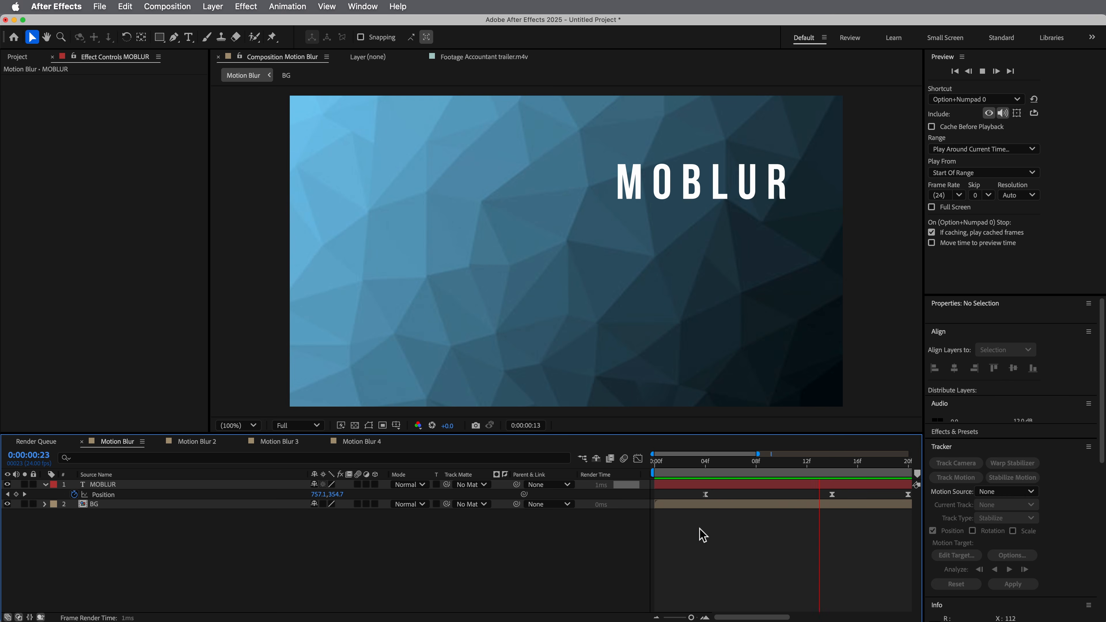
Step: Stop the playback and turn on motion blur for the MOBLUR text layer
key("space")
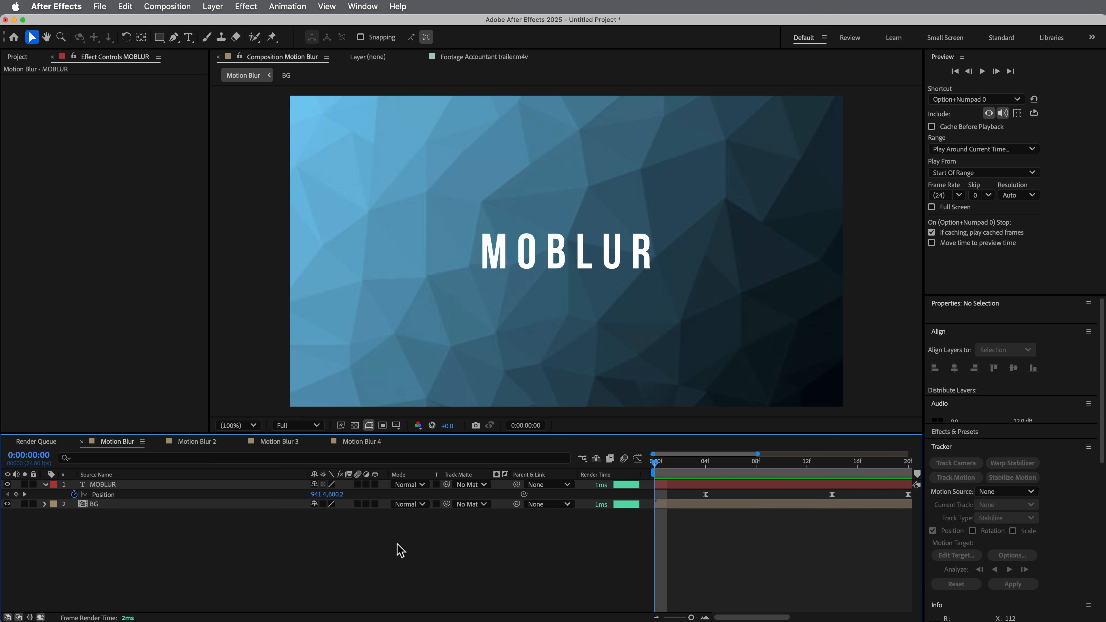
left_click(358, 485)
left_click(357, 484)
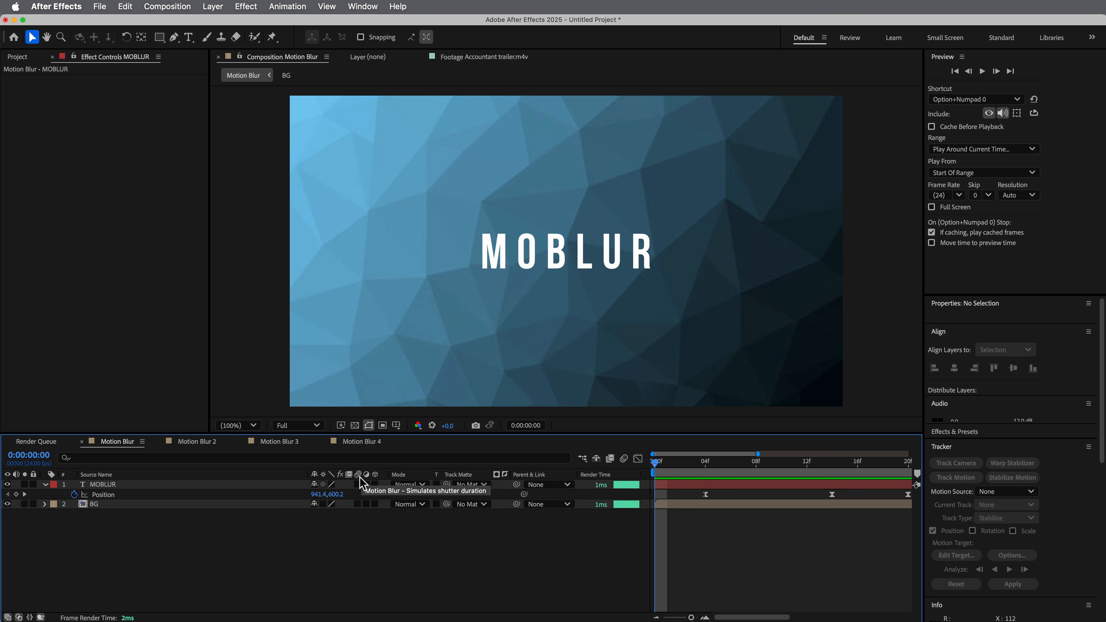
left_click(358, 485)
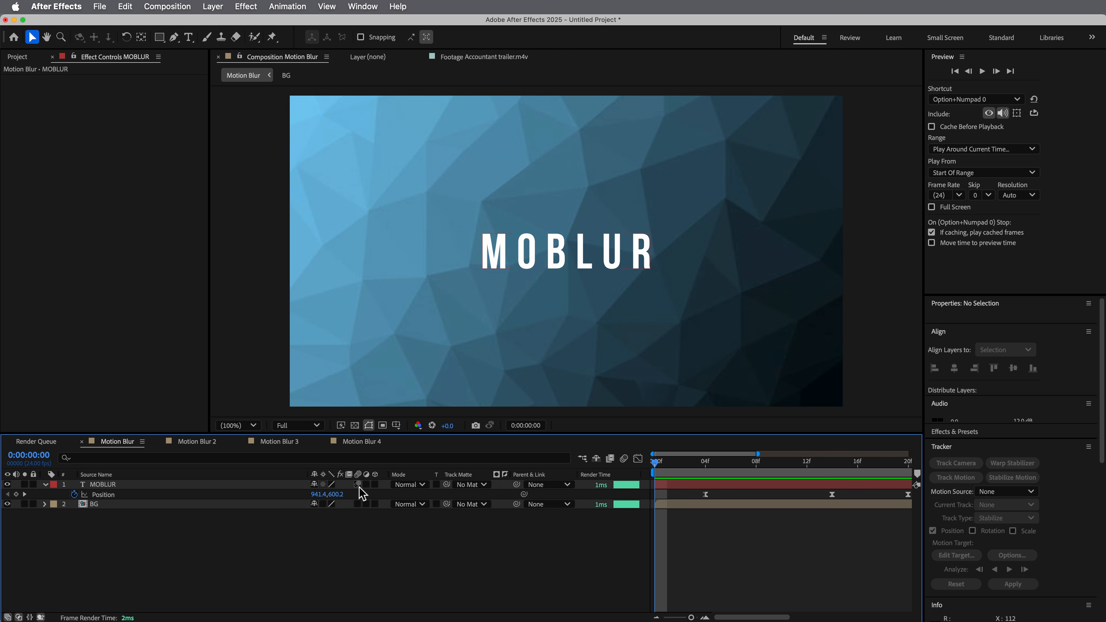
left_click(359, 484)
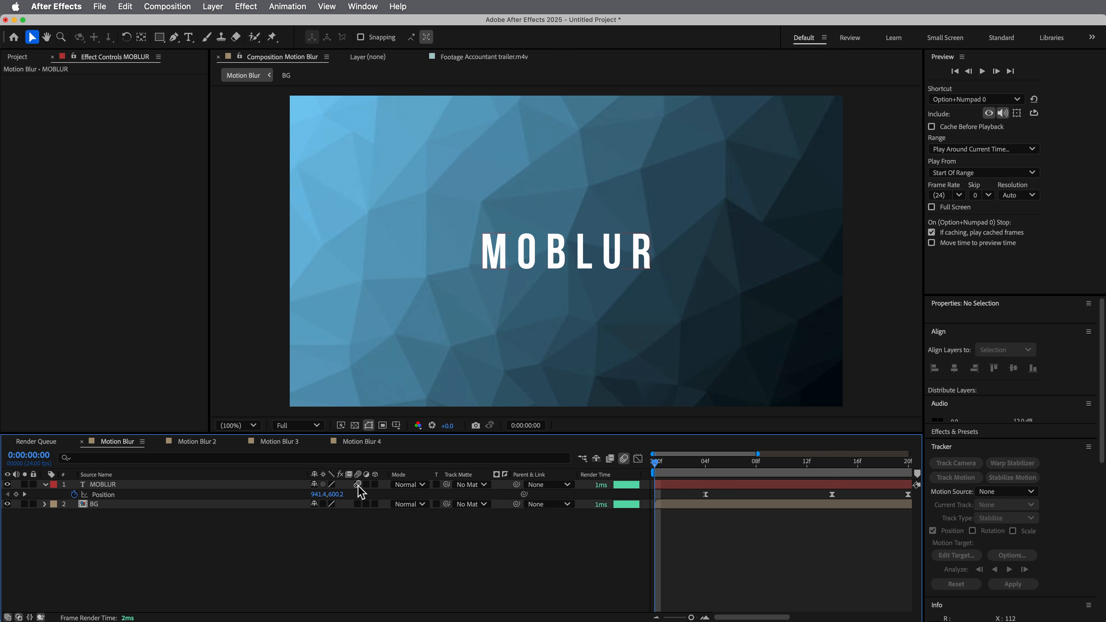
Step: Play the animation and step from frame 2 to frame 7 to examine the motion blur on the moving text
key("space")
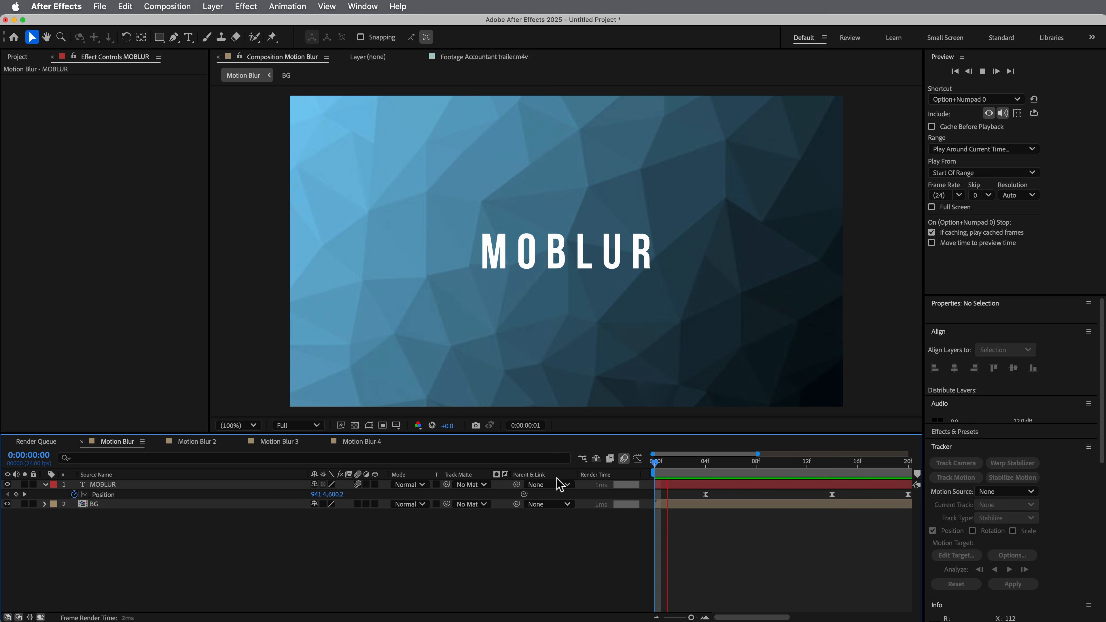
left_click(684, 468)
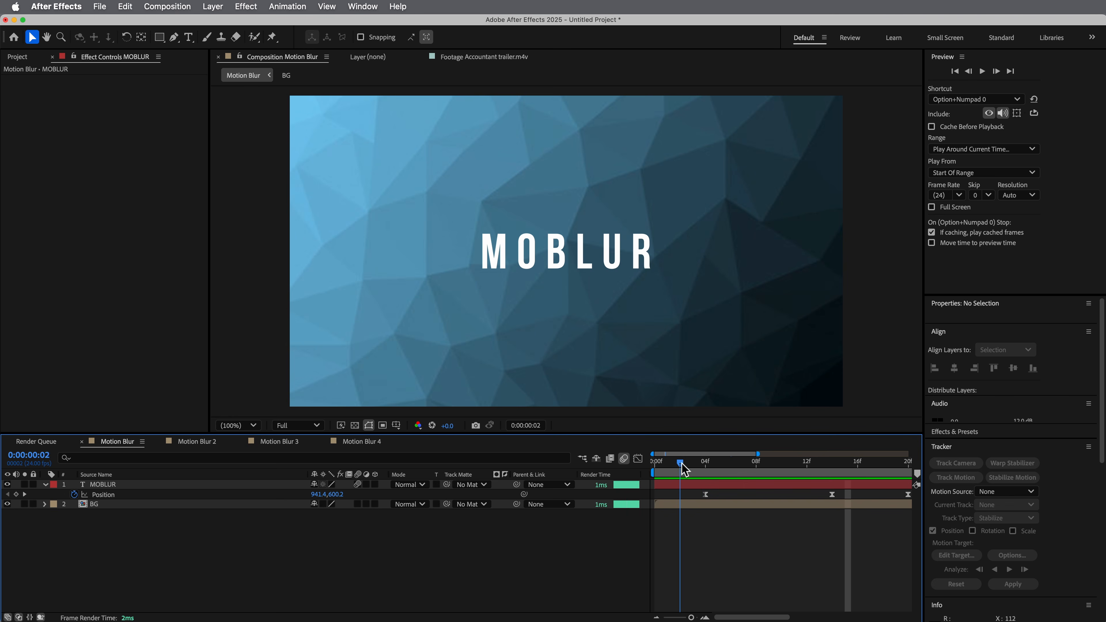
key("Page_Down")
key("Page_Down")
key("Page_Down")
key("Page_Down")
key("Page_Down")
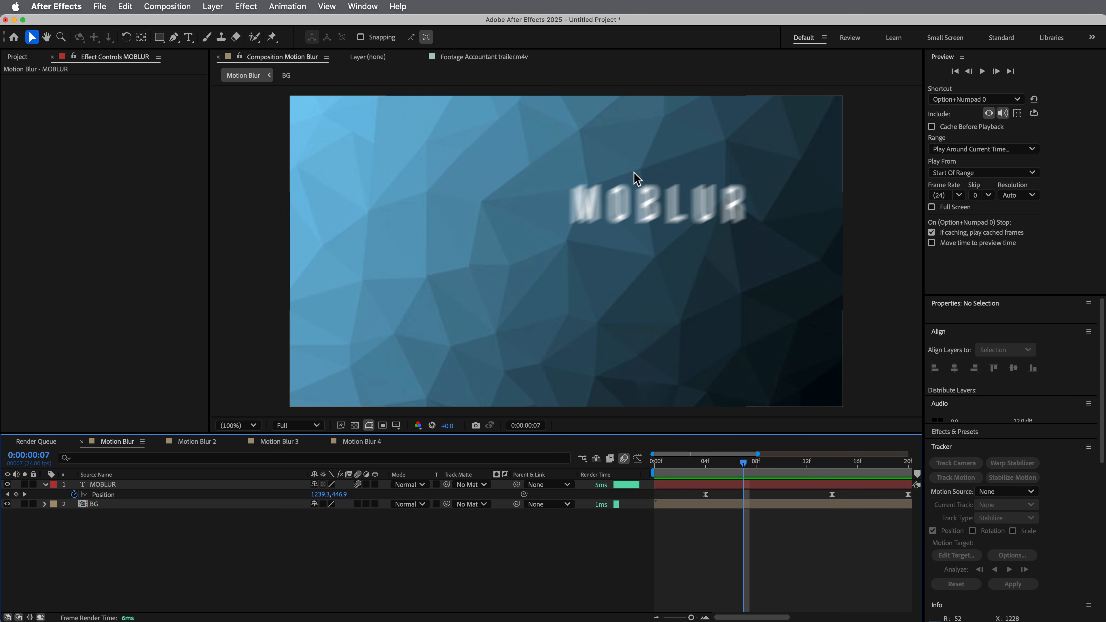
left_click_drag(741, 470, 687, 471)
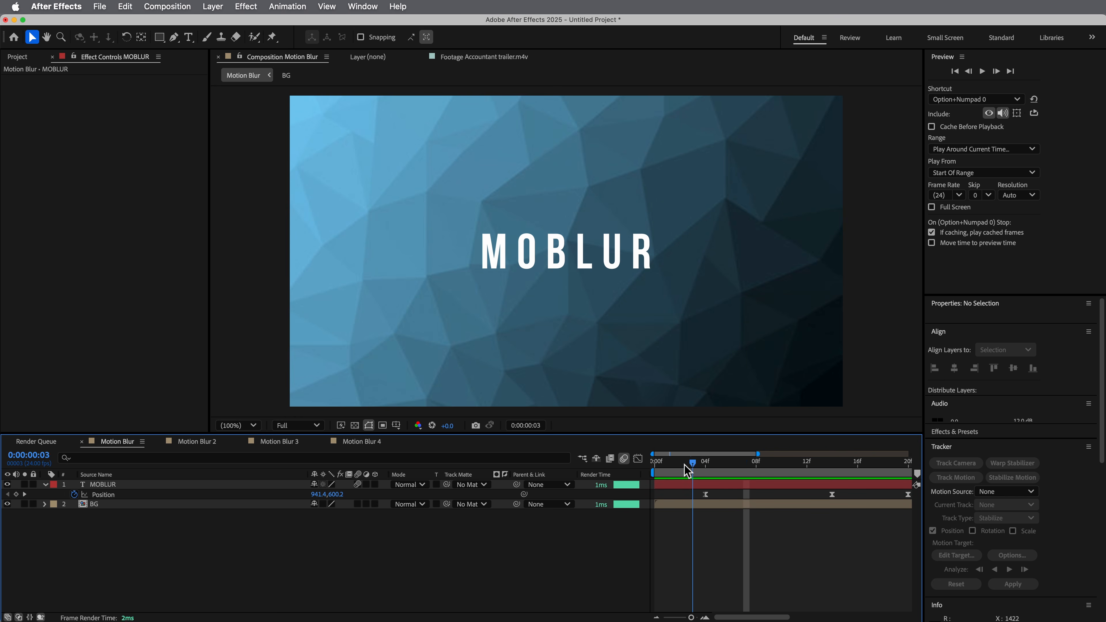
key("space")
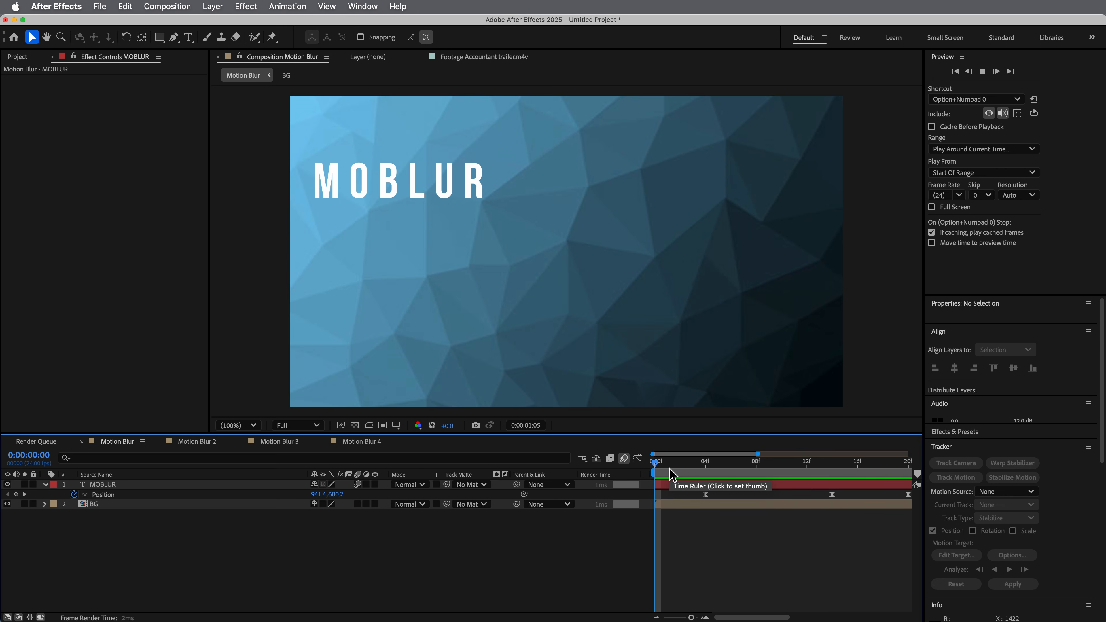
key("space")
Step: Step from frame 7 to frame 11 and scrub back to compare the blur on the text at different speeds
left_click_drag(695, 469, 745, 473)
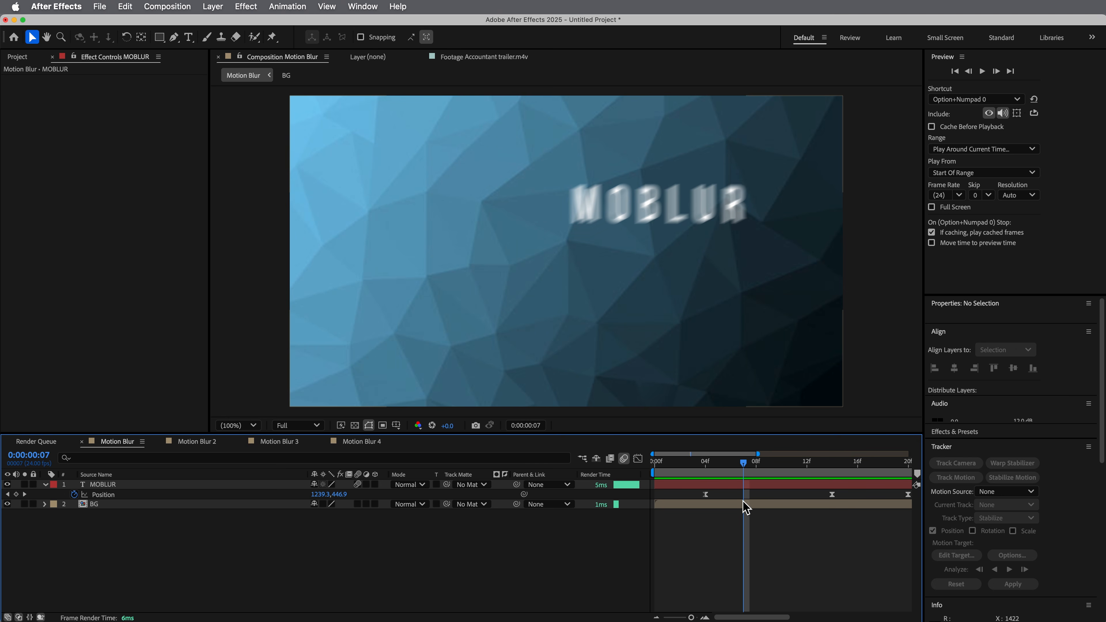
key("Page_Down")
key("Page_Down")
key("Page_Down")
key("Page_Down")
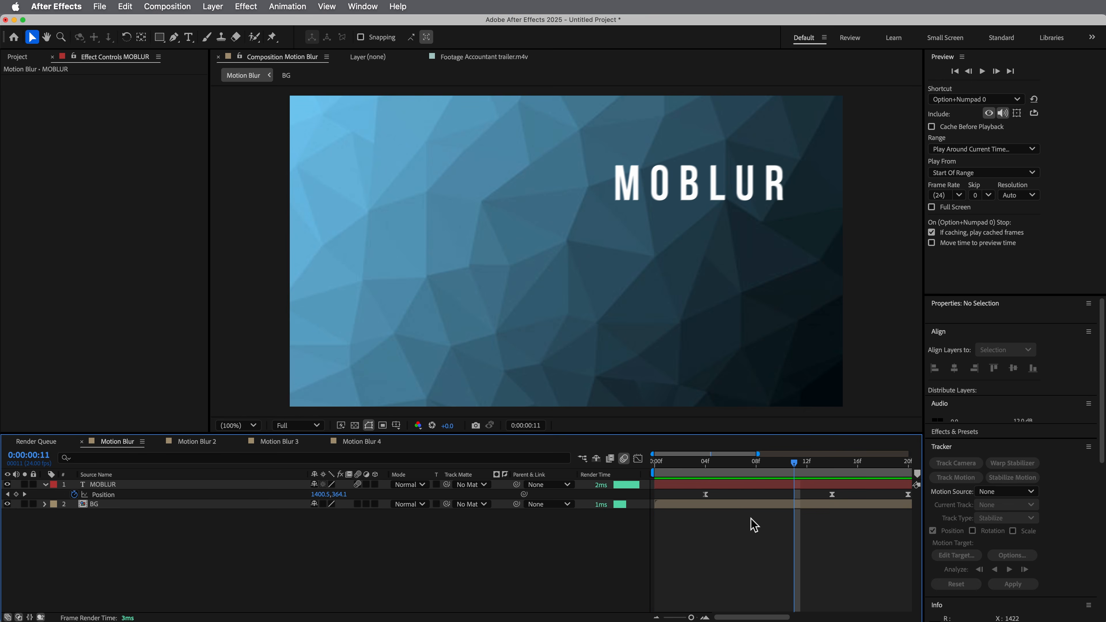
left_click_drag(696, 460, 757, 461)
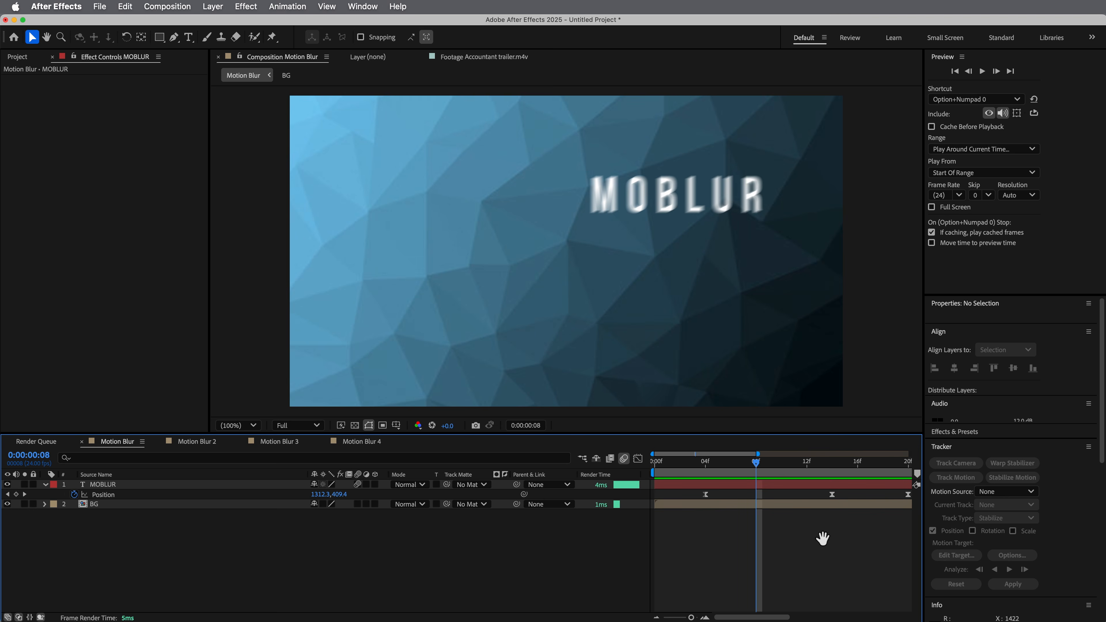
key("space")
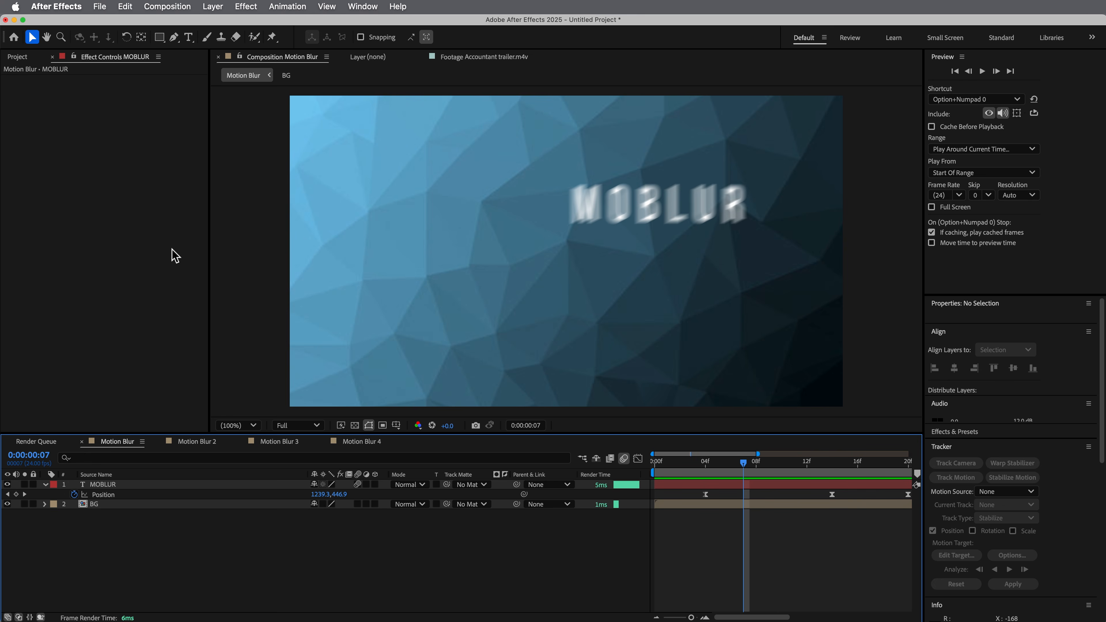
Step: Try a motion blur shutter angle of 360 degrees in the advanced settings of the Motion Blur composition
right_click(231, 240)
left_click(264, 267)
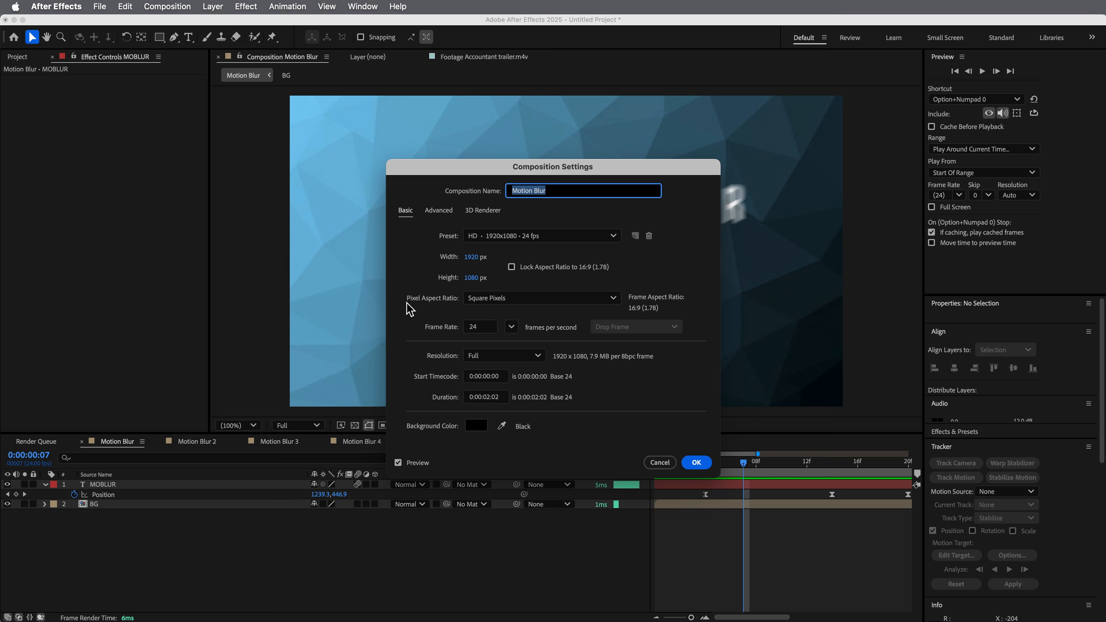
left_click(439, 210)
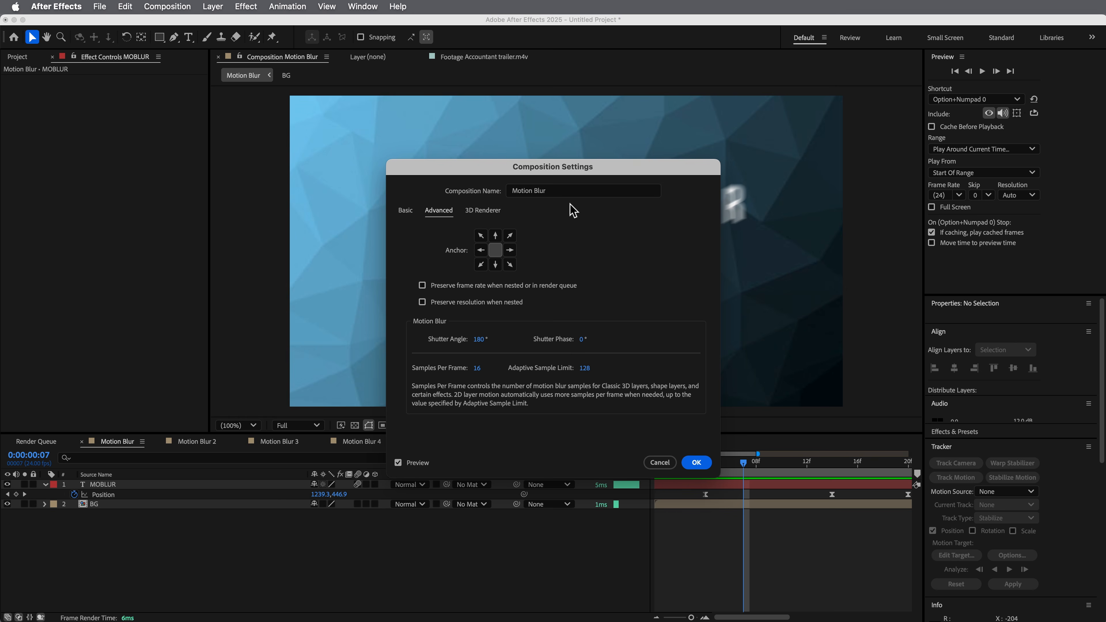
left_click_drag(603, 169, 297, 176)
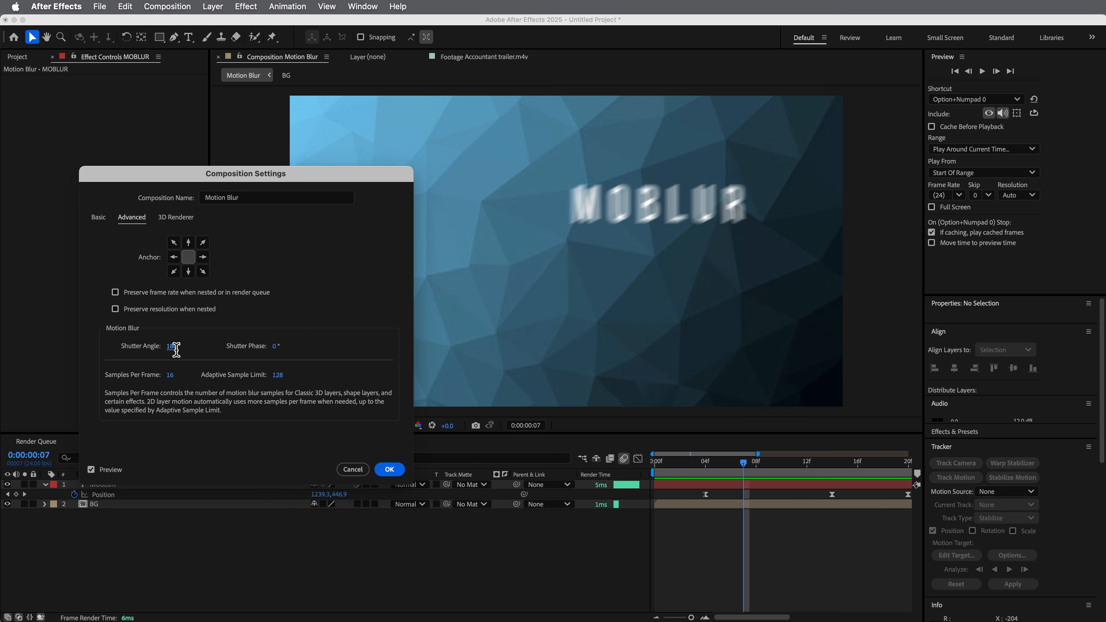
left_click(173, 346)
type("360")
left_click(389, 469)
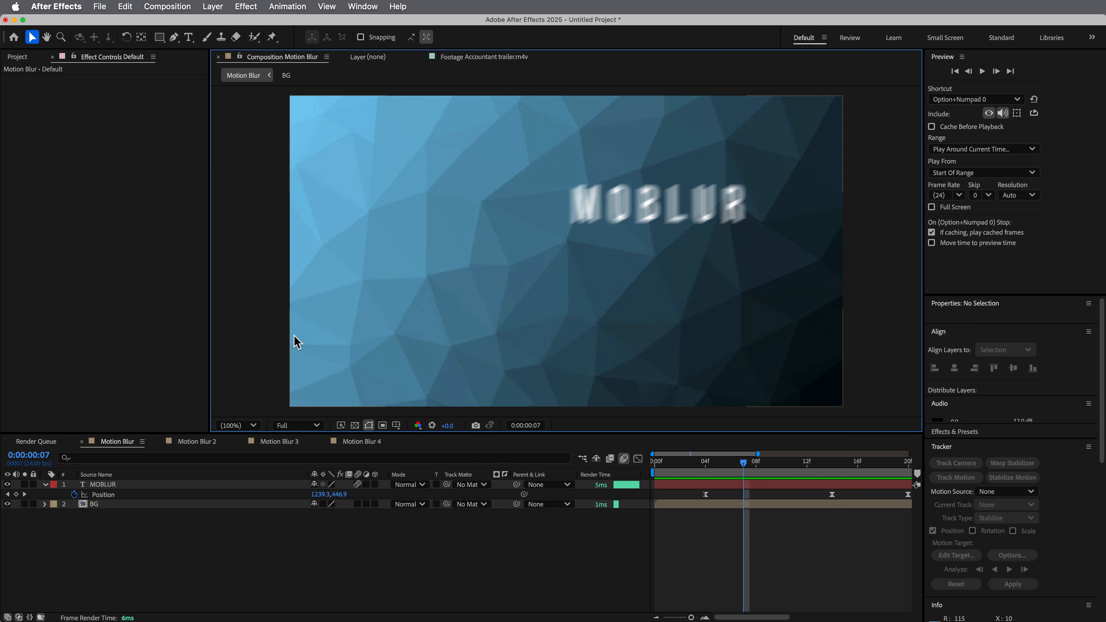
Step: Play back the Motion Blur composition, and switch to the Motion Blur 2 composition to preview its animation
left_click(259, 543)
key("space")
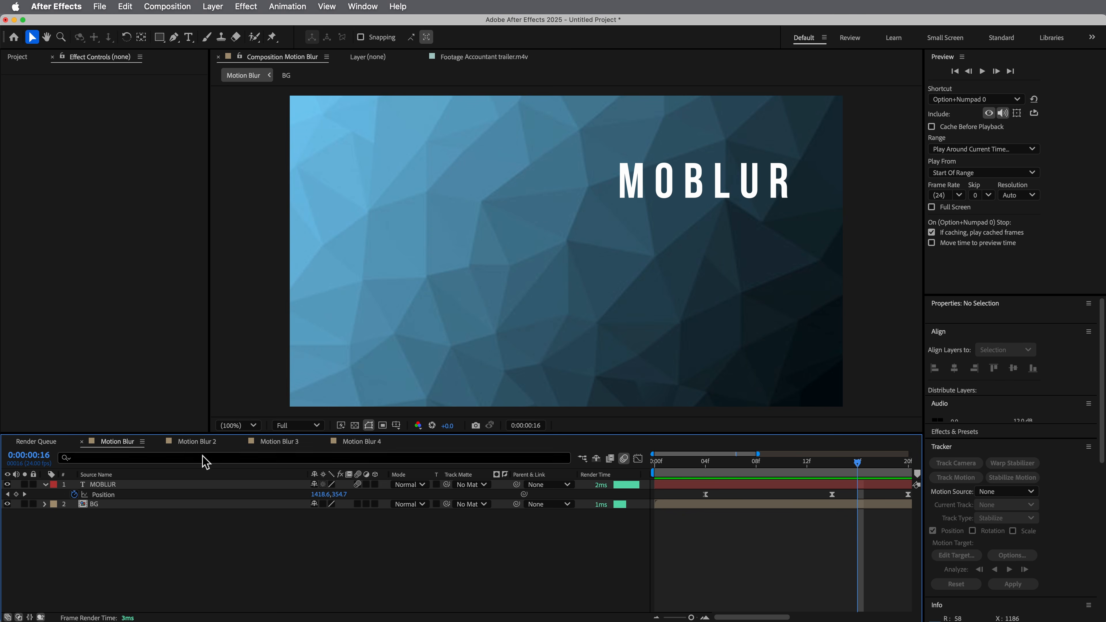
left_click(200, 442)
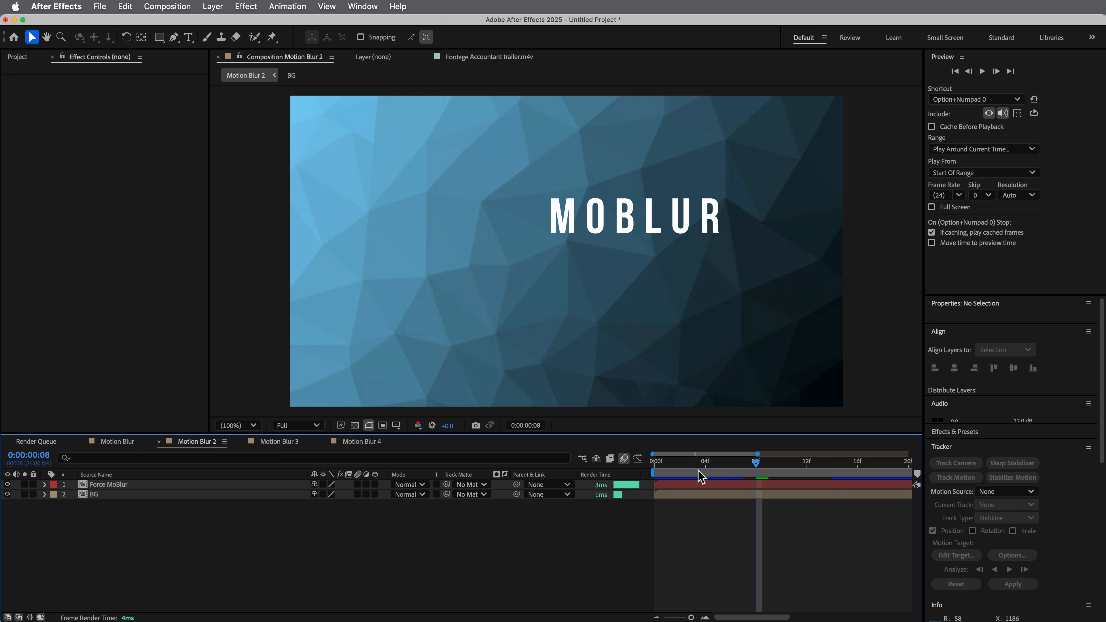
left_click(700, 484)
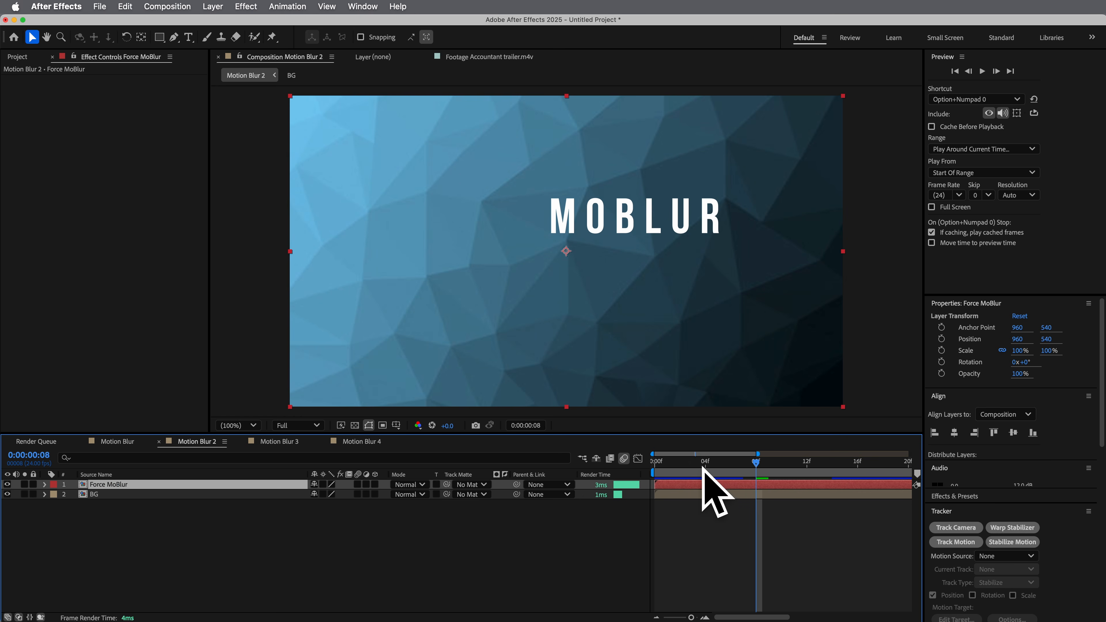
key("space")
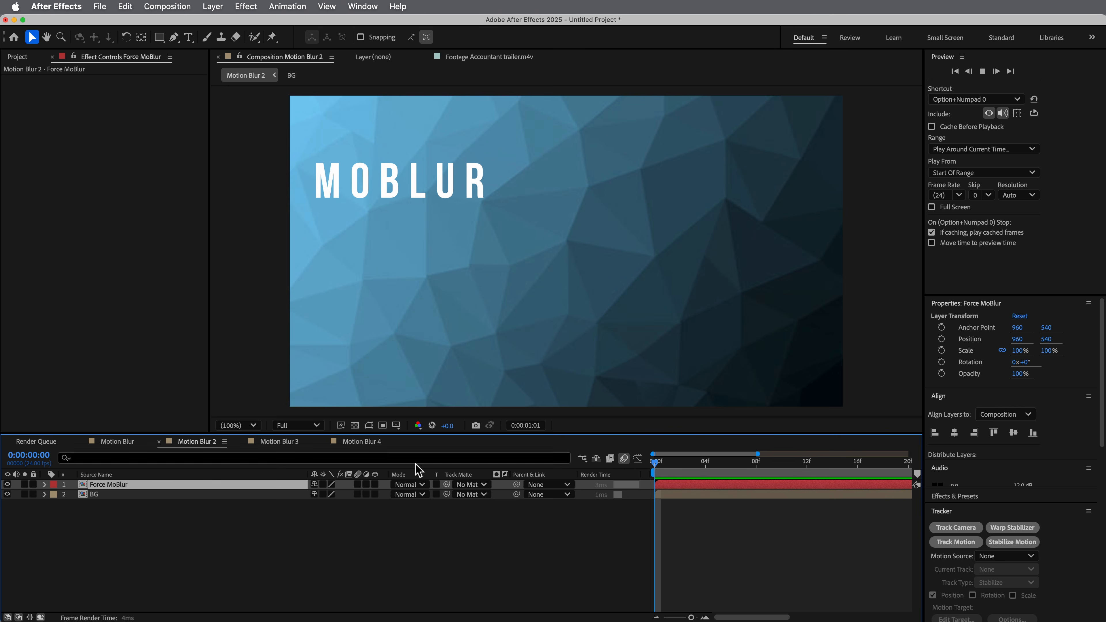
Step: Reveal the Position property of the Force MoBlur layer and scrub the full timeline to check it for keyframes
left_click(136, 512)
left_click(109, 484)
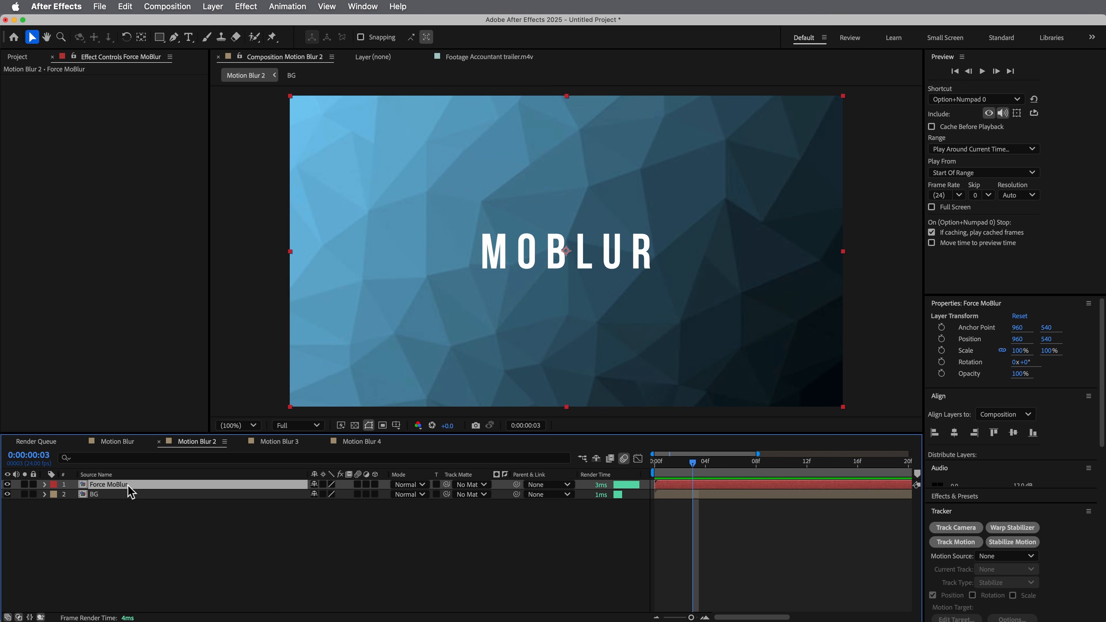
key("p")
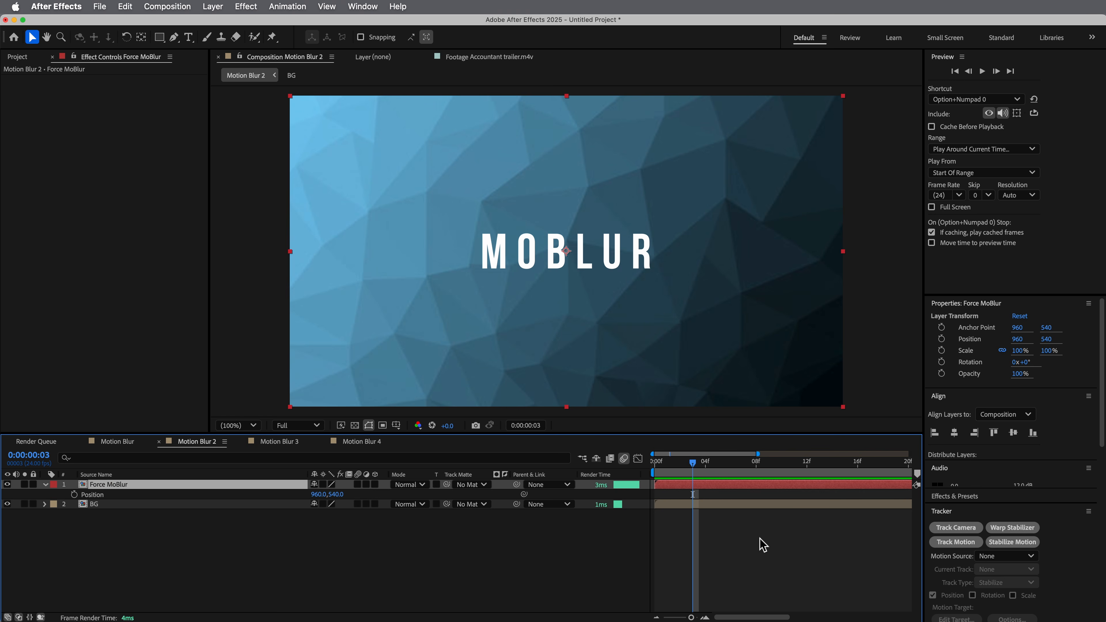
left_click_drag(724, 461, 892, 478)
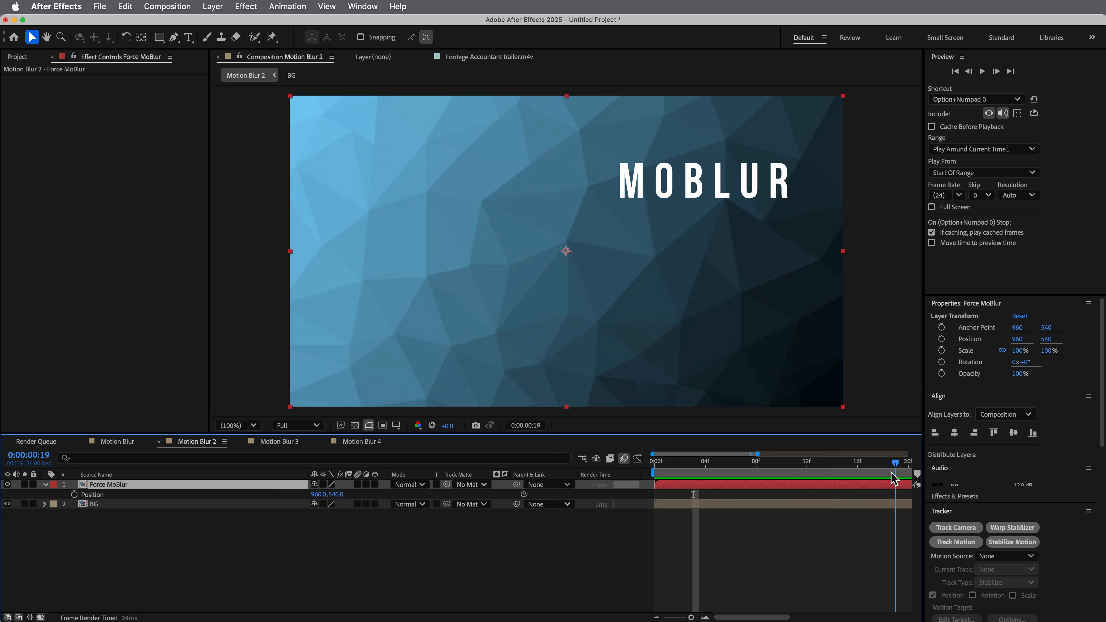
key("space")
key(";")
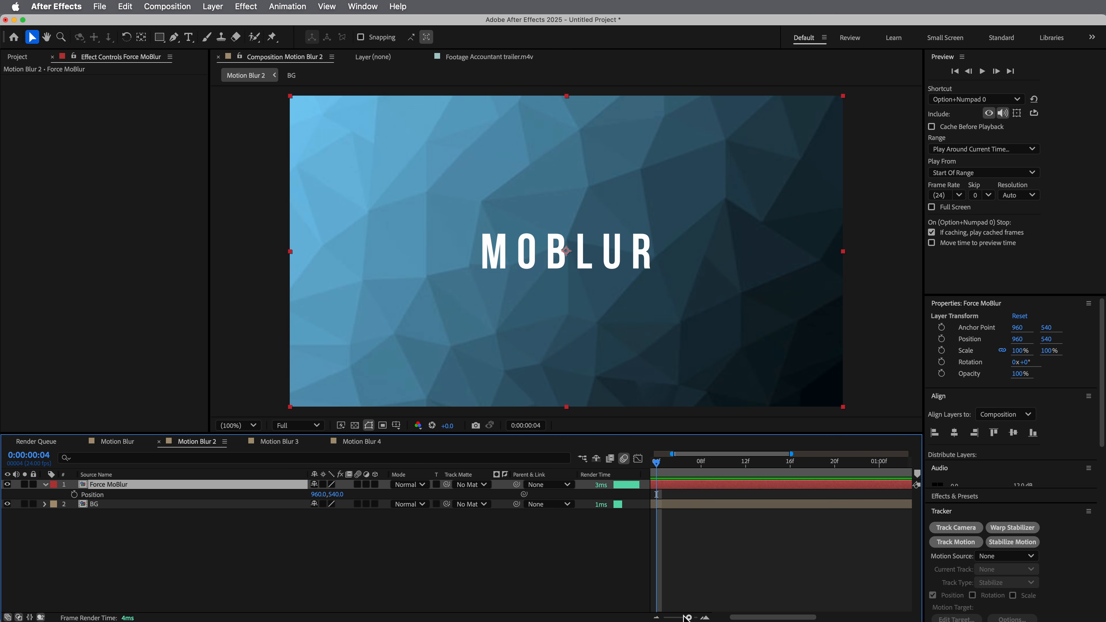
left_click(695, 523)
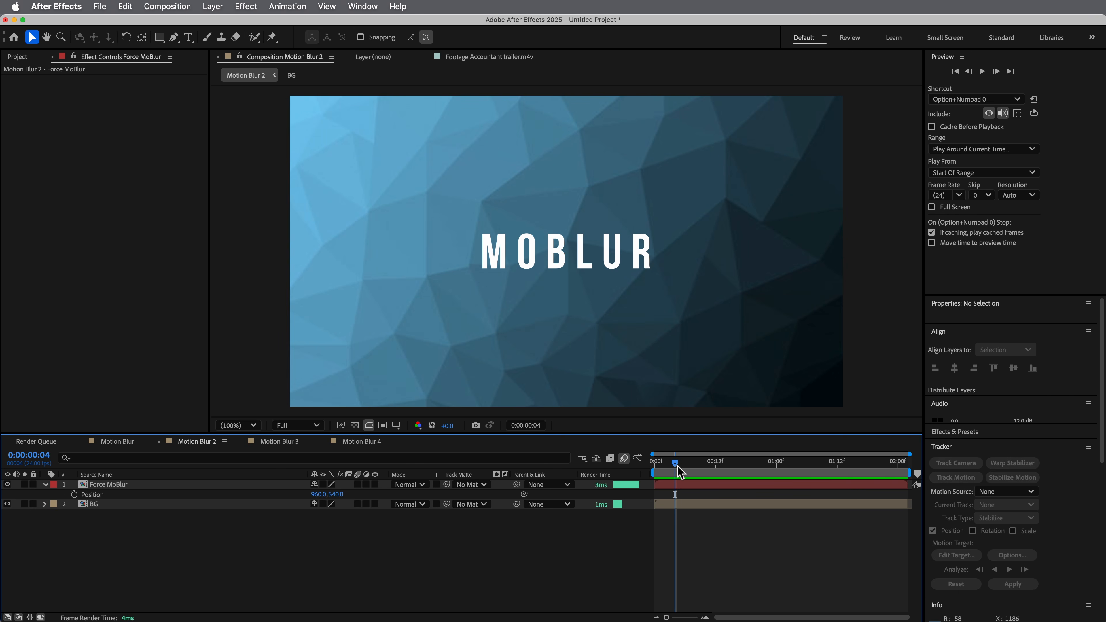
left_click_drag(676, 464, 659, 462)
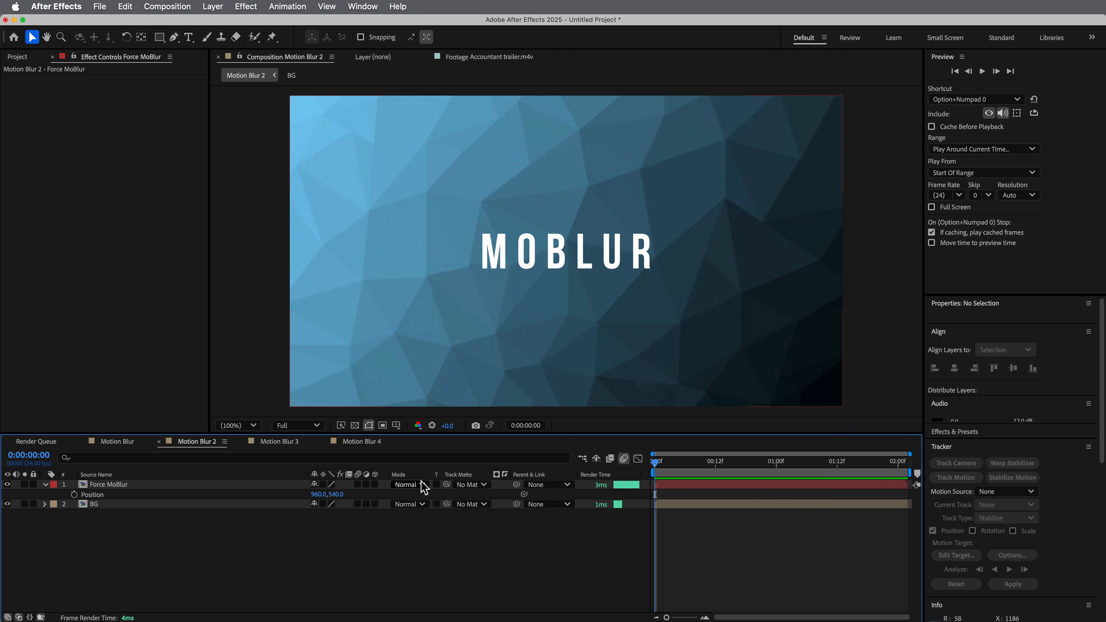
Step: Try the layer motion blur switch on the Force MoBlur precomp, preview the result, and turn the switch off again
left_click(357, 484)
key("space")
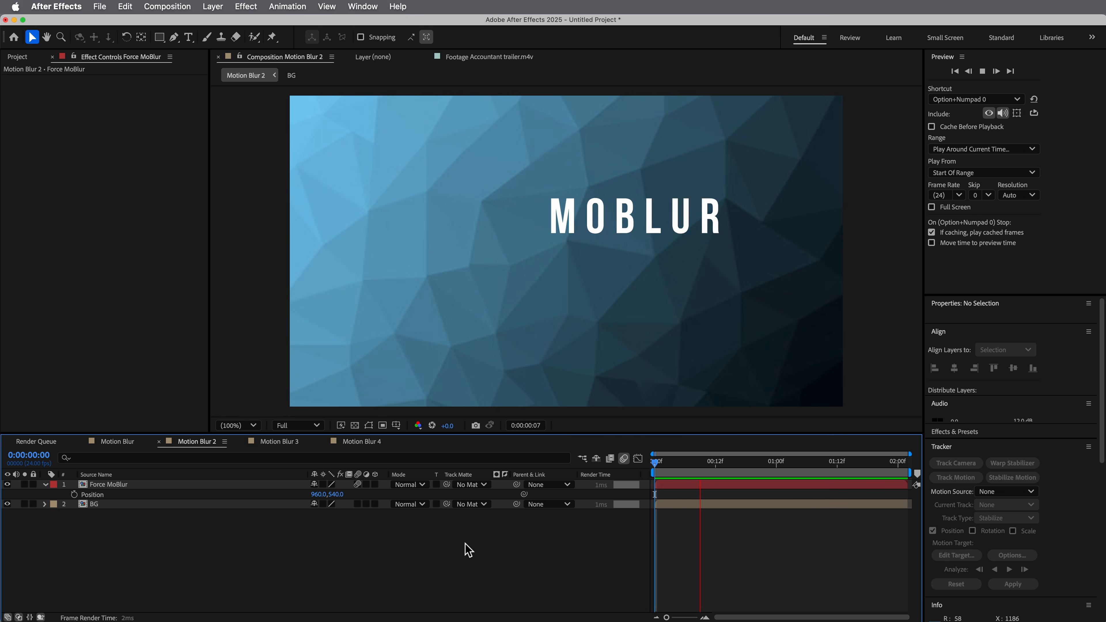
left_click_drag(784, 461, 701, 461)
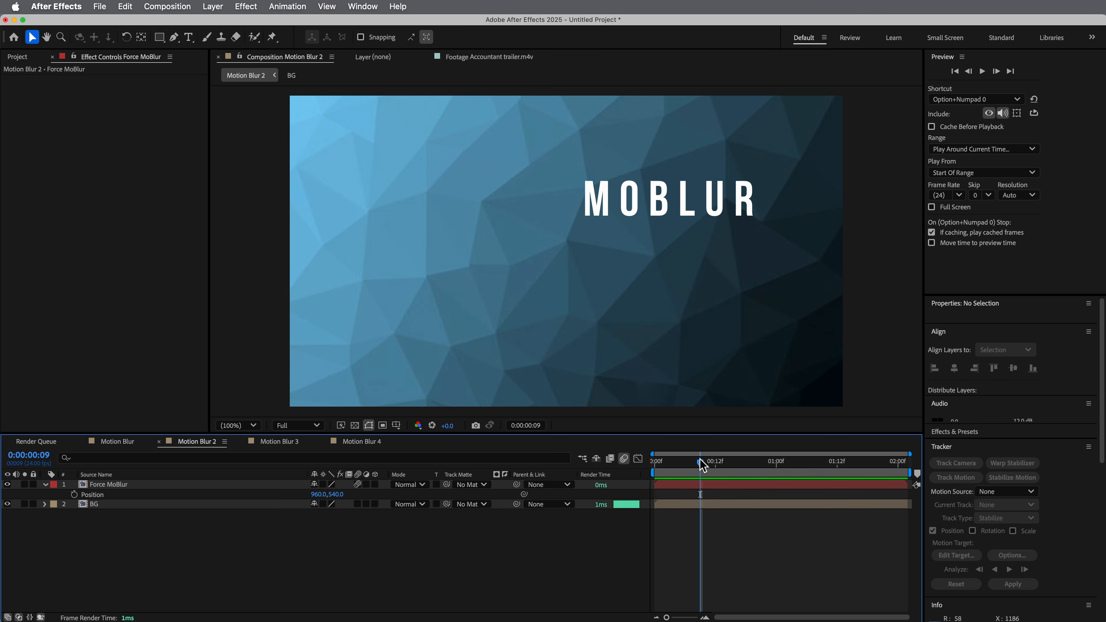
left_click(357, 484)
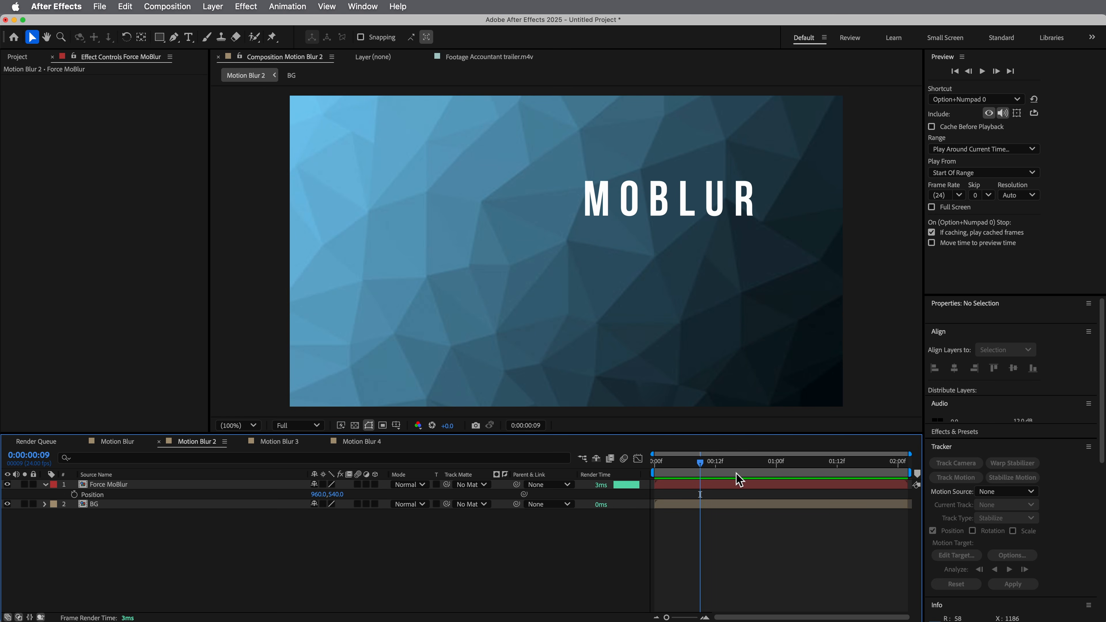
Step: Apply the CC Force Motion Blur effect to the Force MoBlur layer and view the result at frame 7
left_click(731, 484)
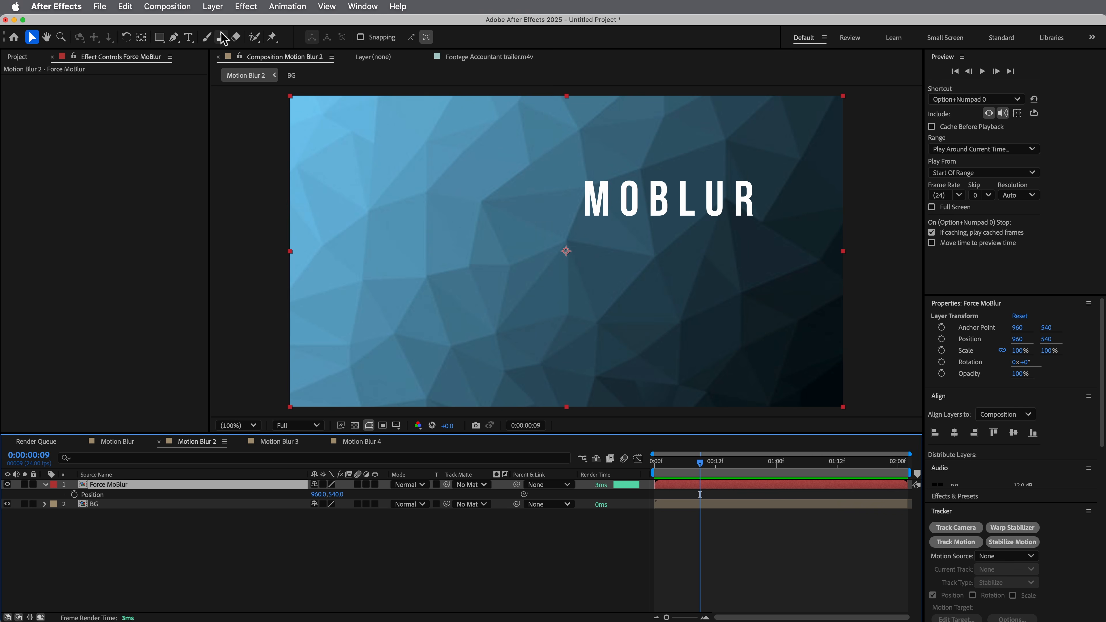
left_click(245, 7)
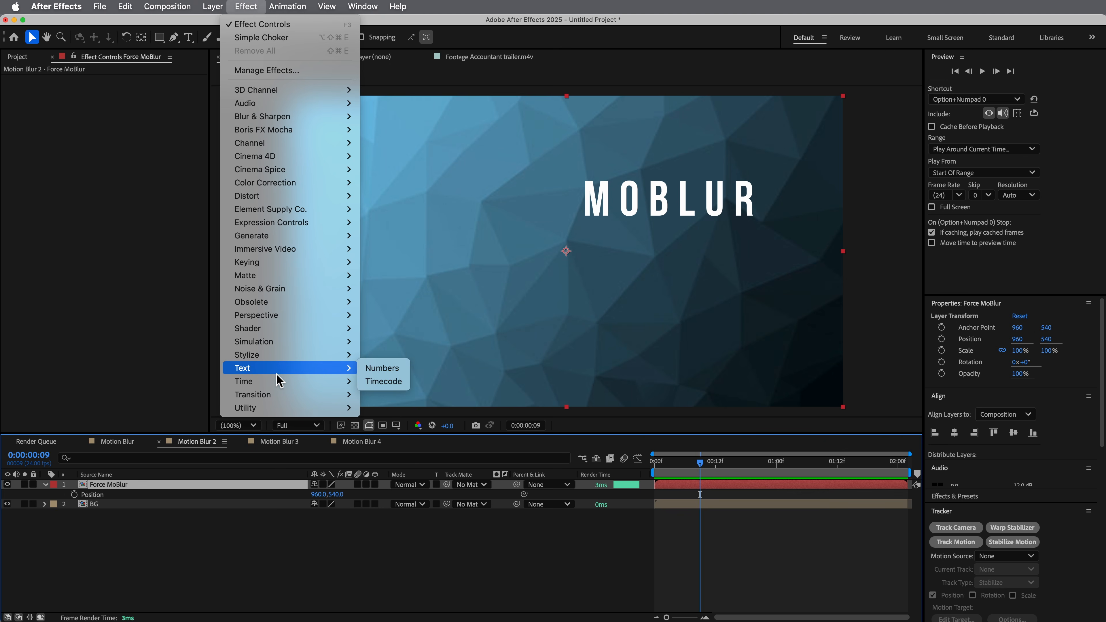
mouse_move(277, 383)
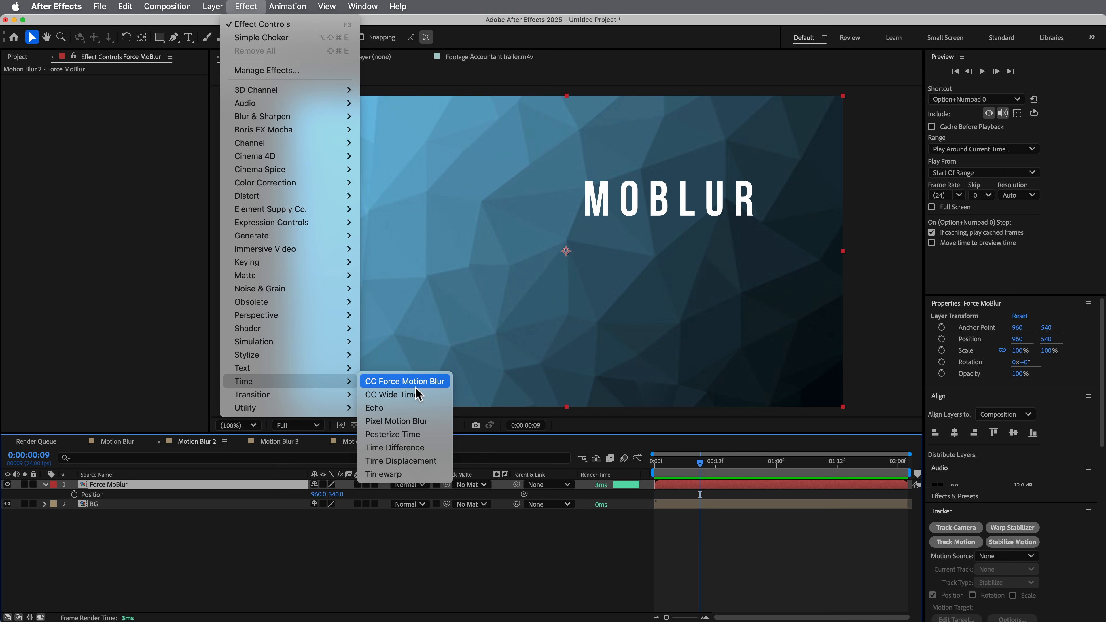
left_click(405, 382)
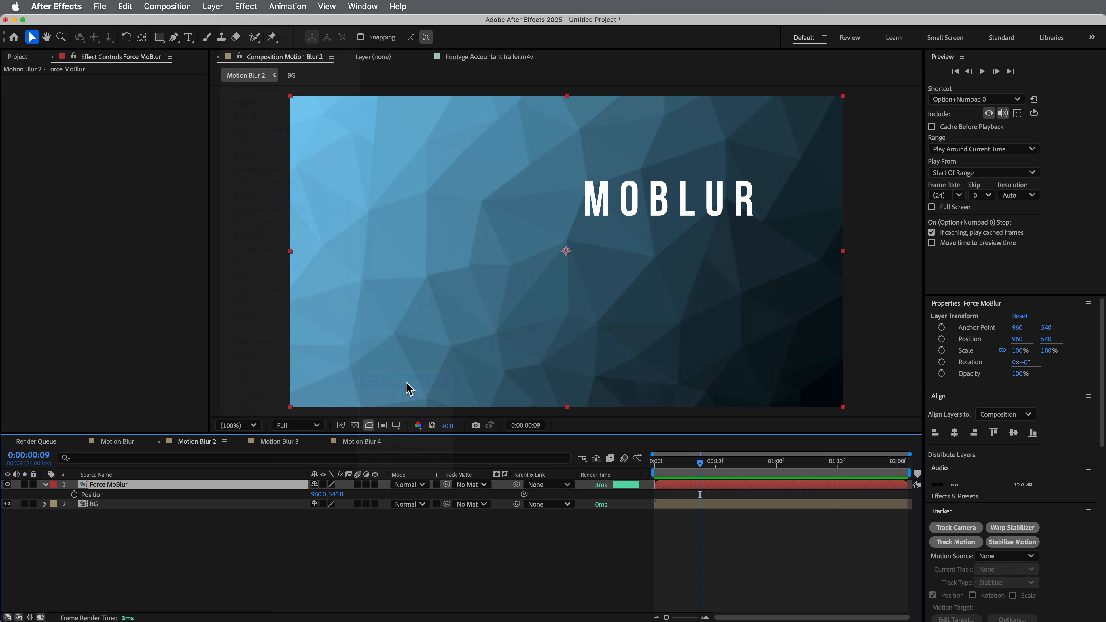
mouse_move(702, 471)
left_mouse_down()
mouse_move(753, 468)
mouse_move(693, 468)
left_mouse_up()
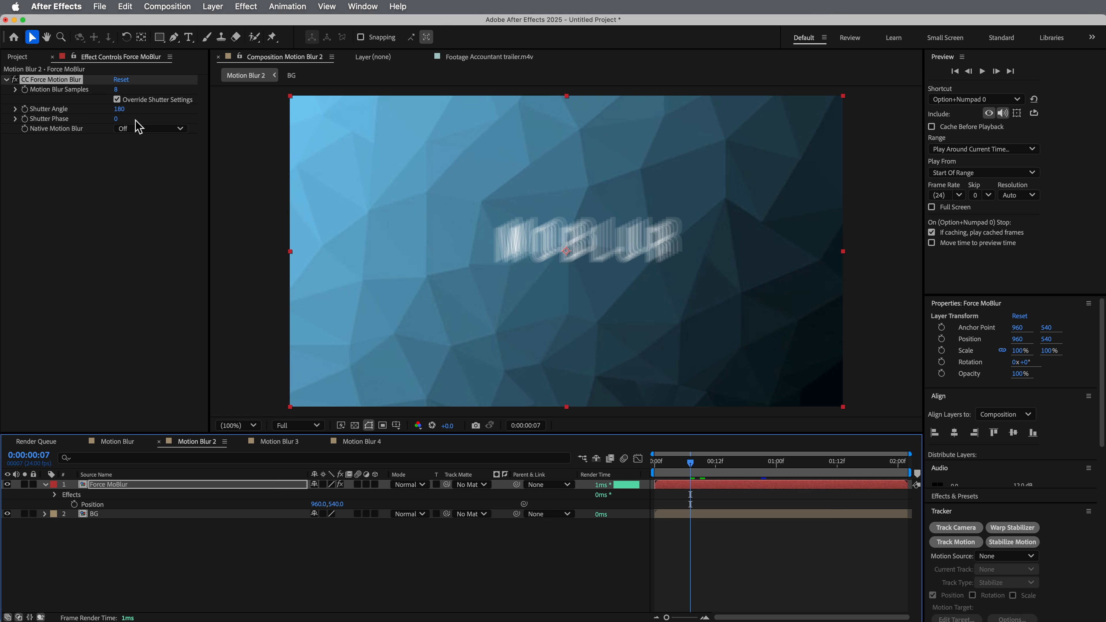
Step: Try a different Shutter Phase in the CC Force Motion Blur effect and undo the change
left_click_drag(116, 119, 147, 125)
key("super+z")
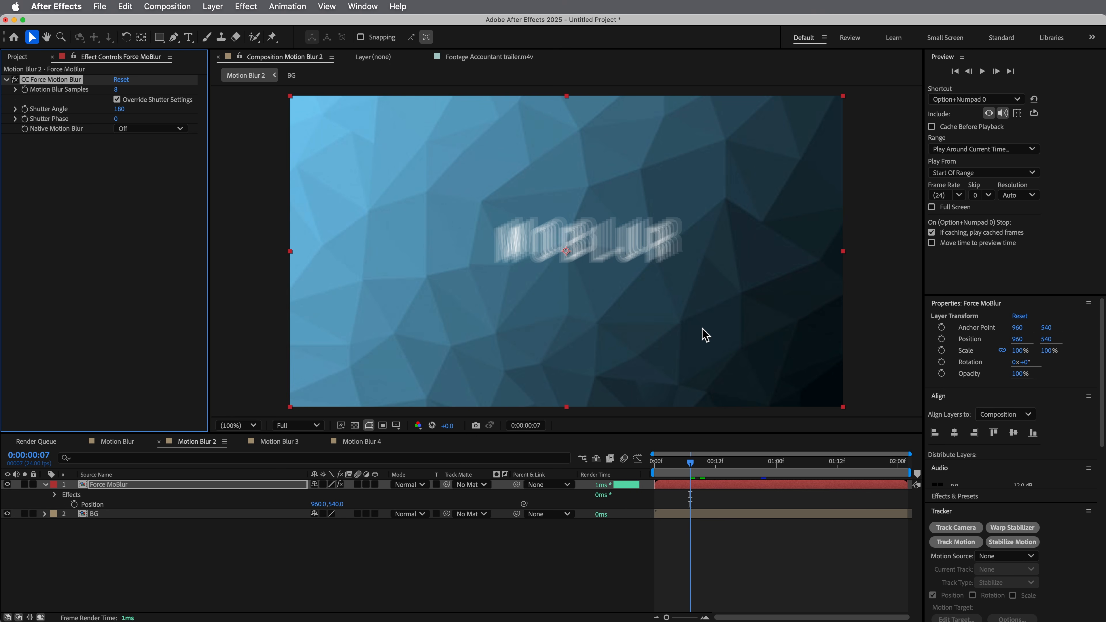
Step: Try lower Motion Blur Samples values of 4 and 2 on the Force MoBlur layer, viewed close up
scroll(593, 267, "up", 4)
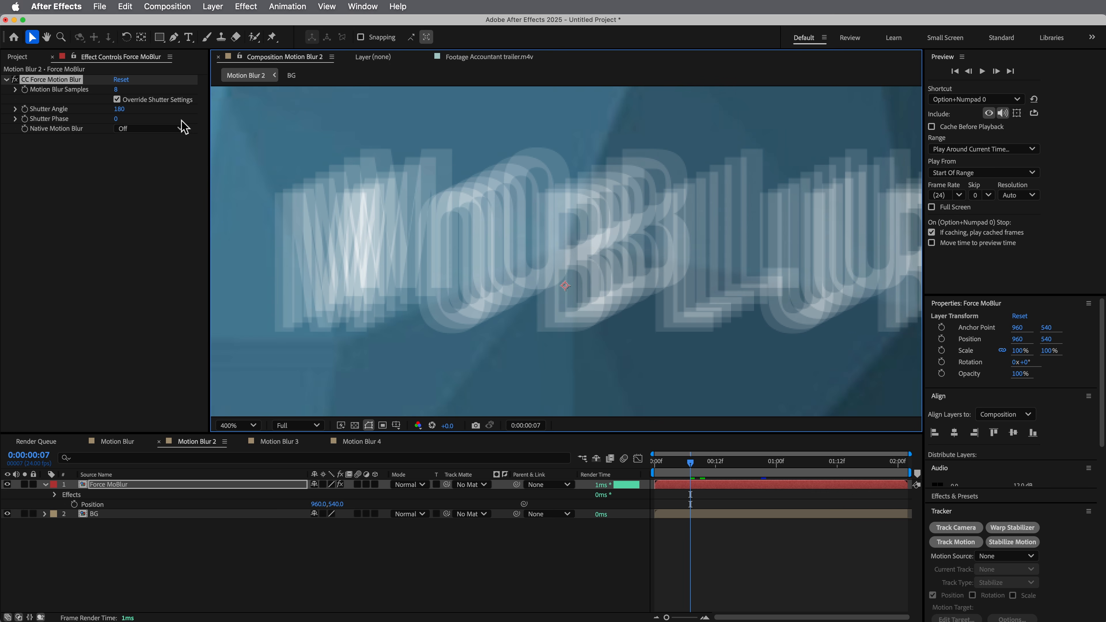
left_click(116, 89)
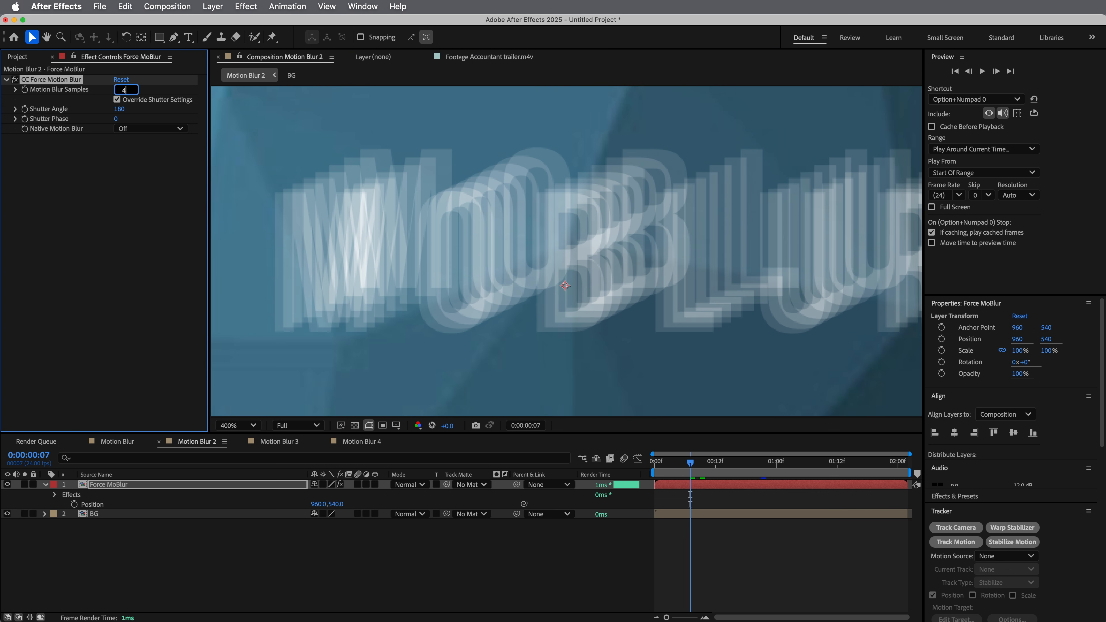
type("4")
key("Return")
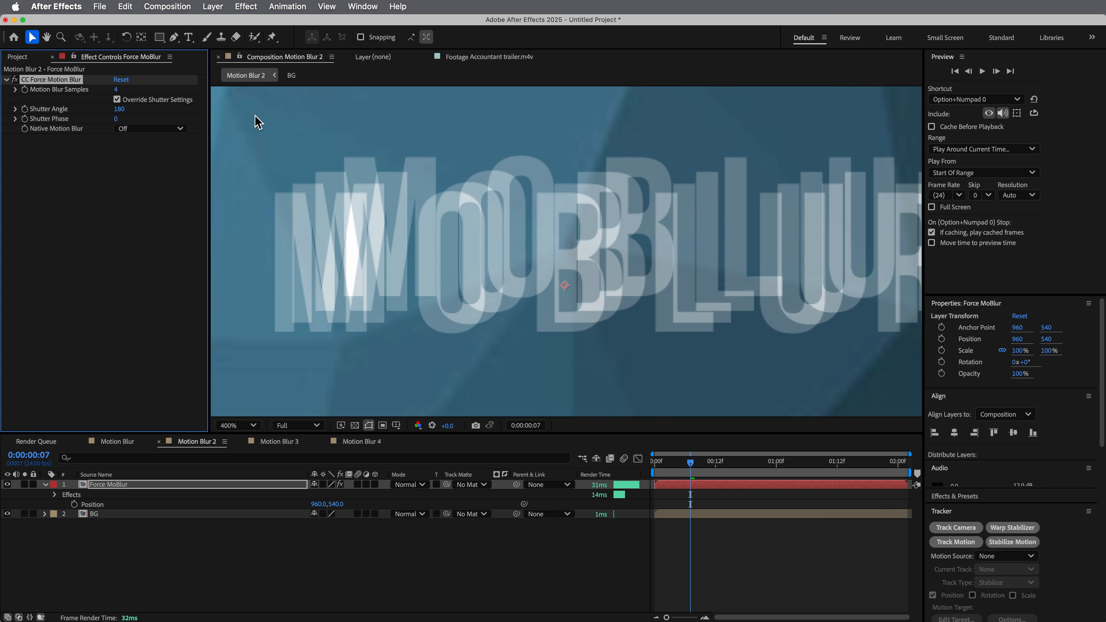
left_click(117, 90)
type("2")
key("Return")
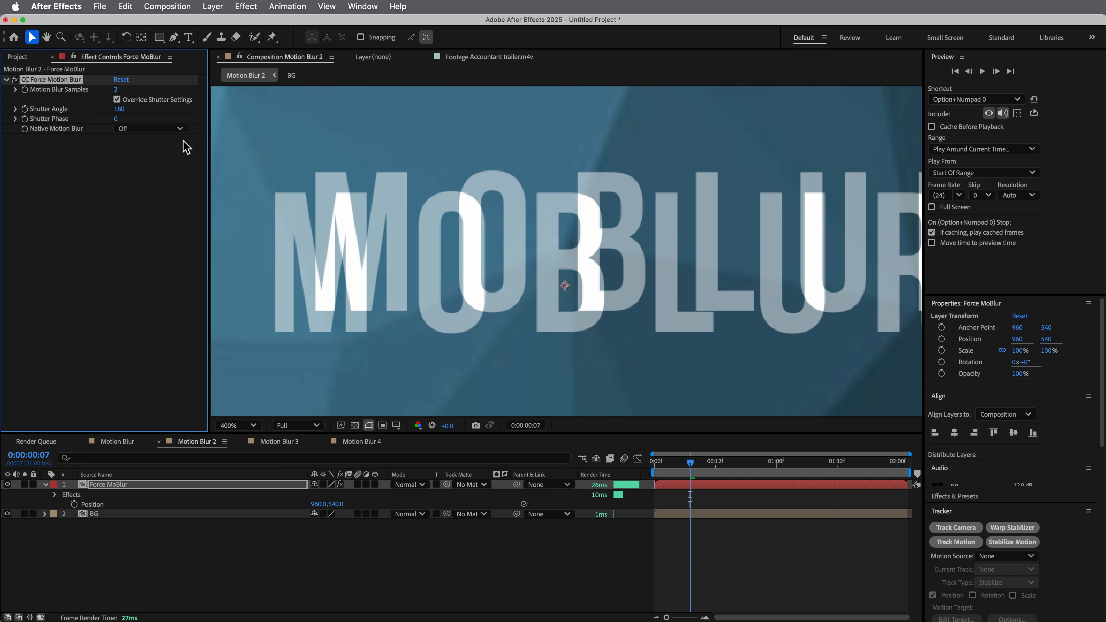
Step: Try 64 Motion Blur Samples for a smoother blur, and return the value to 8
type("64")
key("Return")
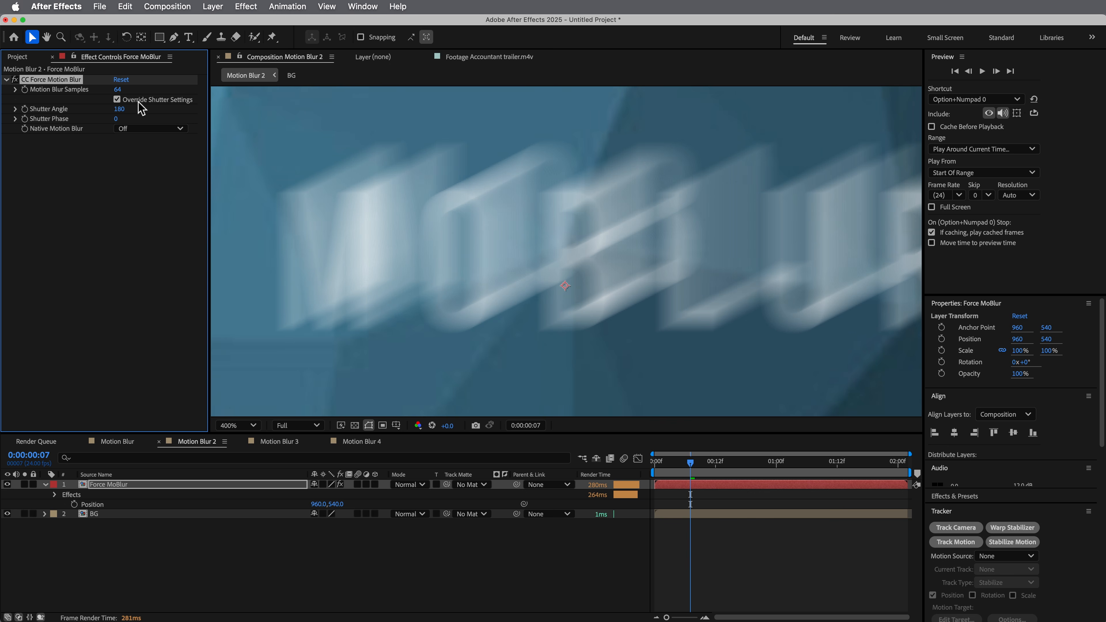
type("8")
key("Return")
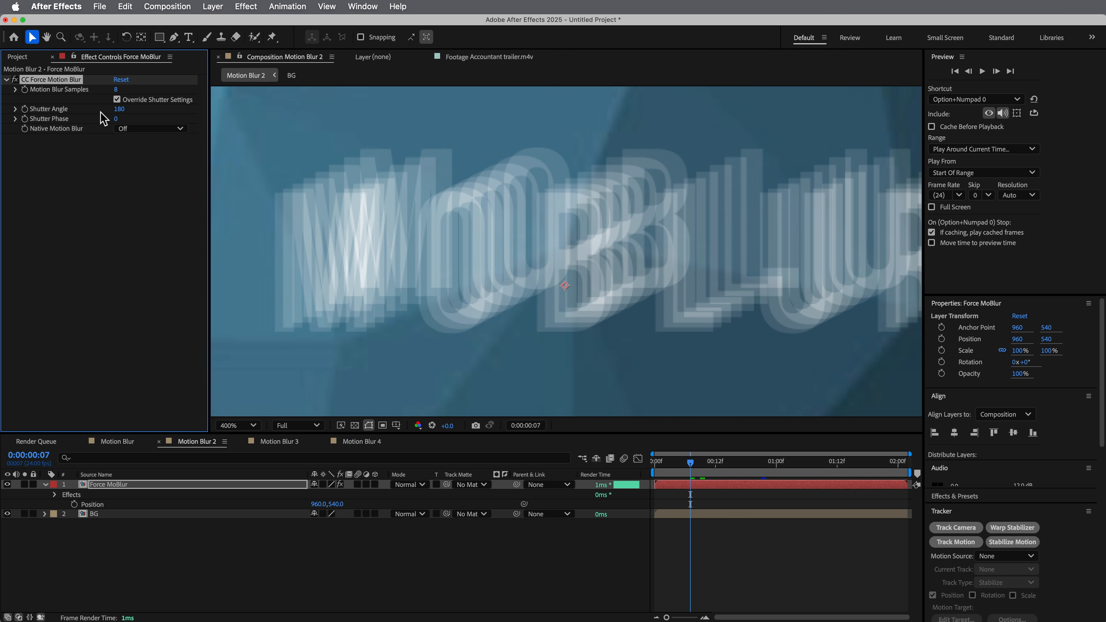
Step: Set the Shutter Angle of CC Force Motion Blur to 360
mouse_move(118, 109)
left_mouse_down()
mouse_move(43, 116)
mouse_move(200, 119)
mouse_move(83, 121)
mouse_move(174, 121)
mouse_move(104, 123)
mouse_move(170, 127)
mouse_move(128, 112)
left_mouse_up()
left_click(126, 110)
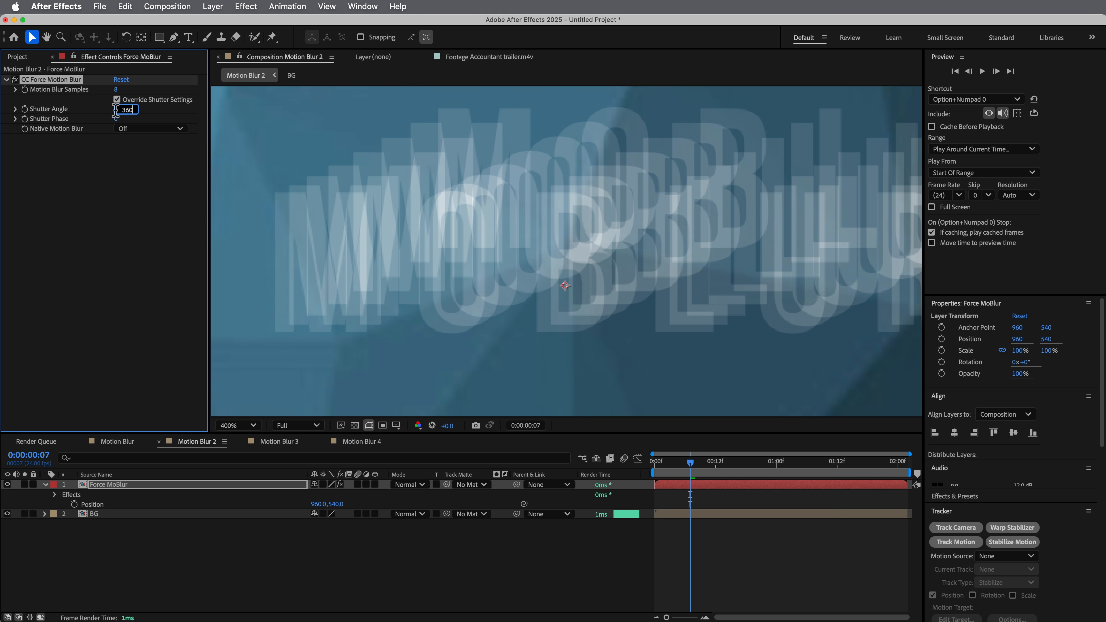
type("360")
key("Return")
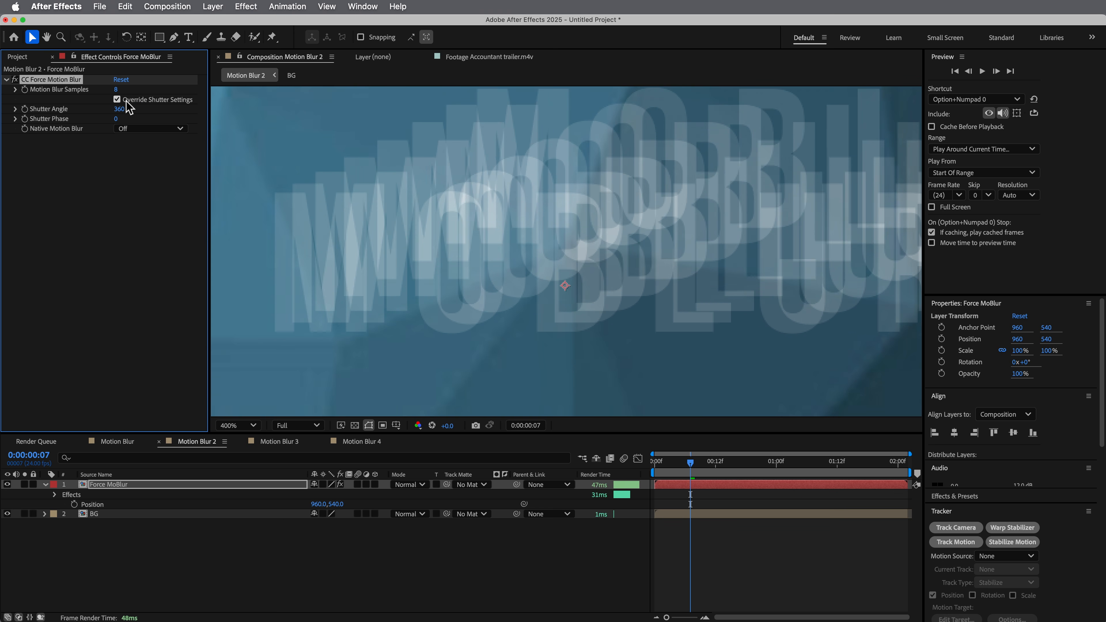
Step: Raise the Motion Blur Samples to 64, and further to the maximum of 255
left_click(124, 89)
type("64")
key("Return")
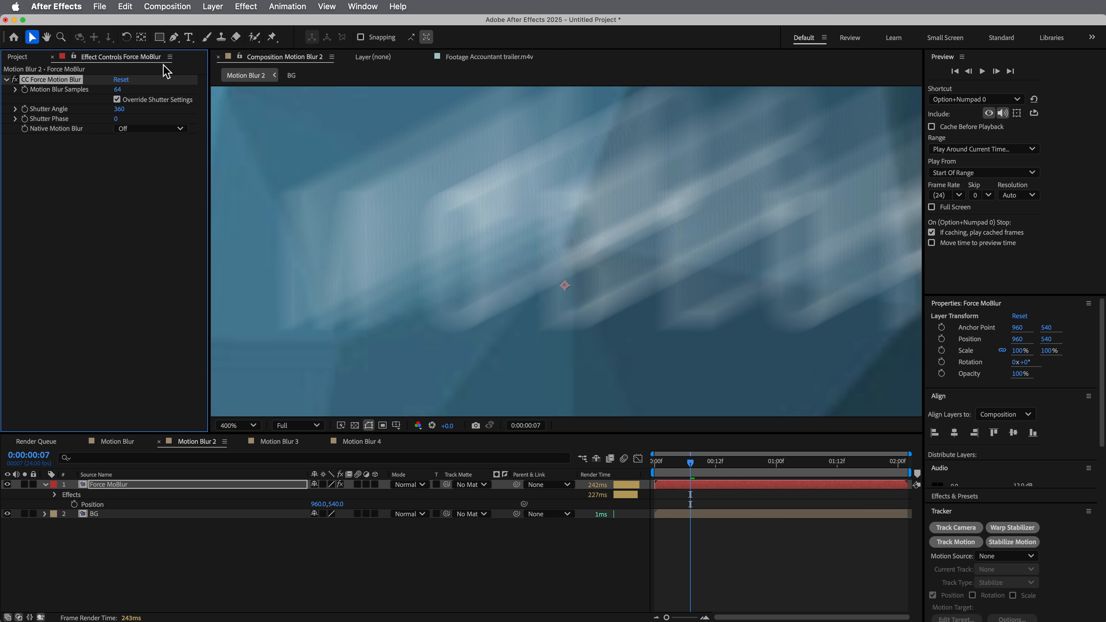
left_click(120, 91)
type("2180")
key("Return")
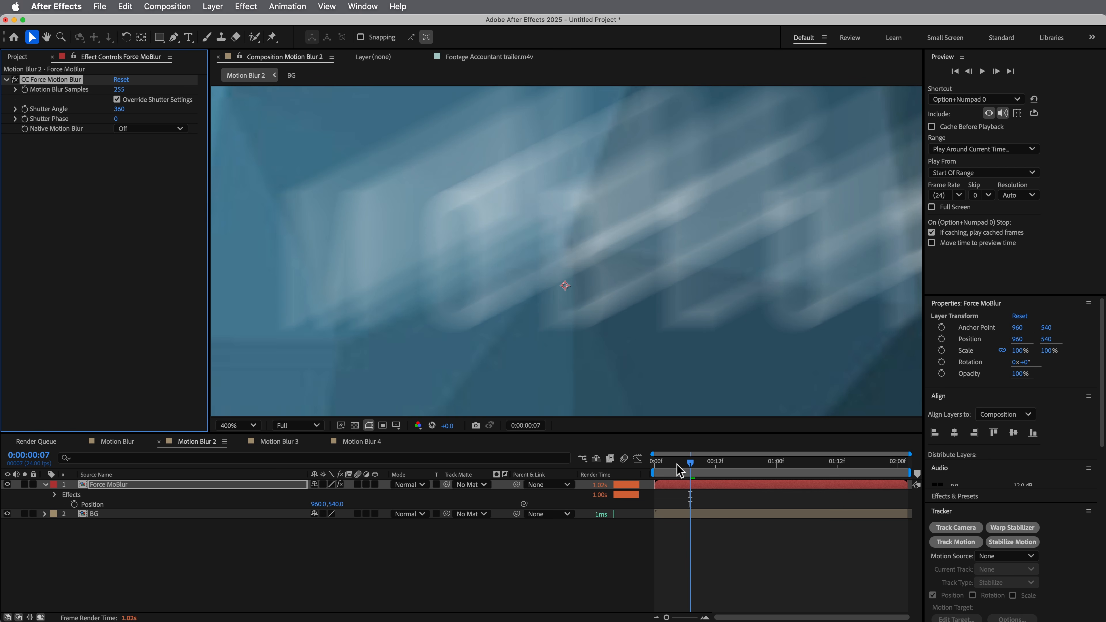
Step: Preview the blurred animation from the first frame, and reset the CC Force Motion Blur effect to its defaults
left_click_drag(687, 464, 630, 462)
scroll(596, 241, "down", 2)
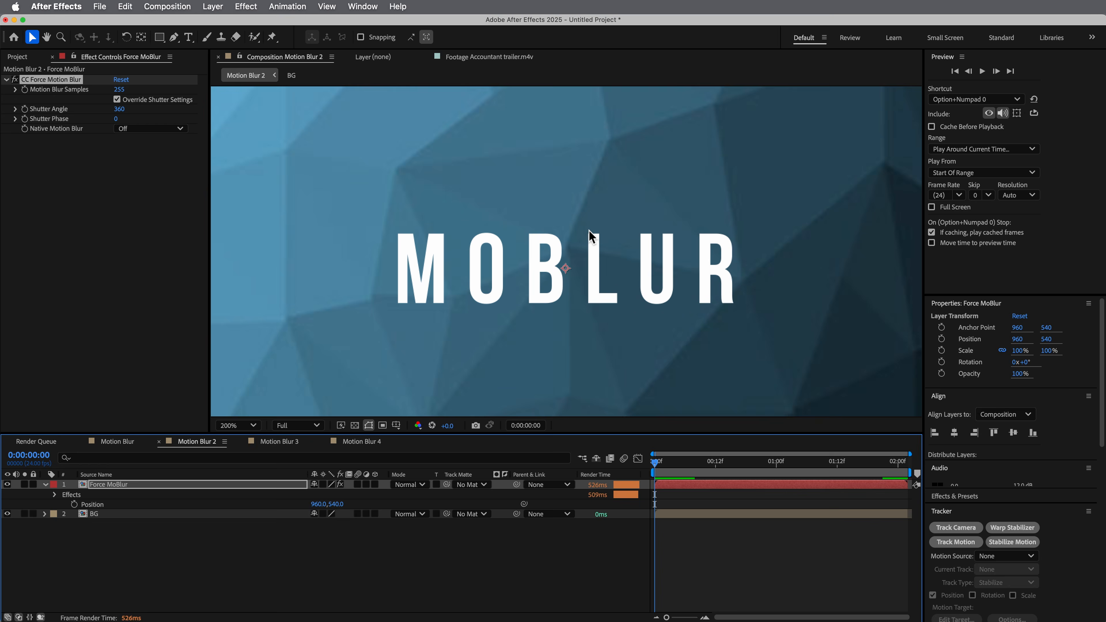
key("space")
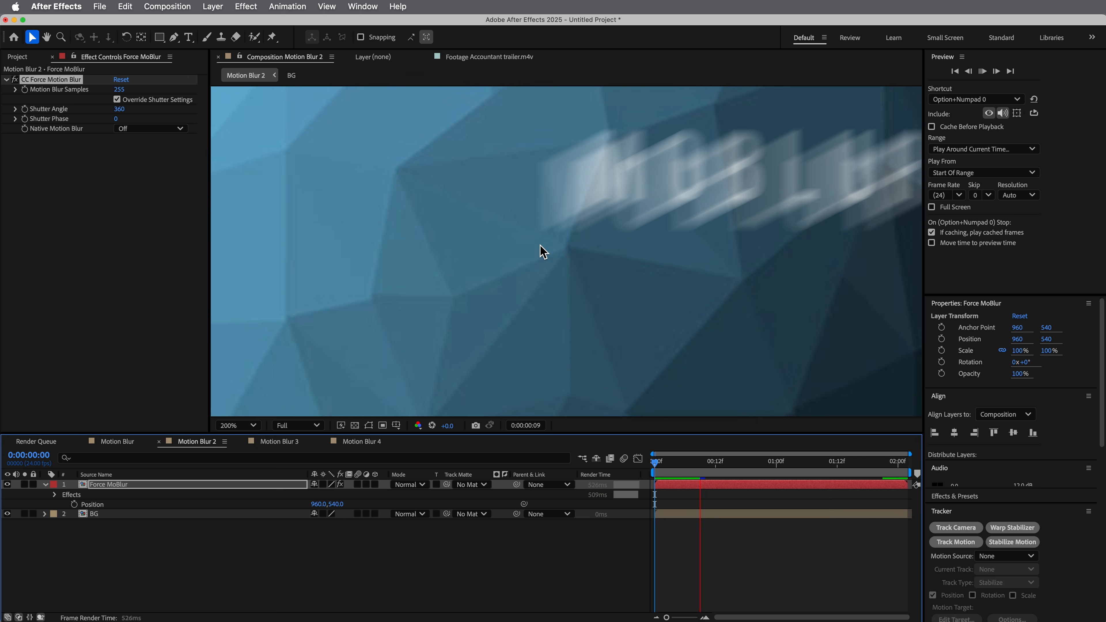
key("space")
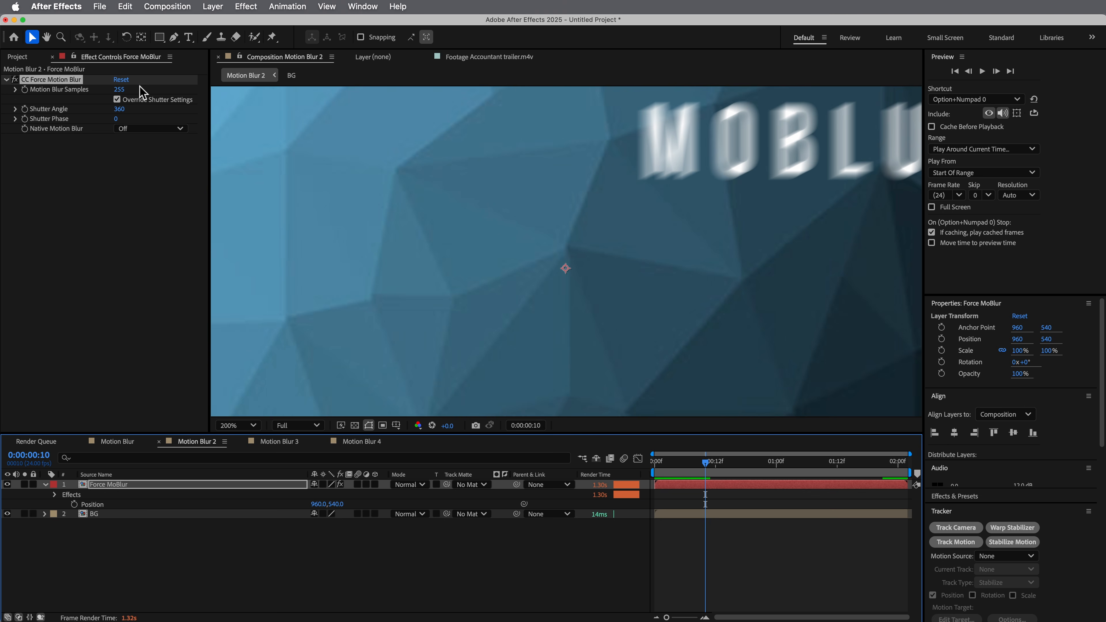
left_click(121, 80)
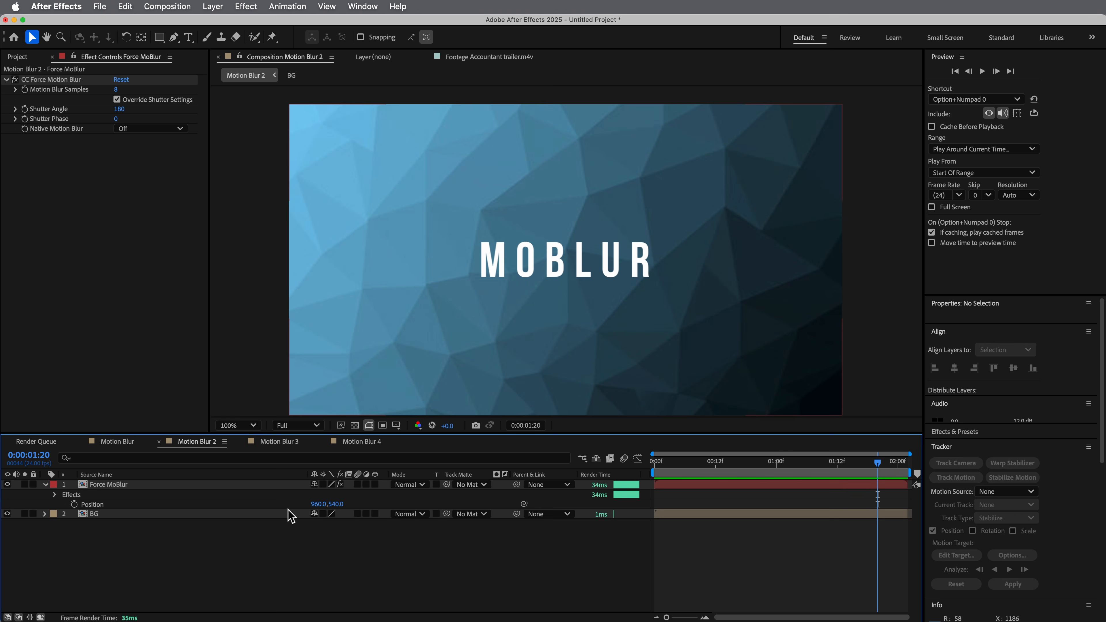
Step: Switch to the Motion Blur 3 composition and display the effects applied to the MOBLUR text layer
left_click(281, 442)
left_click(117, 487)
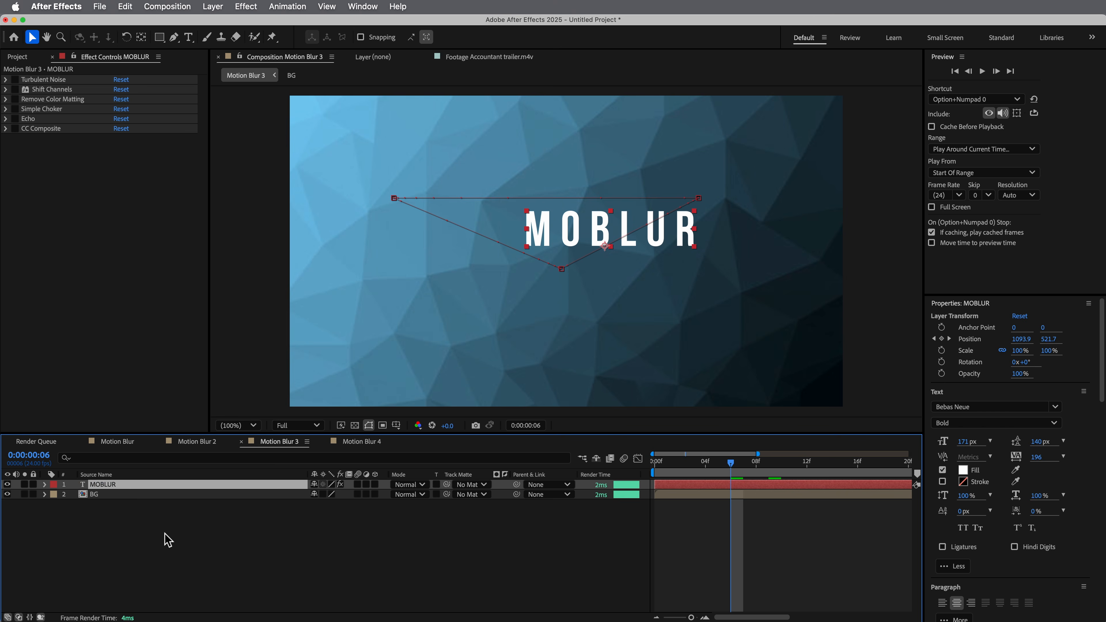
left_click(165, 538)
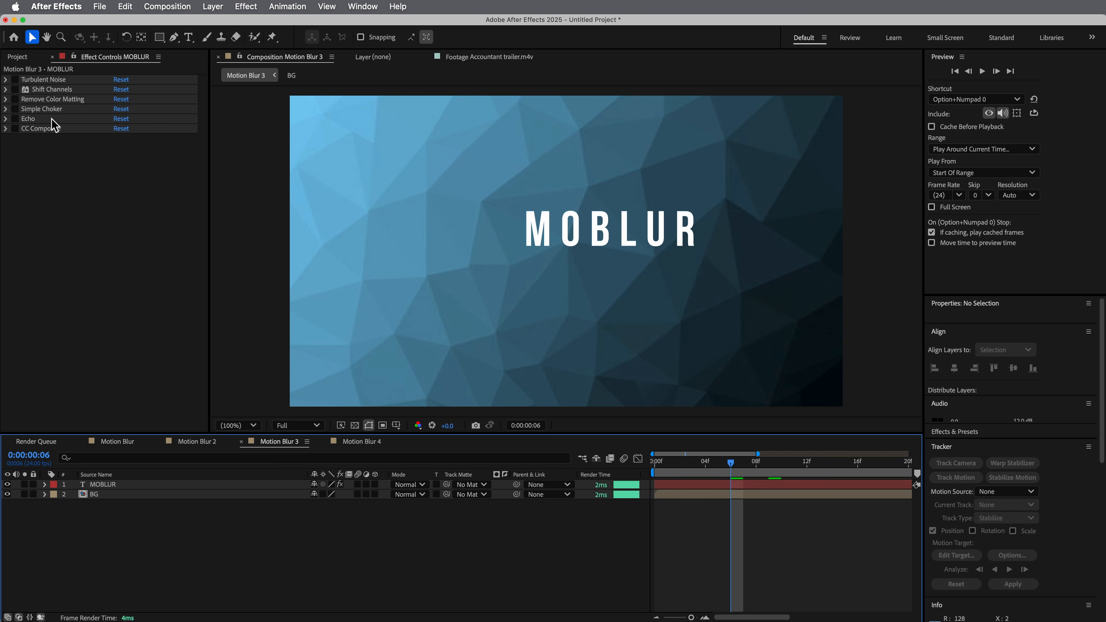
Step: Enable the Echo effect on the MOBLUR layer, expand its settings and reset them to defaults
left_click(14, 119)
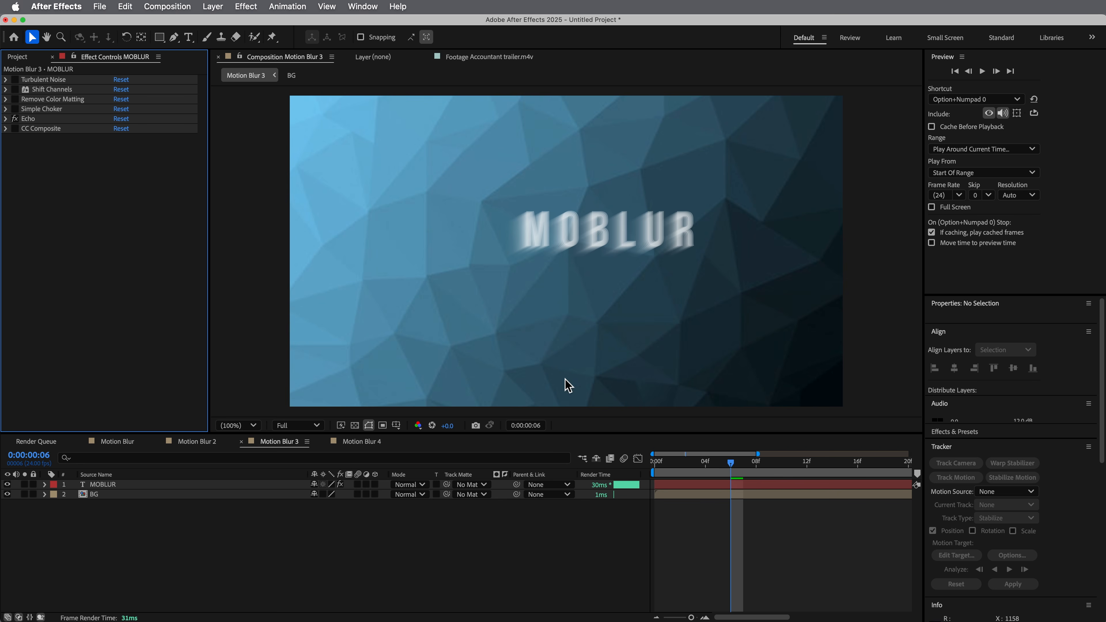
left_click(6, 118)
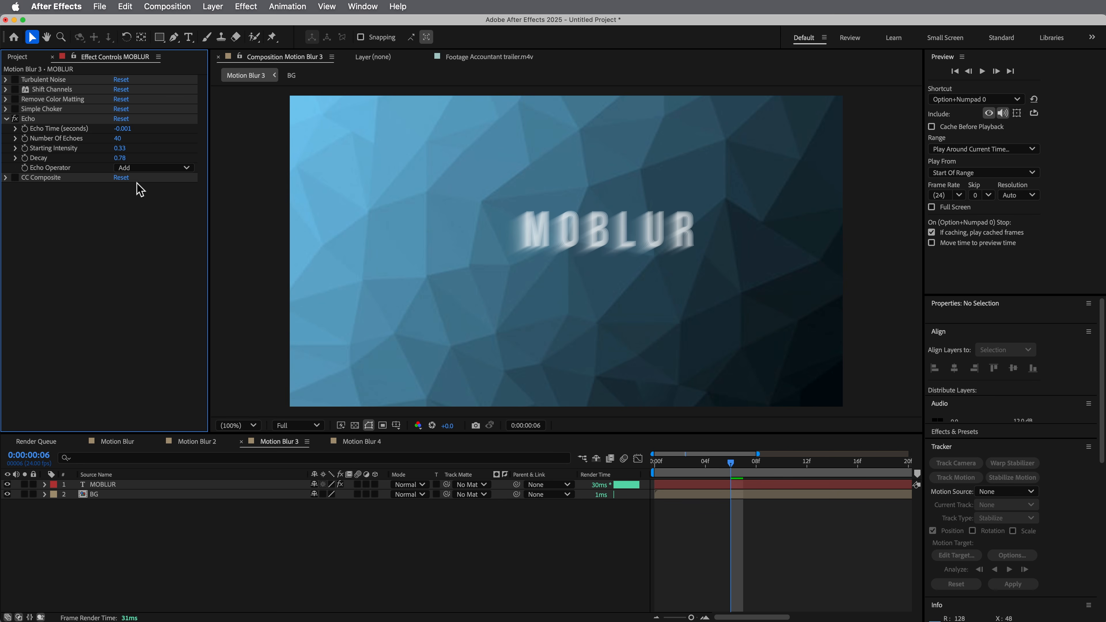
left_click(121, 119)
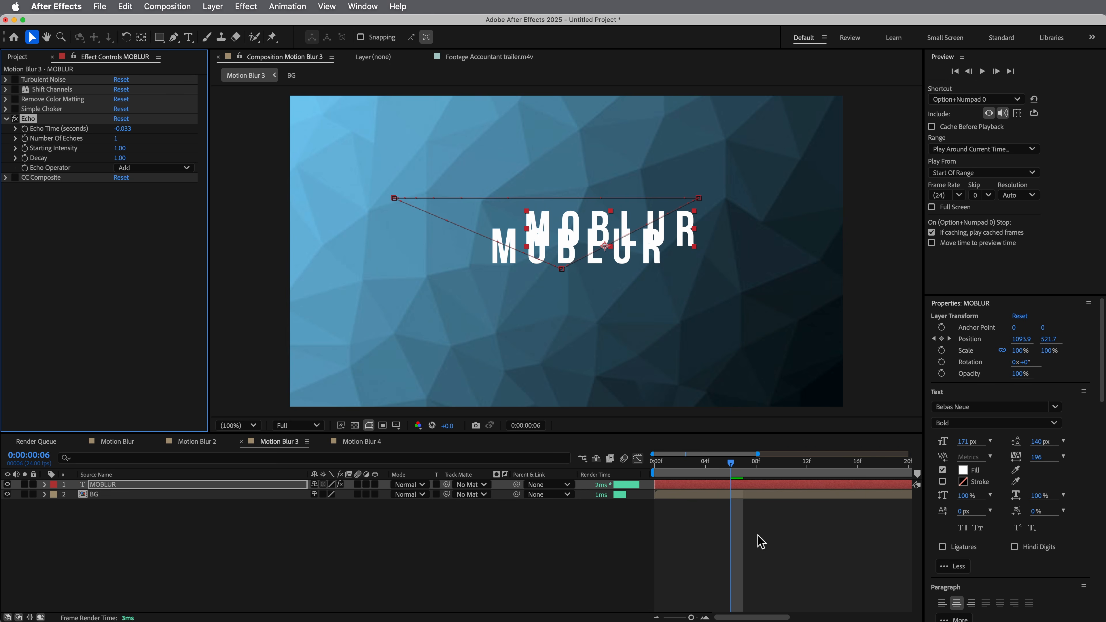
Step: Preview the animation with the default Echo settings, and move the playhead to frame 7
key("space")
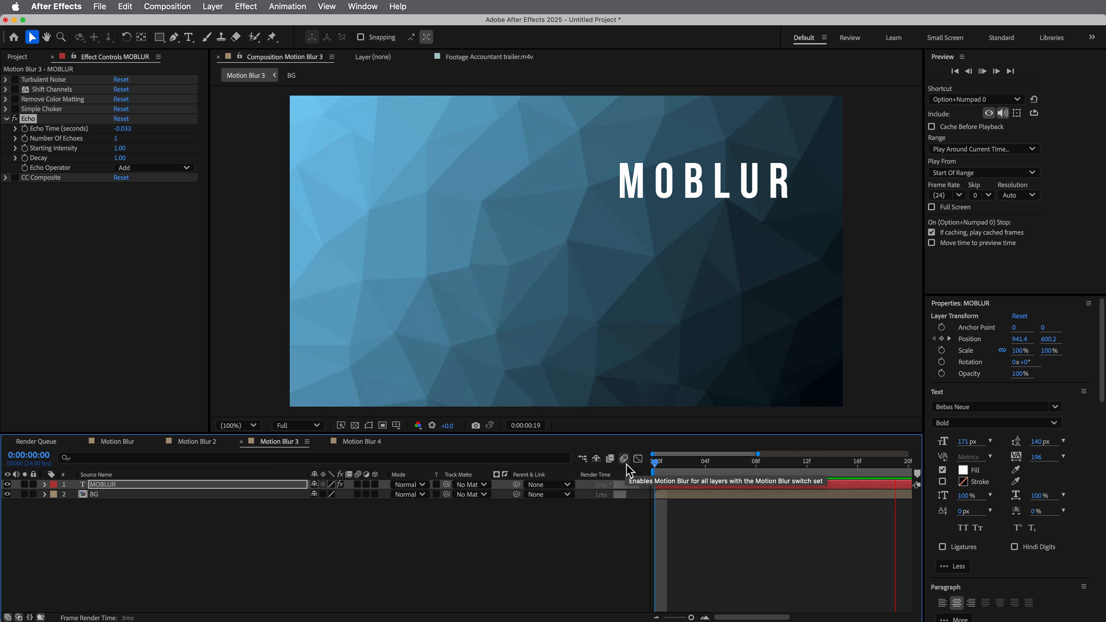
left_click(785, 501)
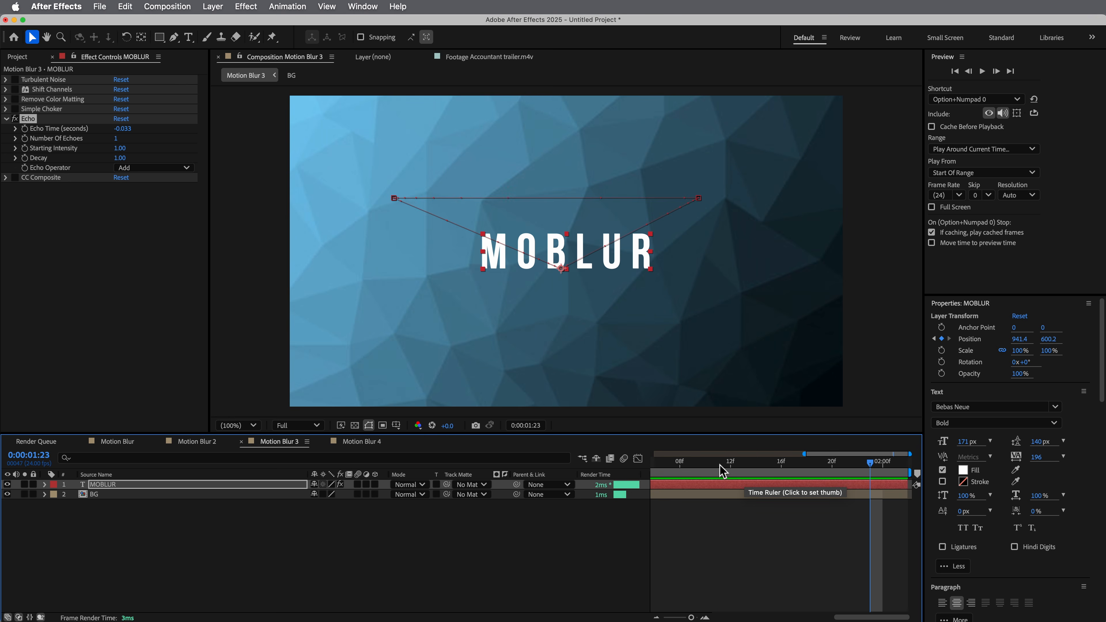
left_click_drag(656, 470, 747, 477)
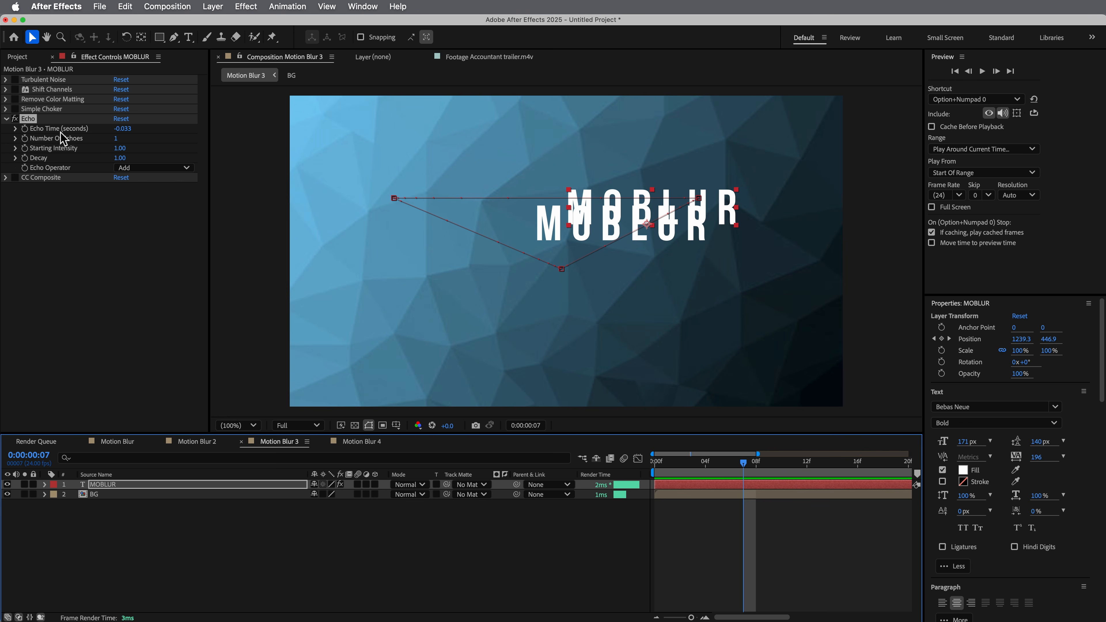
Step: Set the Echo effect's Echo Time to -0.001 seconds and its Number of Echoes to 20
left_click(129, 129)
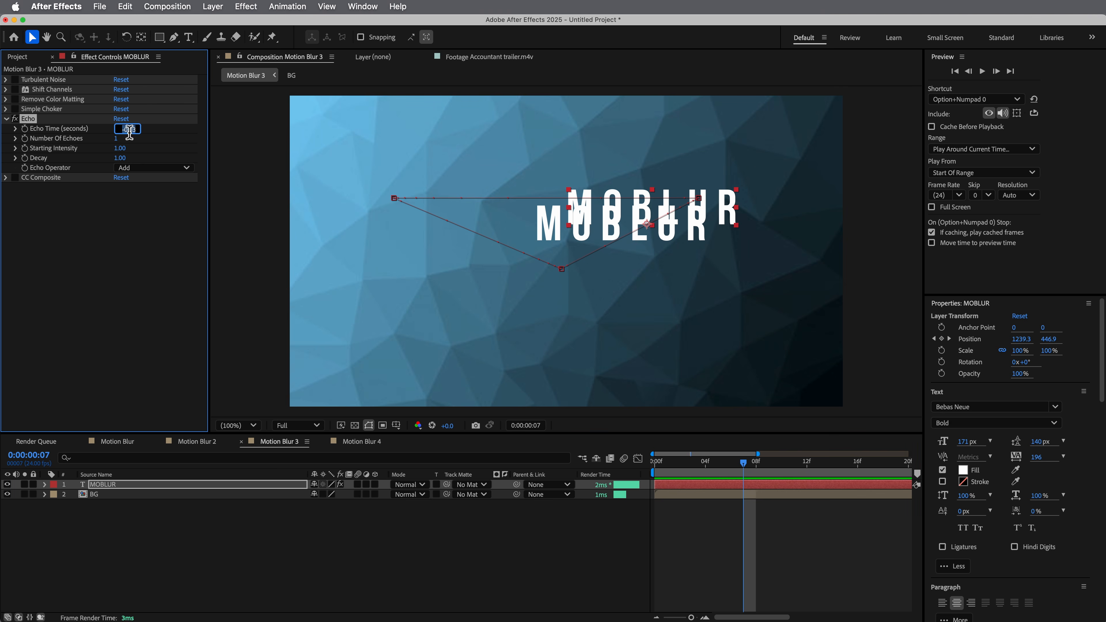
key("Return")
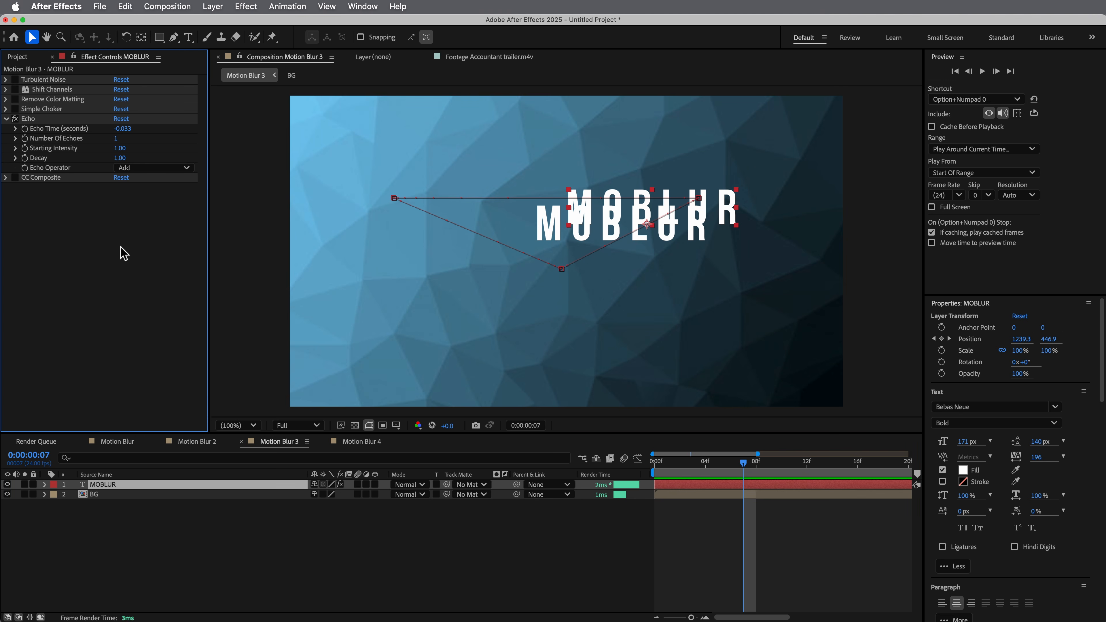
left_click(124, 130)
left_click(134, 130)
key("Return")
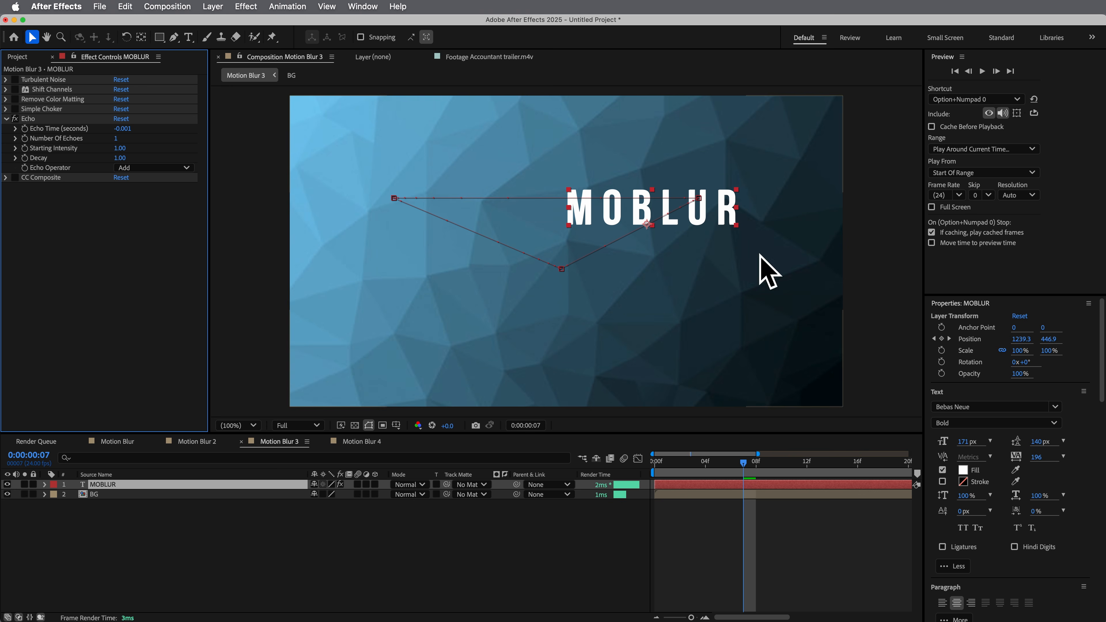
left_click(118, 139)
key("Return")
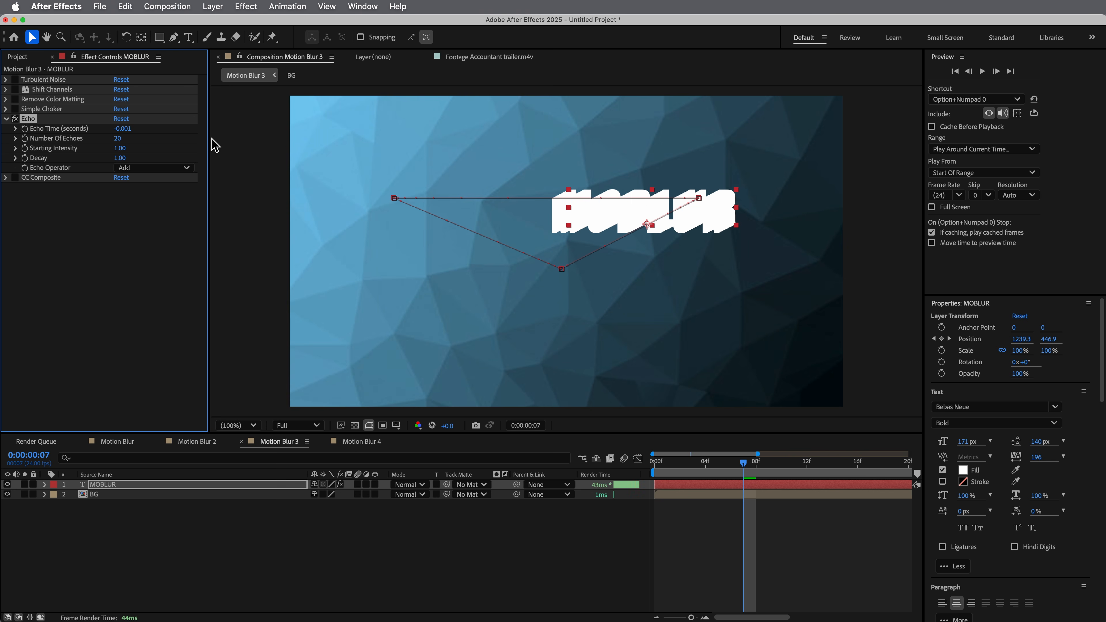
Step: Play back the text animation with 20 echoes, and return the playhead to frame 7
key("space")
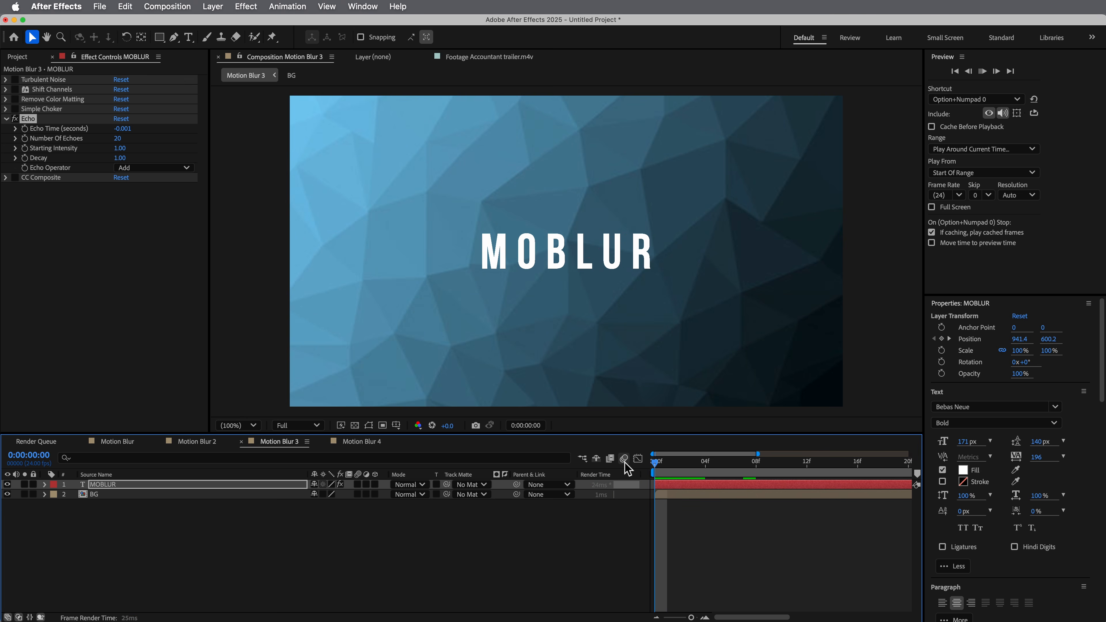
key("space")
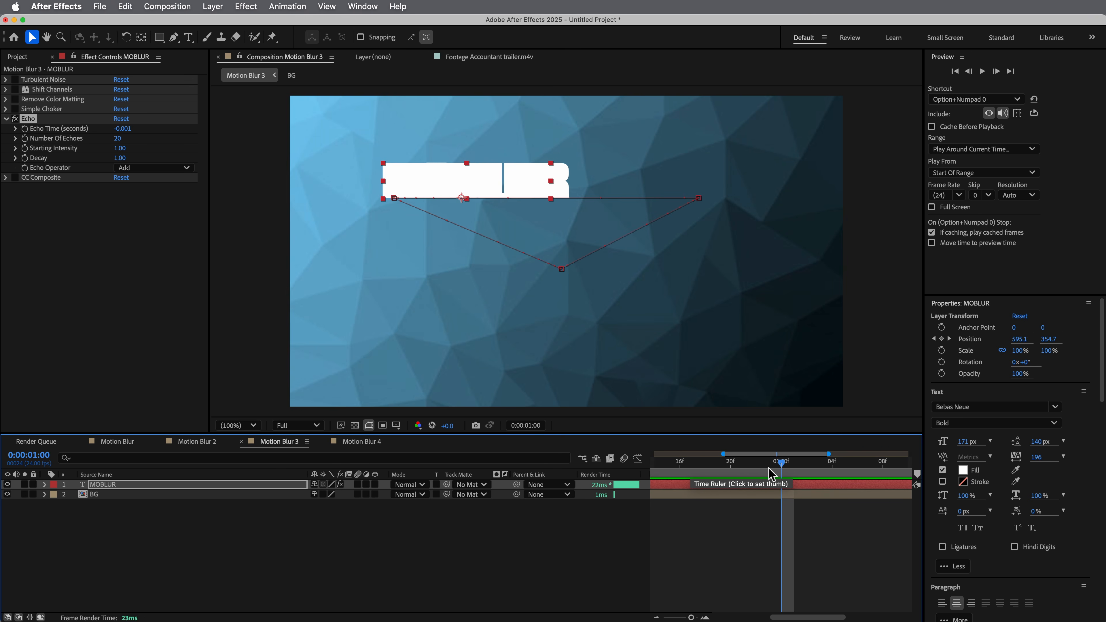
left_click_drag(770, 472, 743, 469)
Step: Reduce the Echo effect's Decay to 0.86, checking the fading trail close up on the letters
left_click(101, 169)
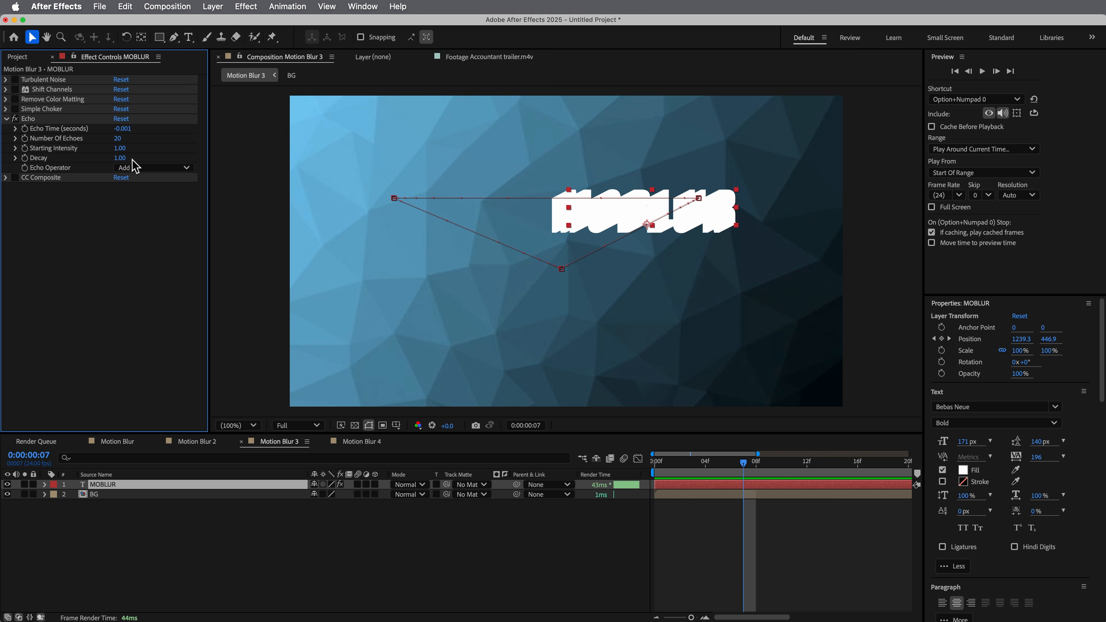
mouse_move(123, 150)
left_mouse_down()
mouse_move(42, 149)
mouse_move(162, 149)
mouse_move(116, 160)
left_mouse_up()
scroll(672, 267, "up", 4)
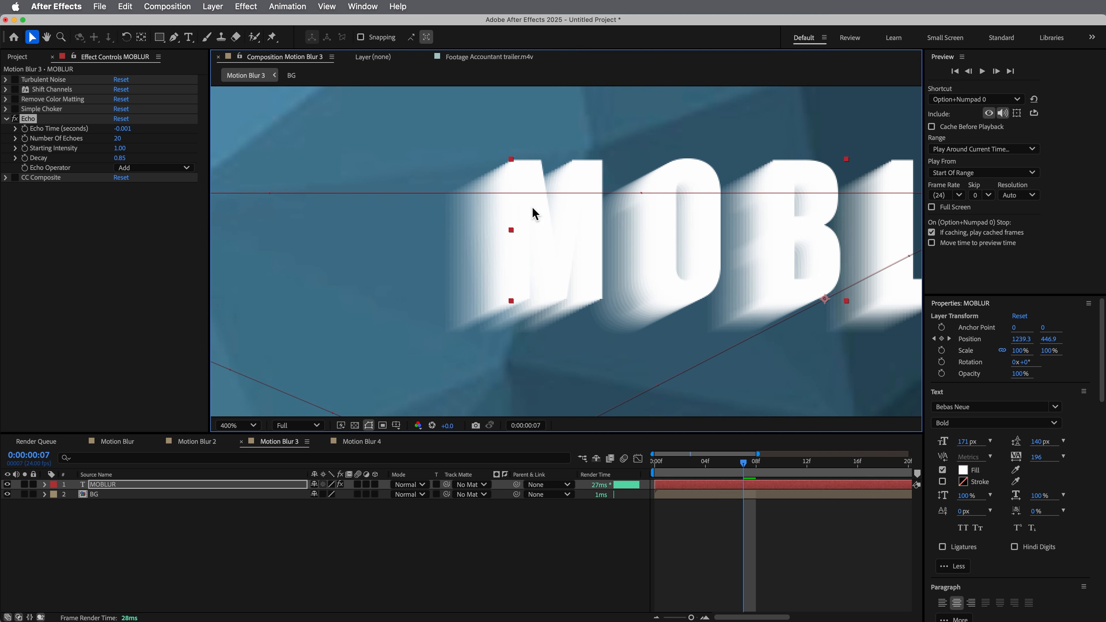
left_click_drag(124, 158, 117, 159)
Step: Preview the animation with the reduced Decay, and bring the playhead back to frame 7 on a wider timeline
scroll(778, 264, "down", 2)
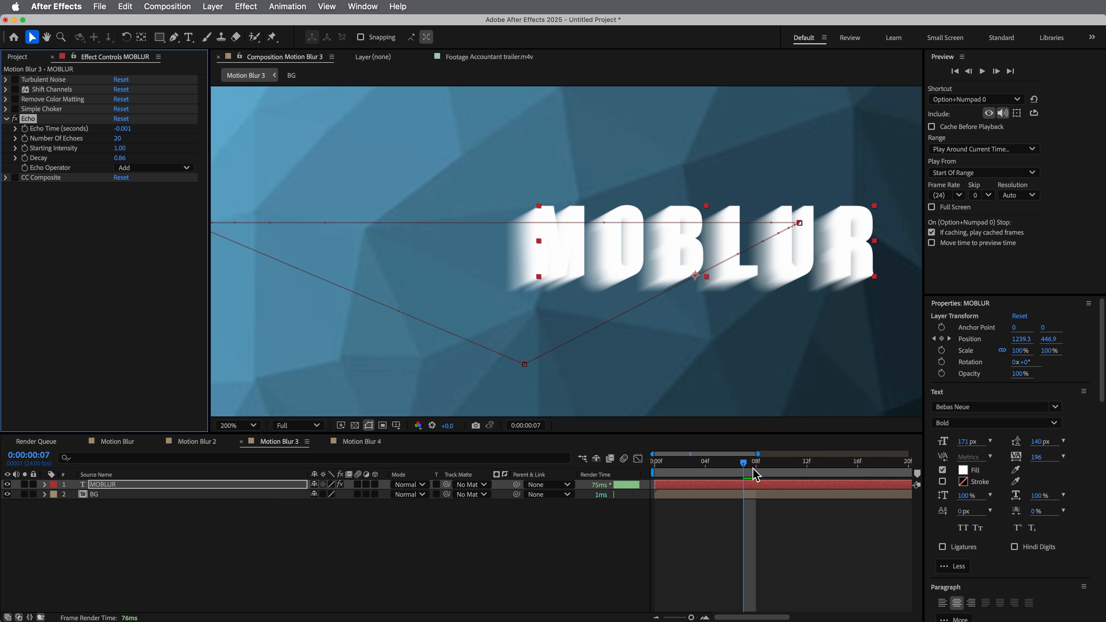
key("space")
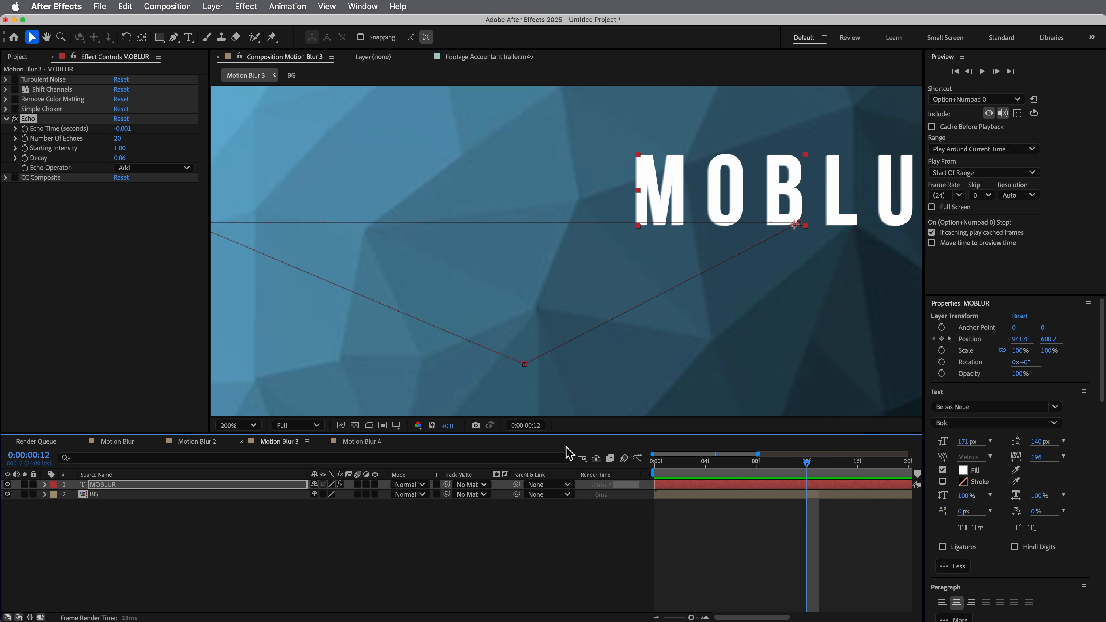
key("space")
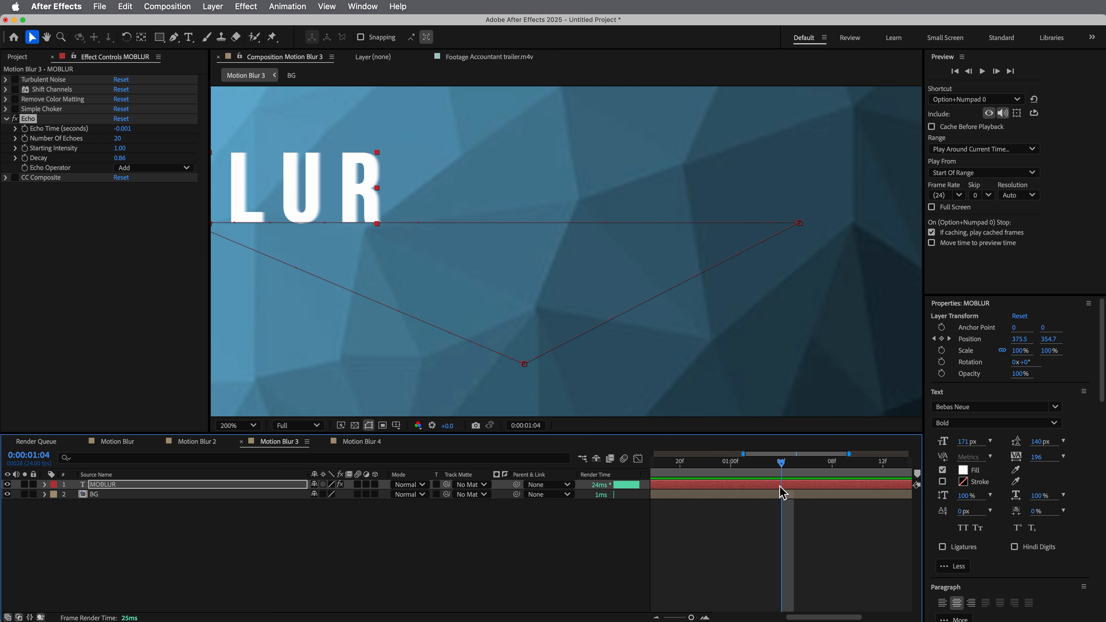
scroll(779, 496, "left", 5)
left_click_drag(691, 618, 672, 618)
left_click_drag(723, 463, 697, 463)
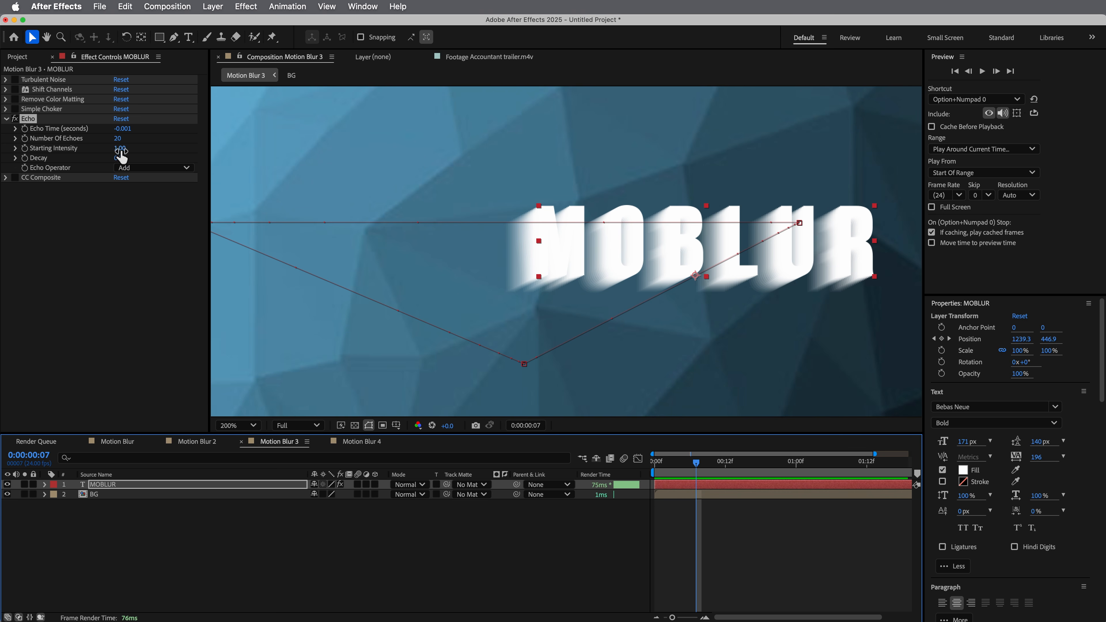
Step: Reduce the Echo effect's Starting Intensity to 0.23 and enable the CC Composite effect on the text layer
left_click_drag(121, 149, 74, 148)
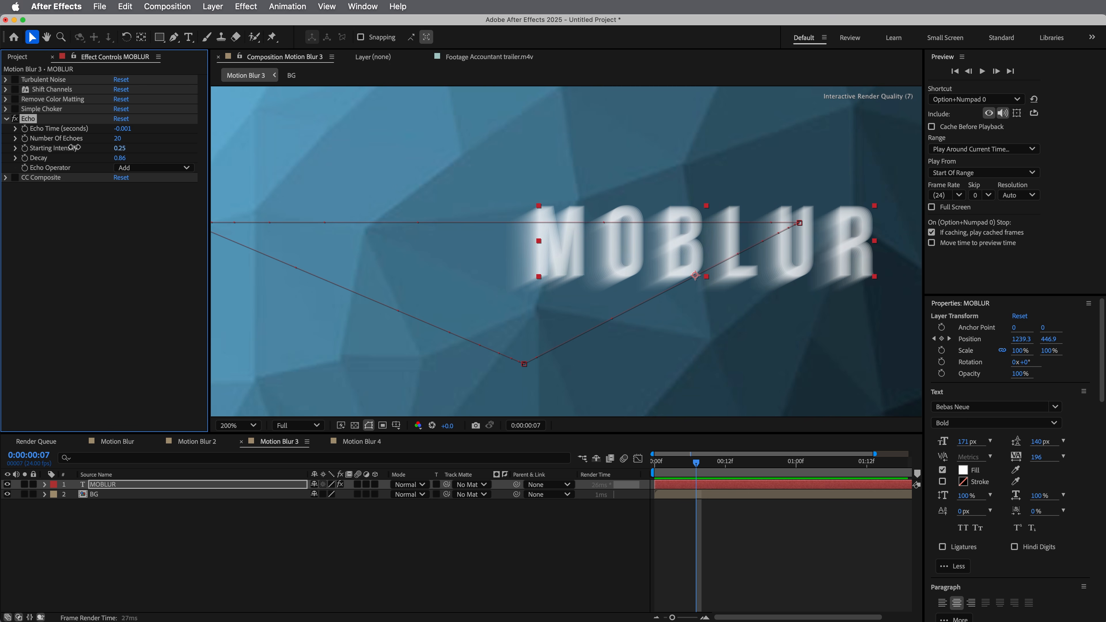
left_click(15, 178)
left_click(14, 177)
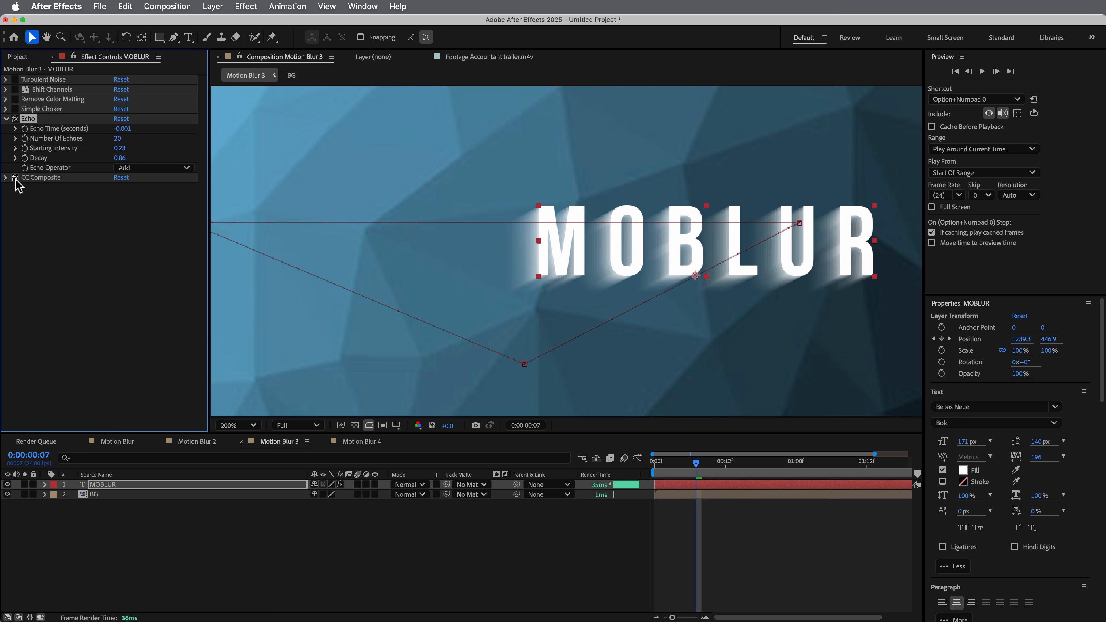
Step: Compare CC Composite with RGB Only on and off, leave it off, and check the text with the effect disabled and re-enabled
left_click(6, 177)
left_click(143, 217)
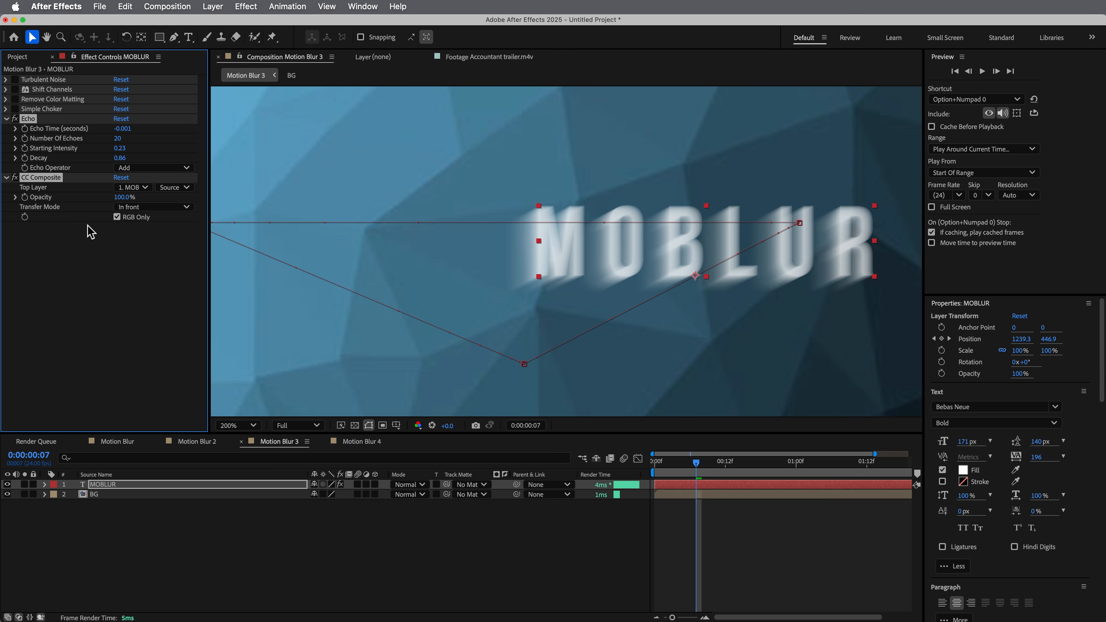
left_click(116, 217)
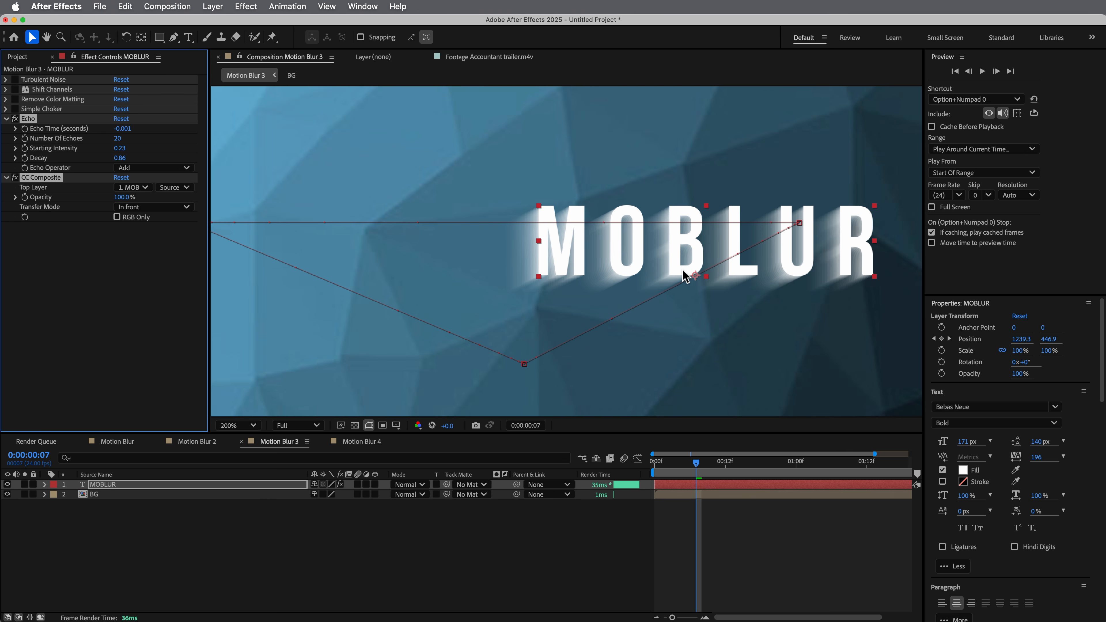
left_click(14, 178)
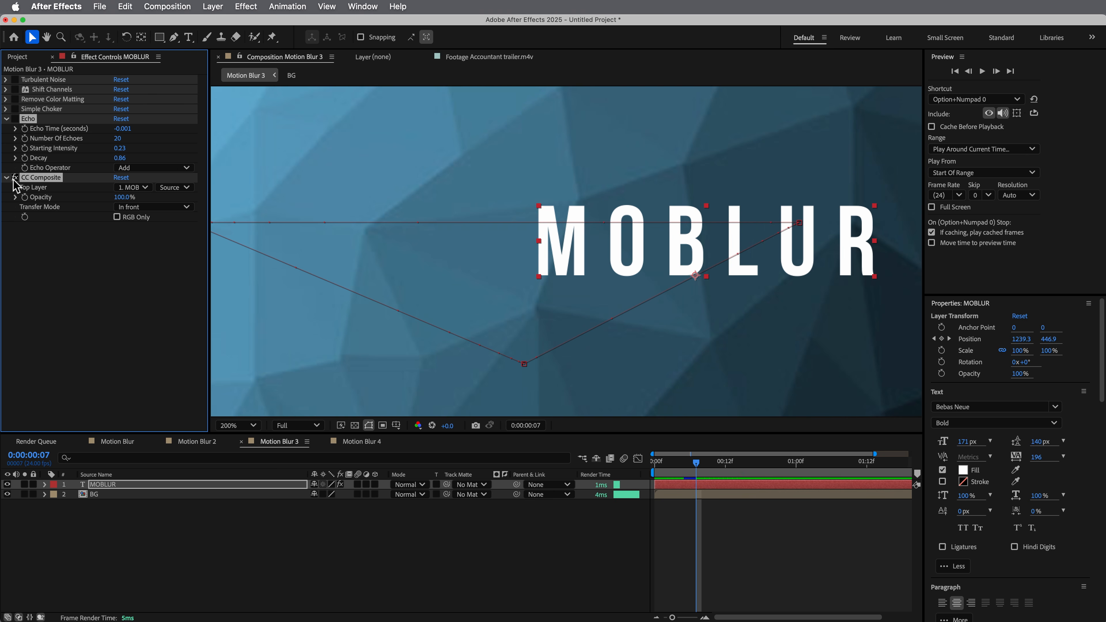
left_click(15, 178)
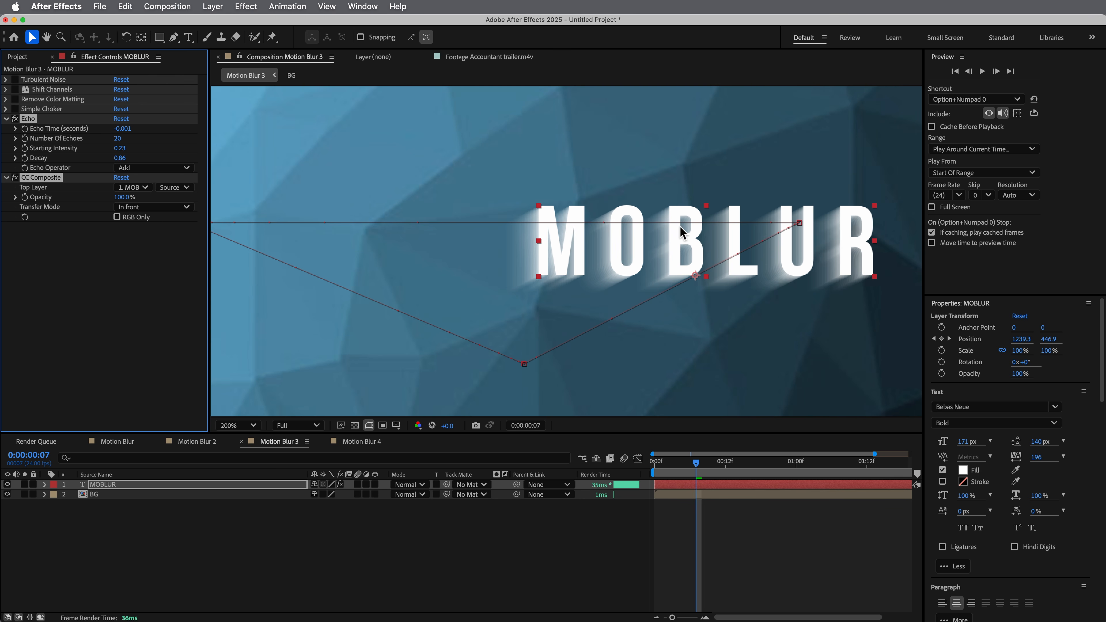
Step: Play back the text animation from frame 7 with CC Composite laid over the echoes, and deselect the text layer
key("period")
key("period")
key("period")
key("comma")
key("comma")
key("comma")
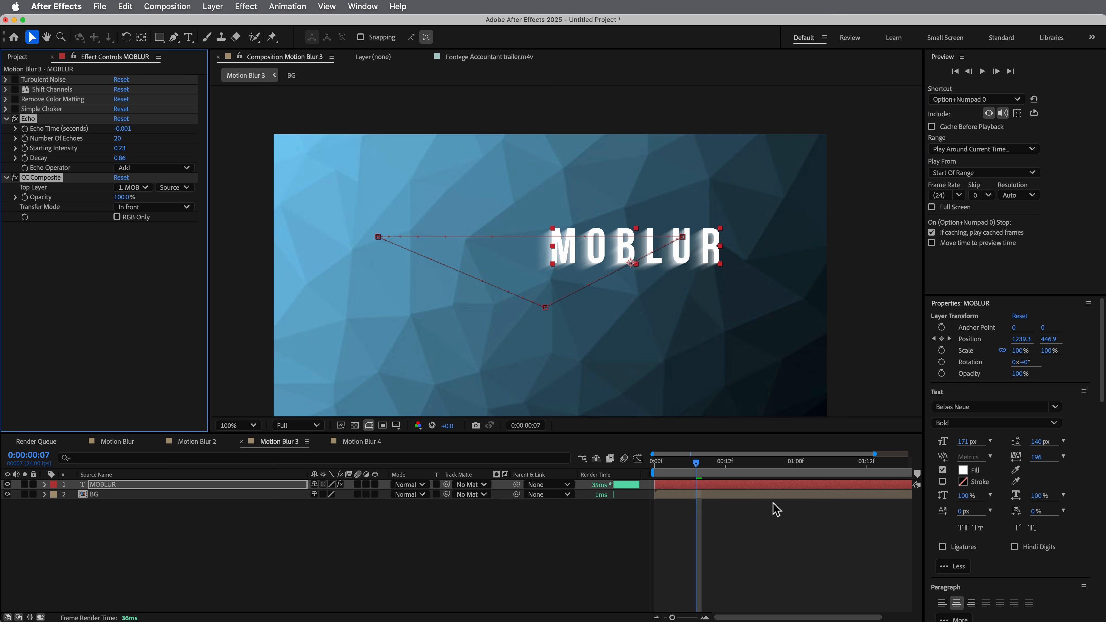
mouse_move(699, 463)
left_mouse_down()
mouse_move(627, 465)
mouse_move(697, 467)
left_mouse_up()
key("space")
key("space")
left_click(726, 541)
Step: Examine the blur trails behind the first letters close up at frame 7
key("period")
key("period")
key("period")
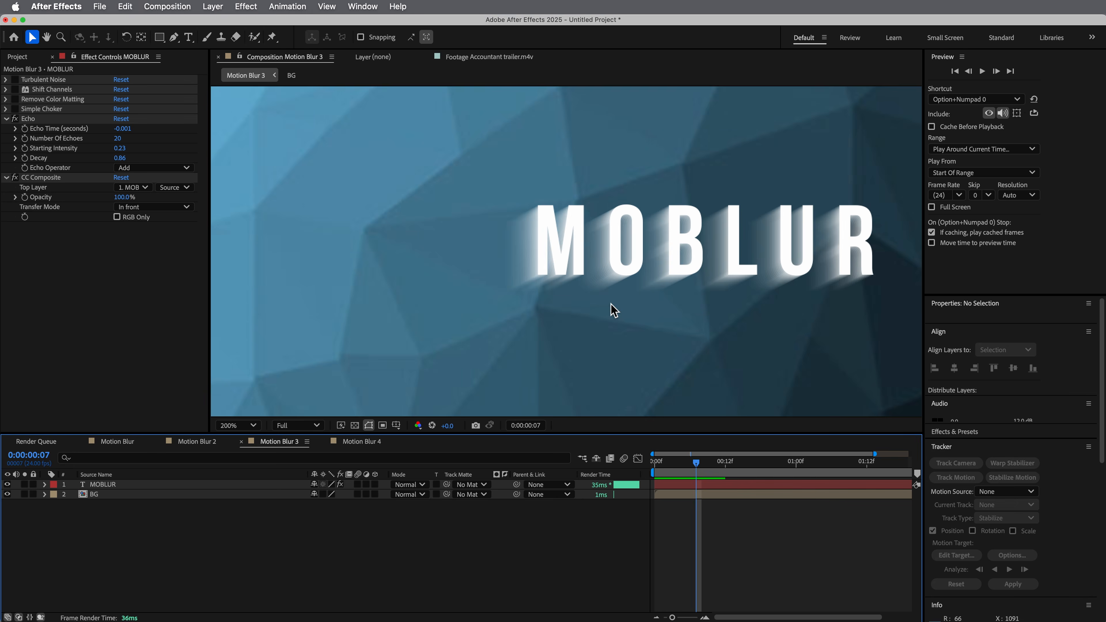
key("comma")
key("space")
left_click_drag(650, 301, 584, 298)
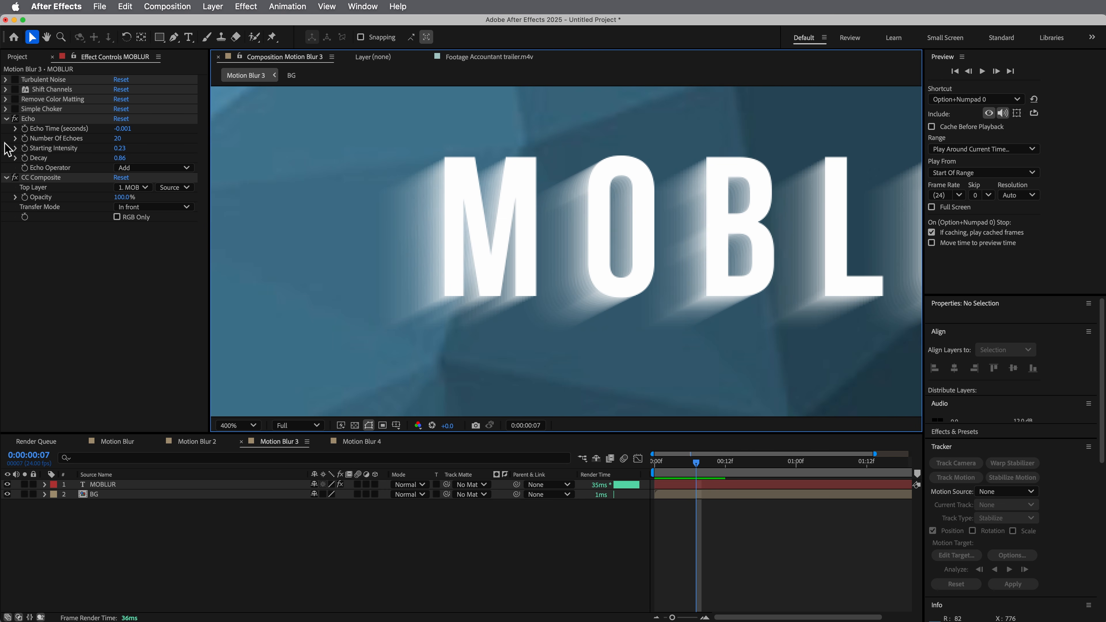
Step: Collapse and disable the Echo and CC Composite effects, and enable Turbulent Noise on the text layer
left_click(6, 118)
left_click(6, 128)
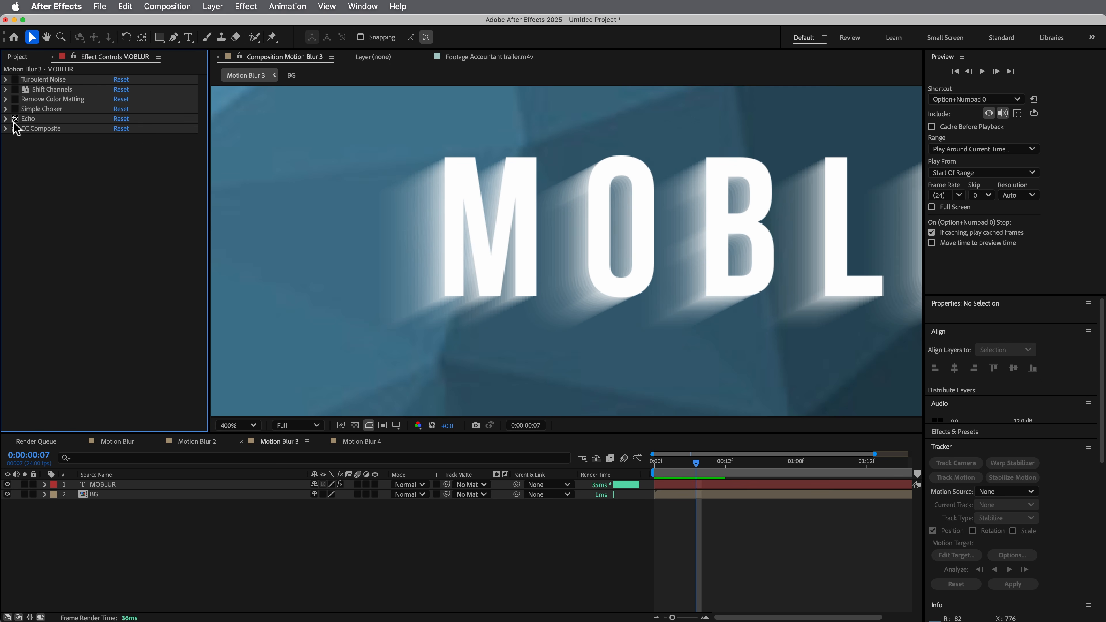
left_click(15, 119)
left_click(14, 128)
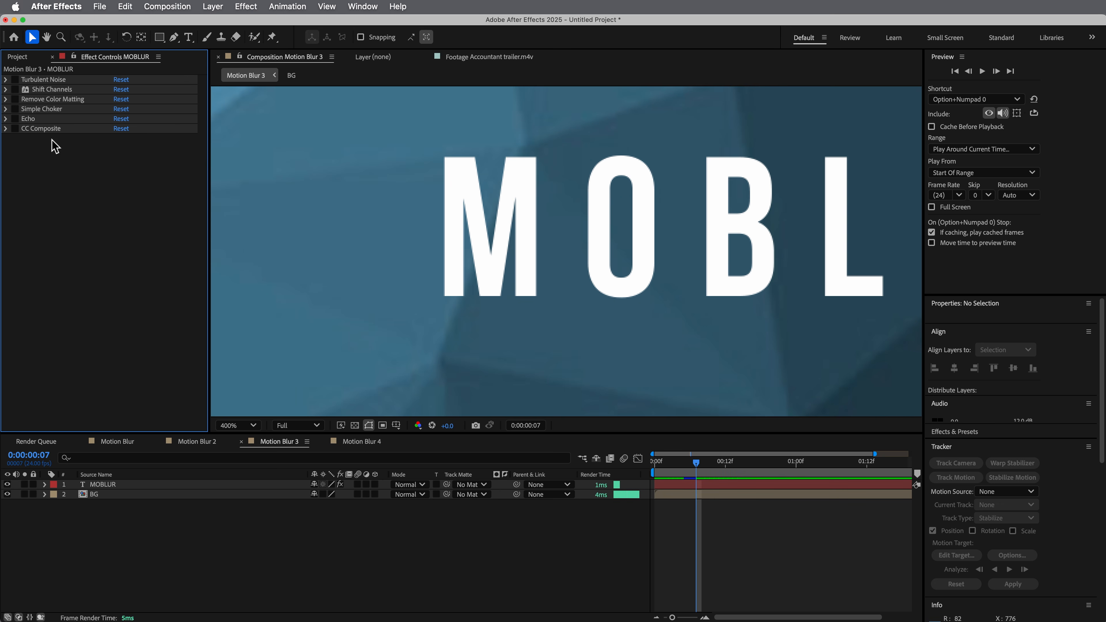
left_click(15, 79)
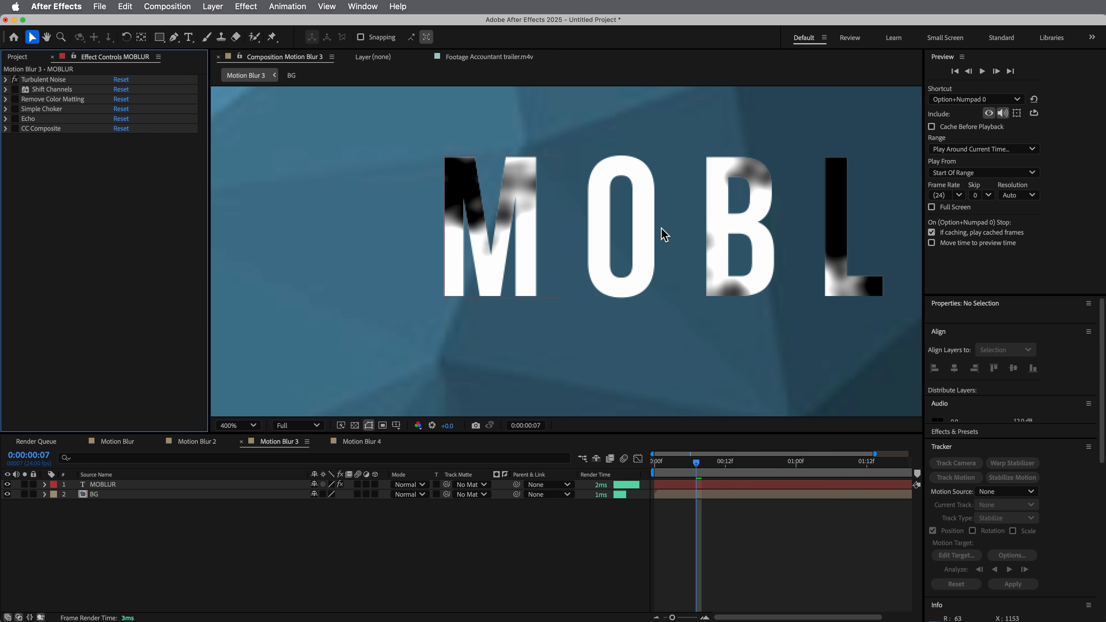
Step: Enable Shift Channels with Take Alpha From set to Lightness, and enable Remove Color Matting
key("comma")
left_click_drag(713, 237, 654, 243)
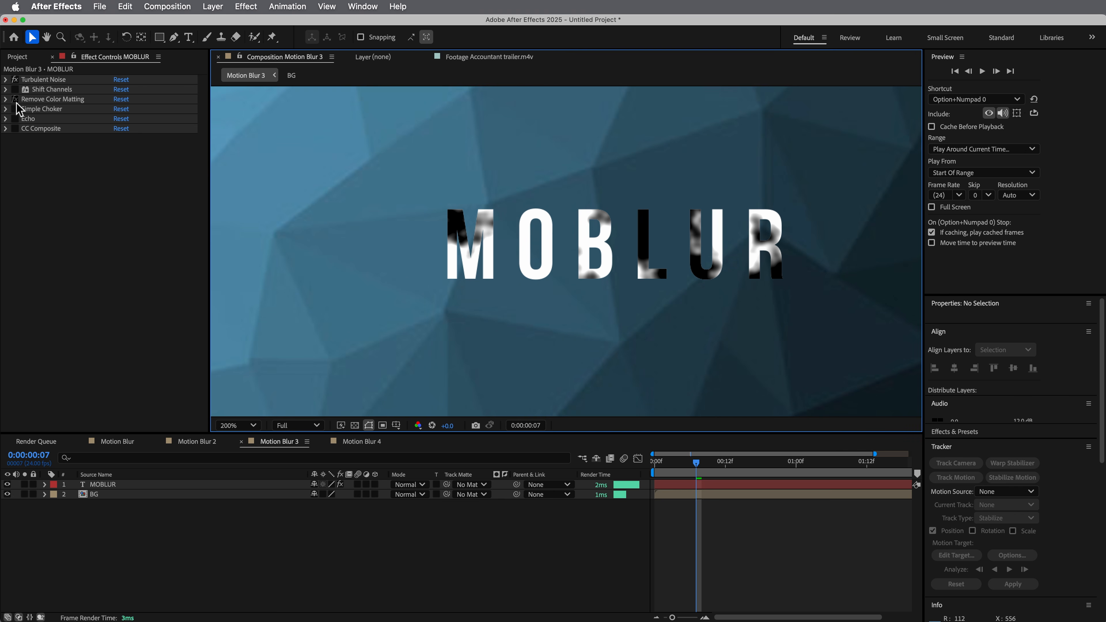
left_click(69, 89)
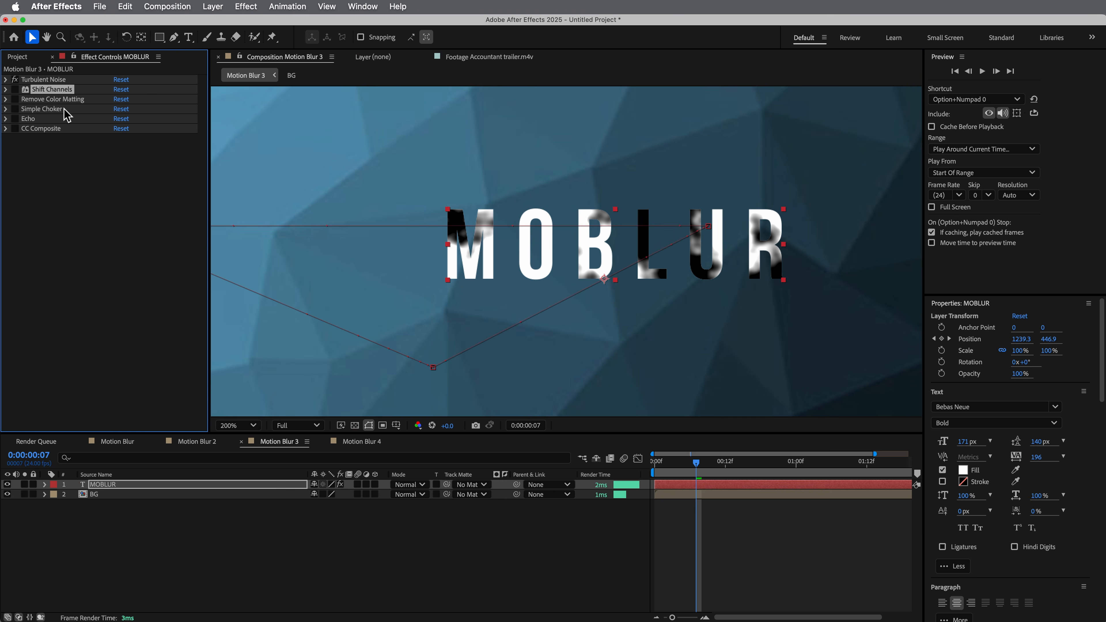
left_click(70, 108, "super")
left_click(70, 108, "shift")
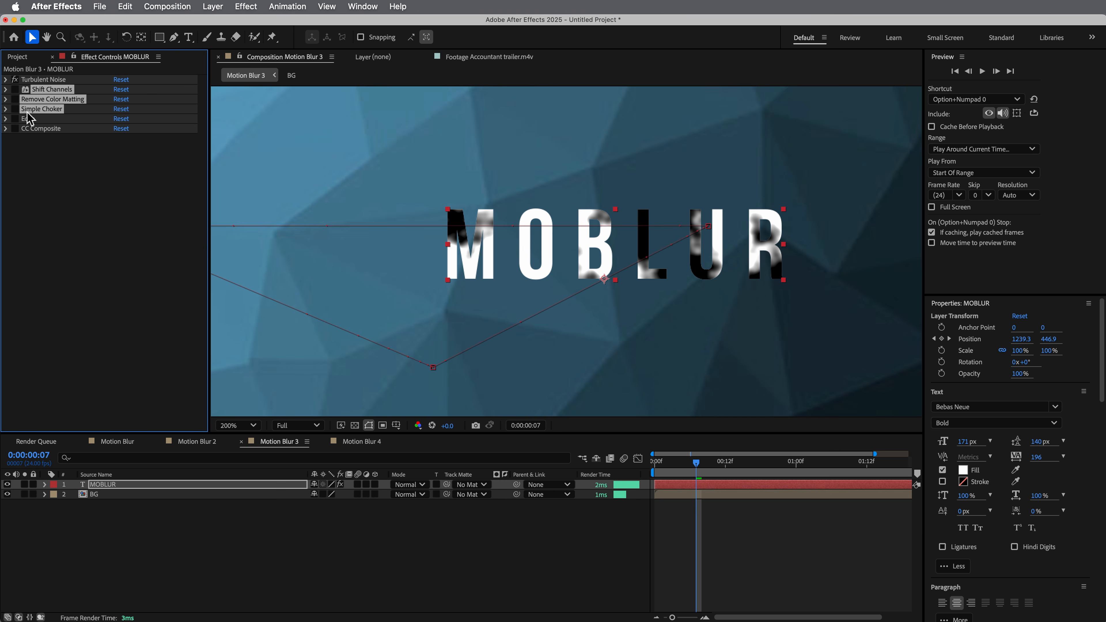
left_click(15, 89)
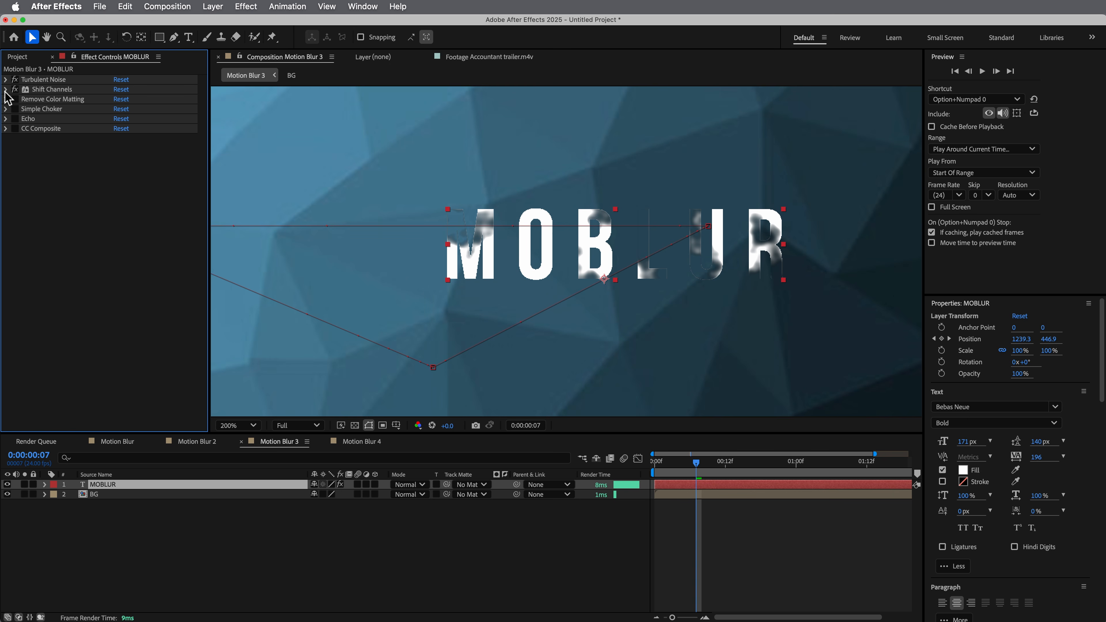
left_click(6, 89)
left_click(150, 99)
left_click(155, 106)
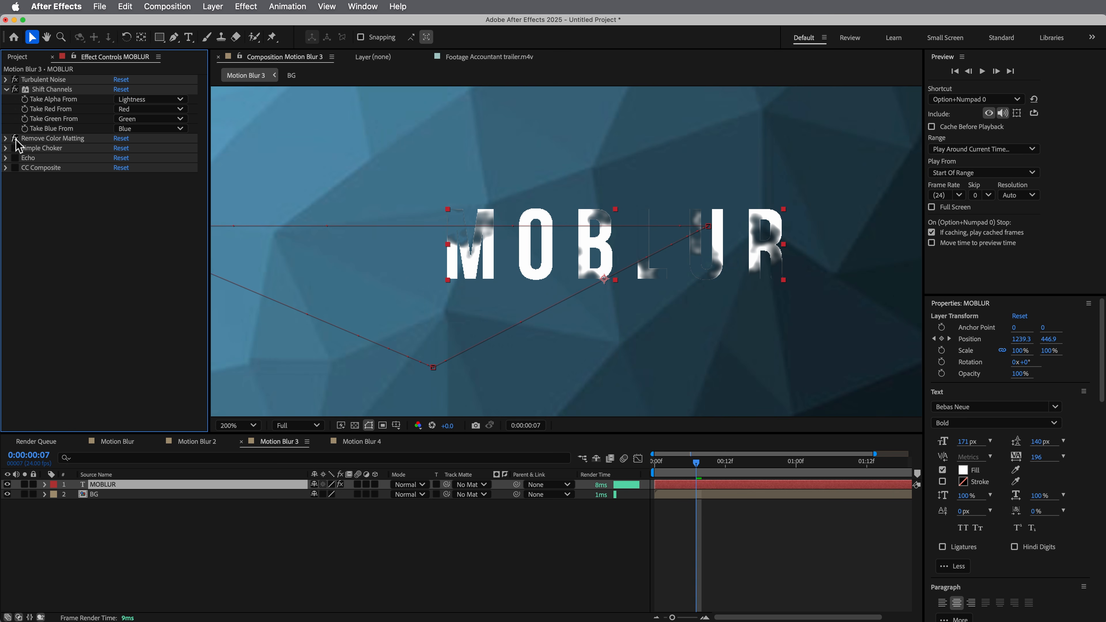
Step: Enable the Simple Choker, Echo and CC Composite effects on the text layer
left_click(15, 148)
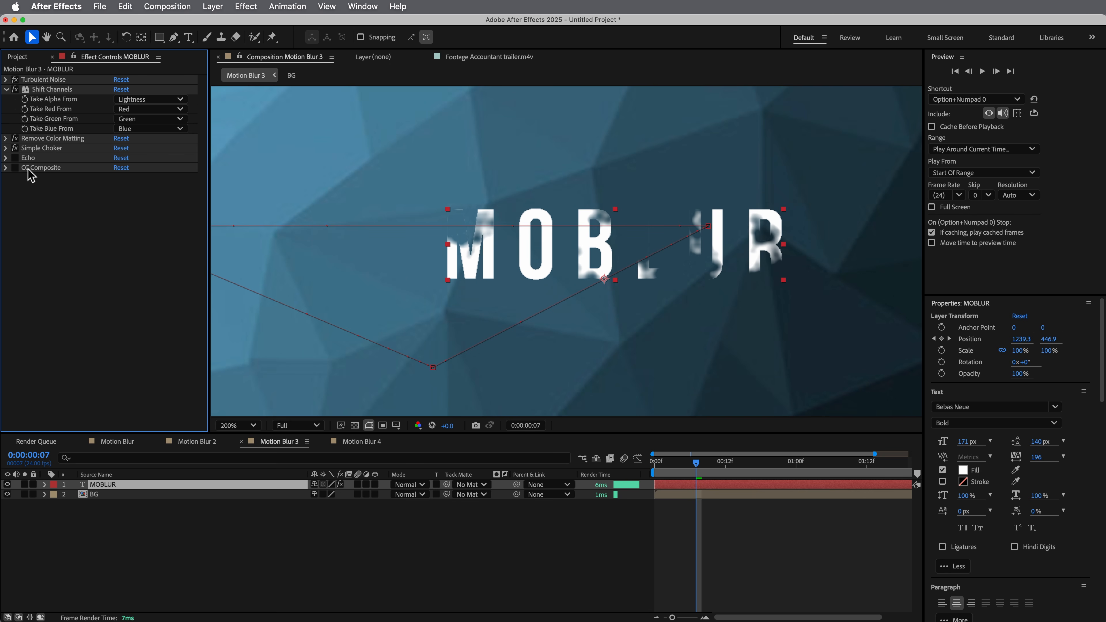
left_click(15, 158)
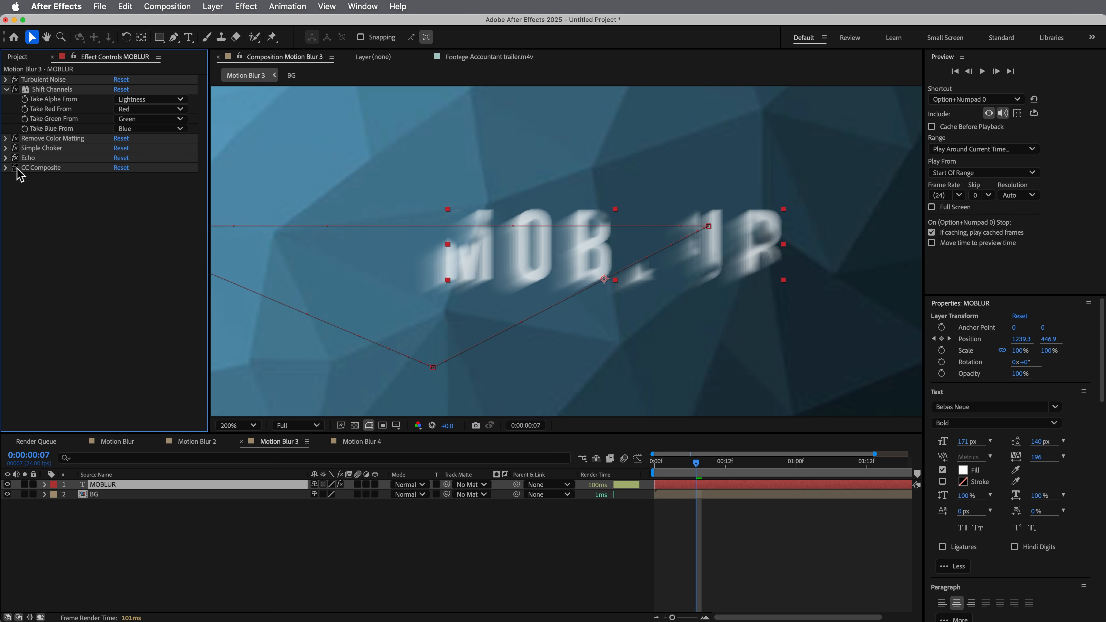
left_click(15, 167)
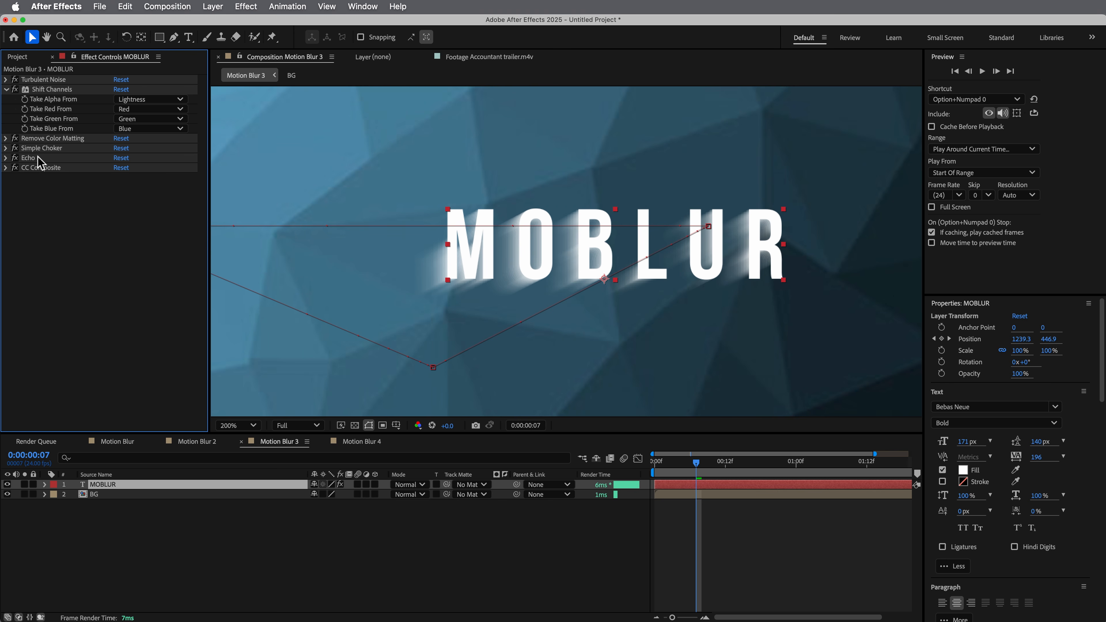
Step: Animate Turbulent Noise's Evolution with the expression time*100, preview the noisy trails, and return the playhead to frame 8
left_click(6, 81)
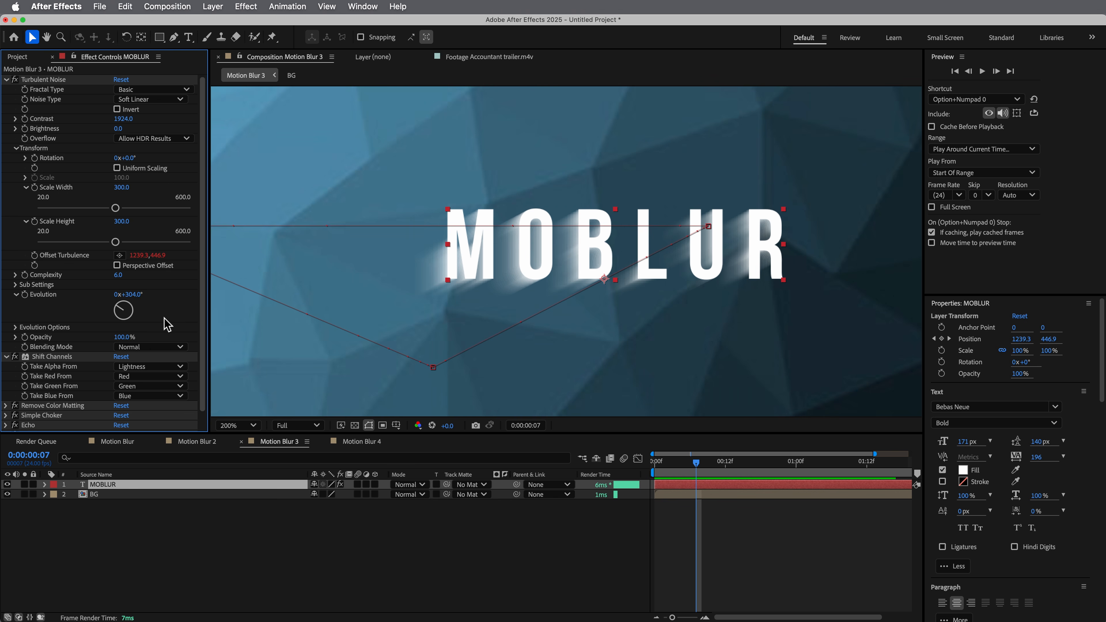
left_click_drag(136, 299, 407, 313)
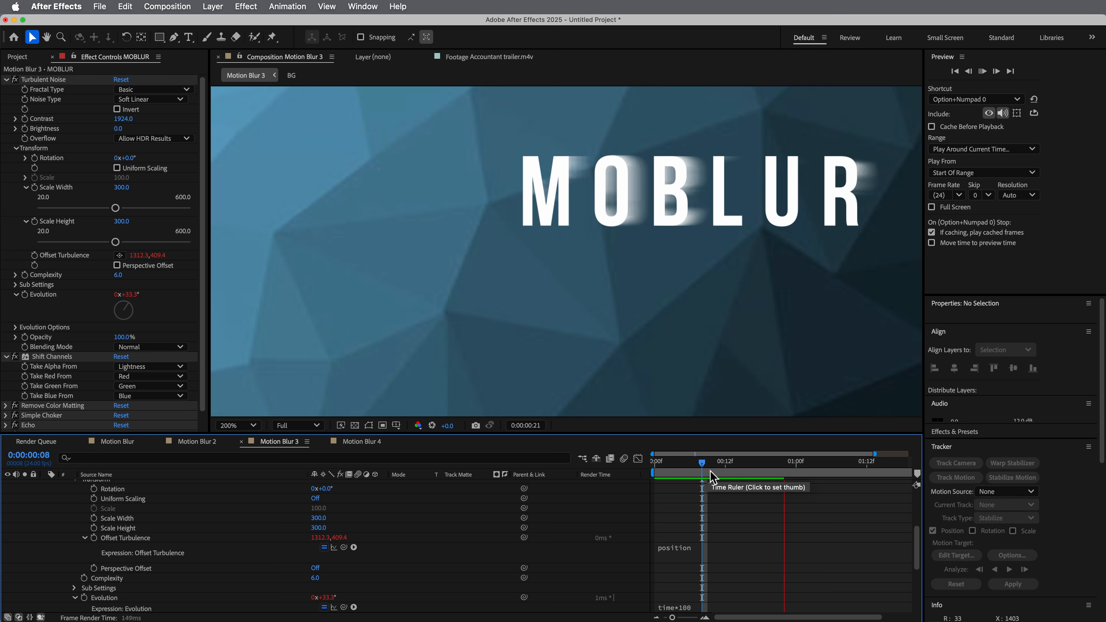
scroll(556, 267, "down", 3)
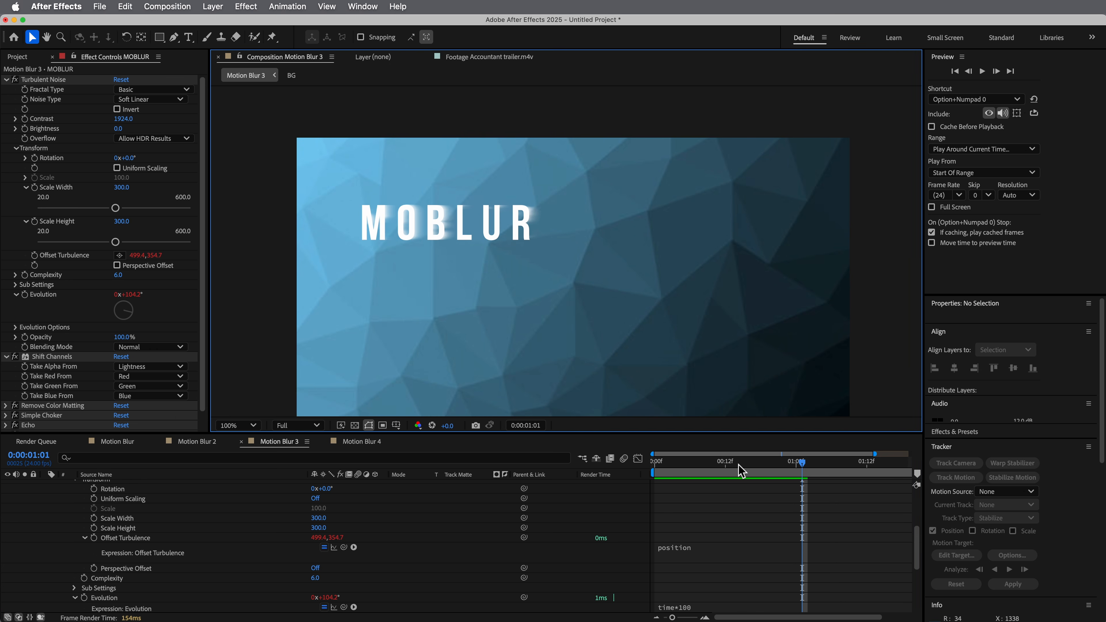
left_click(800, 459)
left_click_drag(800, 461, 702, 463)
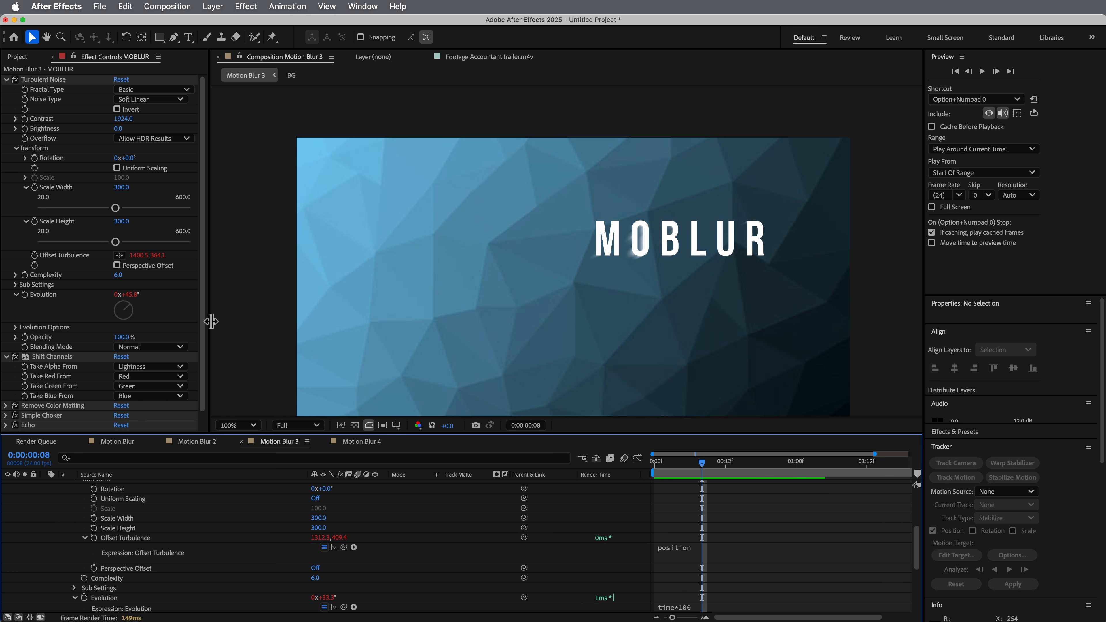
Step: Collapse the Turbulent Noise settings and set the Echo effect's Number of Echoes to 40
left_click(7, 79)
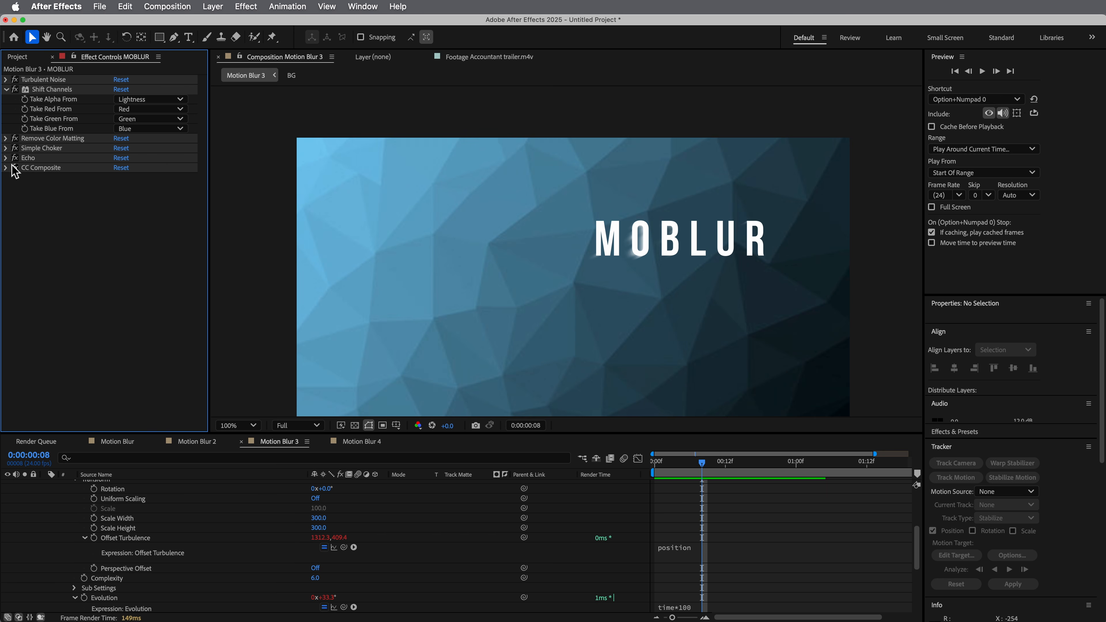
left_click(6, 158)
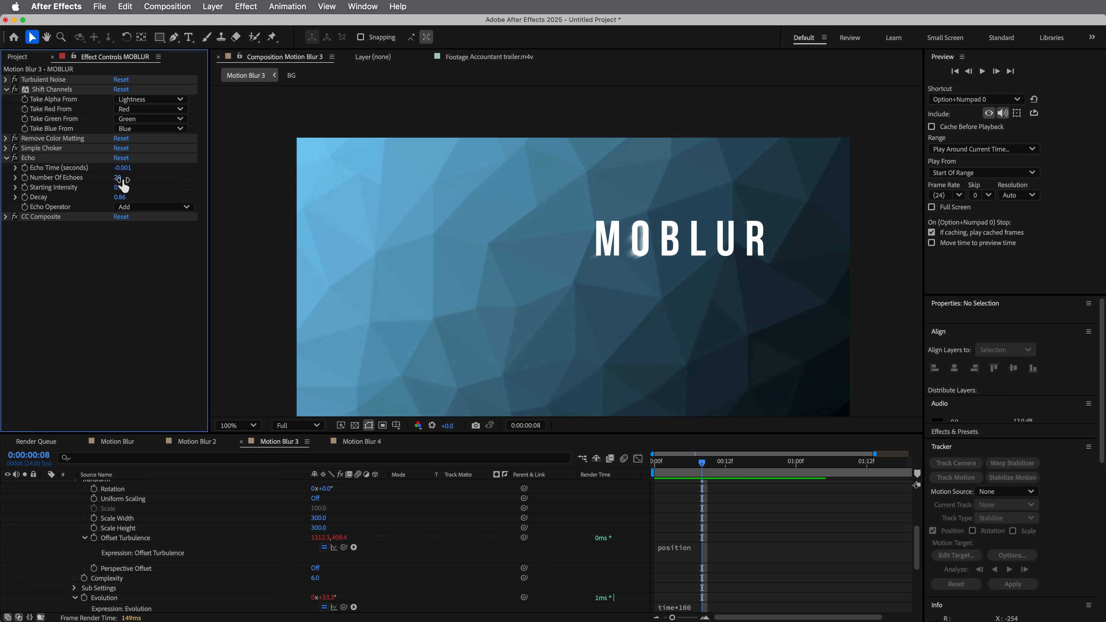
left_click(125, 178)
type("40")
left_click(623, 242)
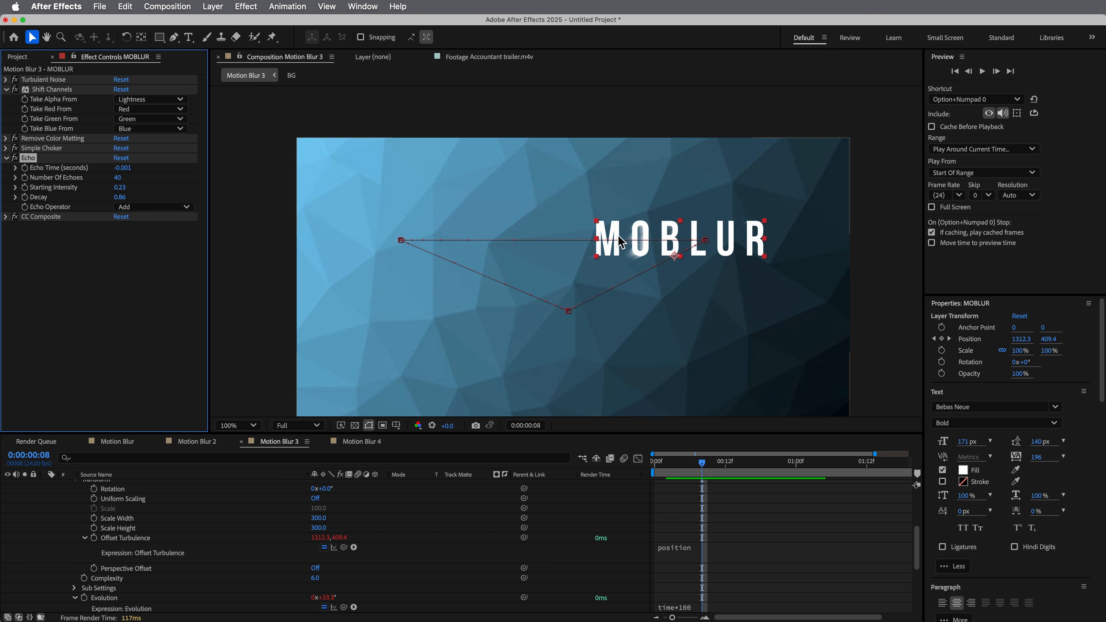
Step: Raise the Echo effect's Starting Intensity to 0.61 and Decay to 0.92, and preview the longer trails up to 0:00:01:16
key("period")
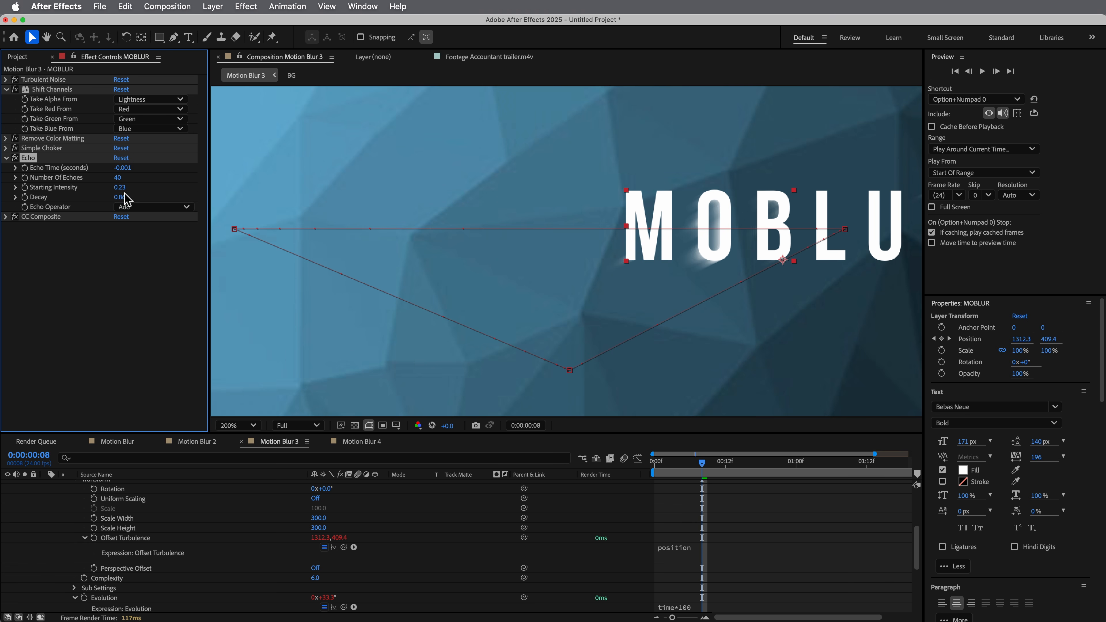
mouse_move(124, 192)
left_mouse_down()
mouse_move(150, 190)
mouse_move(126, 197)
left_mouse_up()
key("space")
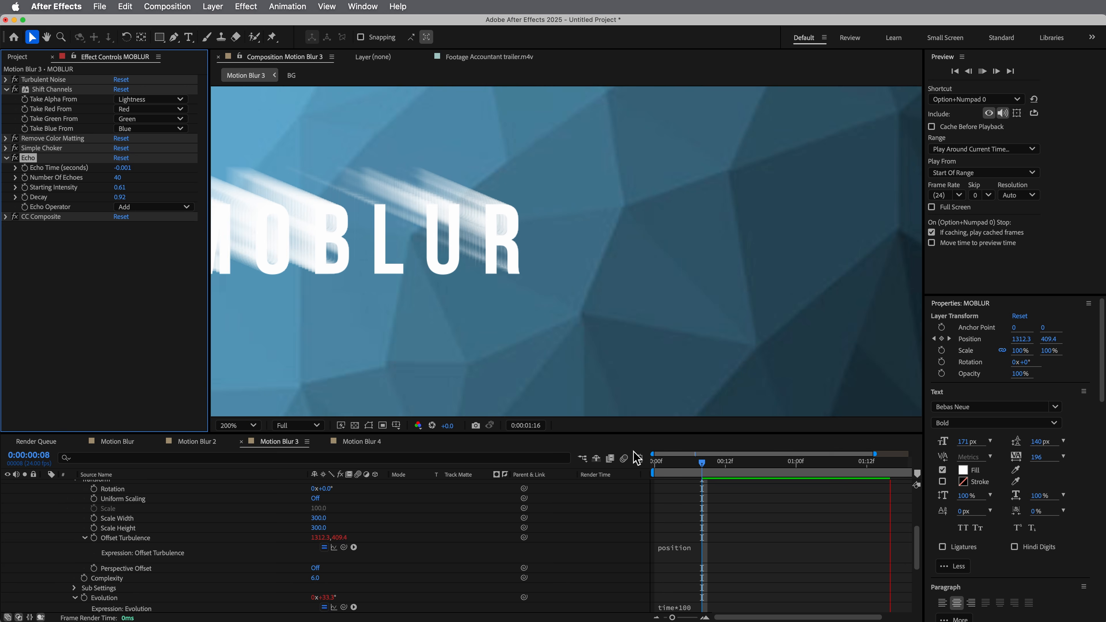
key("space")
left_click(77, 264)
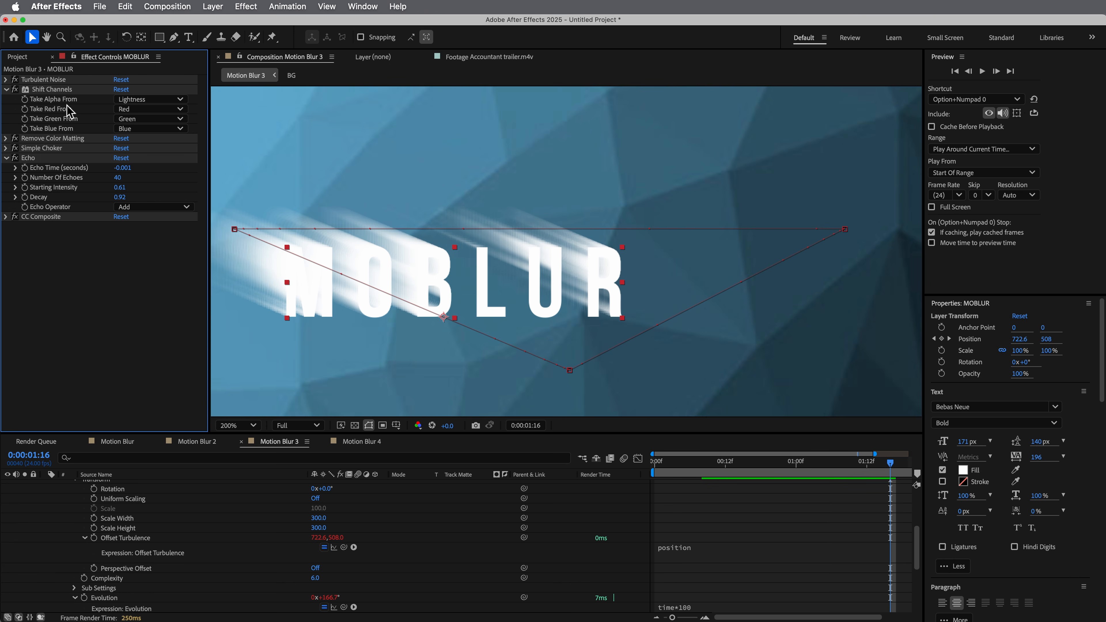
Step: Add a Tint effect to the text layer and place it between Echo and CC Composite
left_click(397, 7)
type("tint")
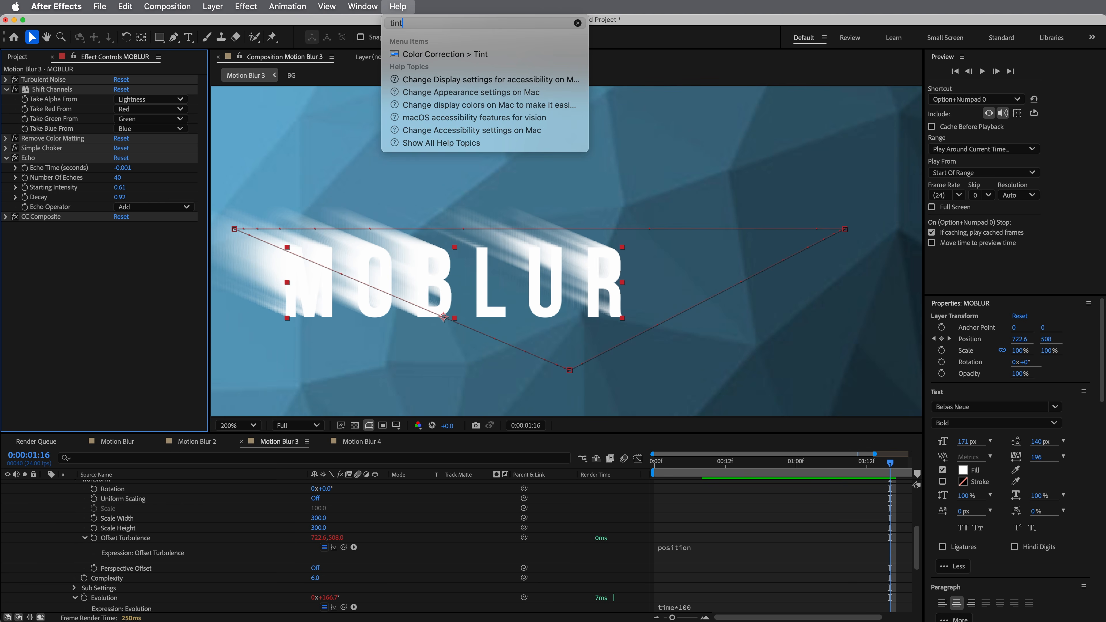
key("Down")
key("Return")
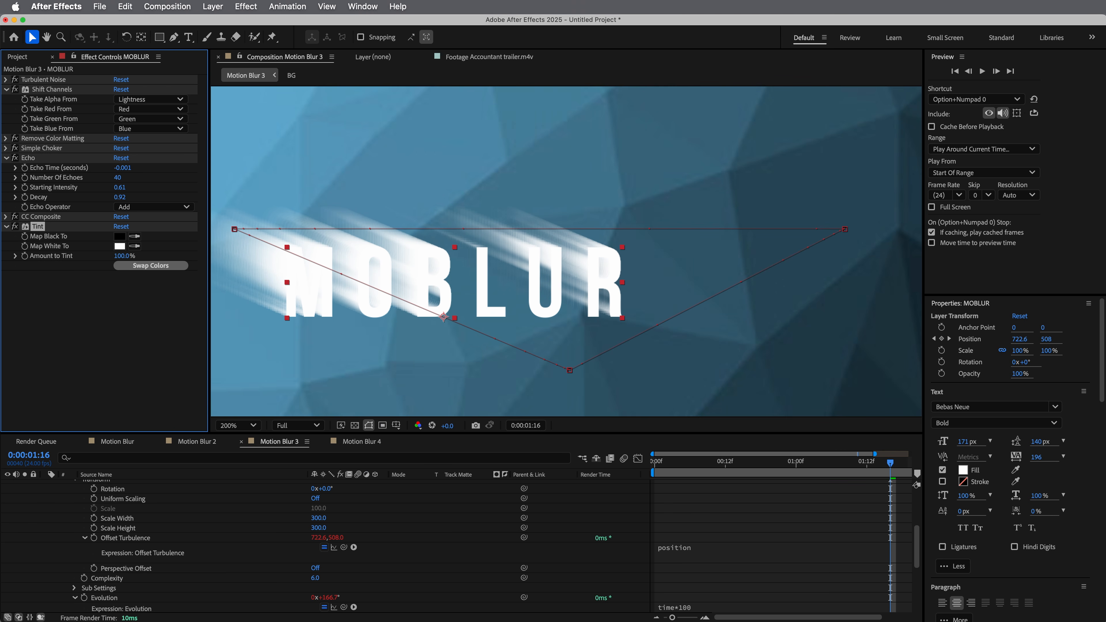
left_click_drag(35, 229, 34, 210)
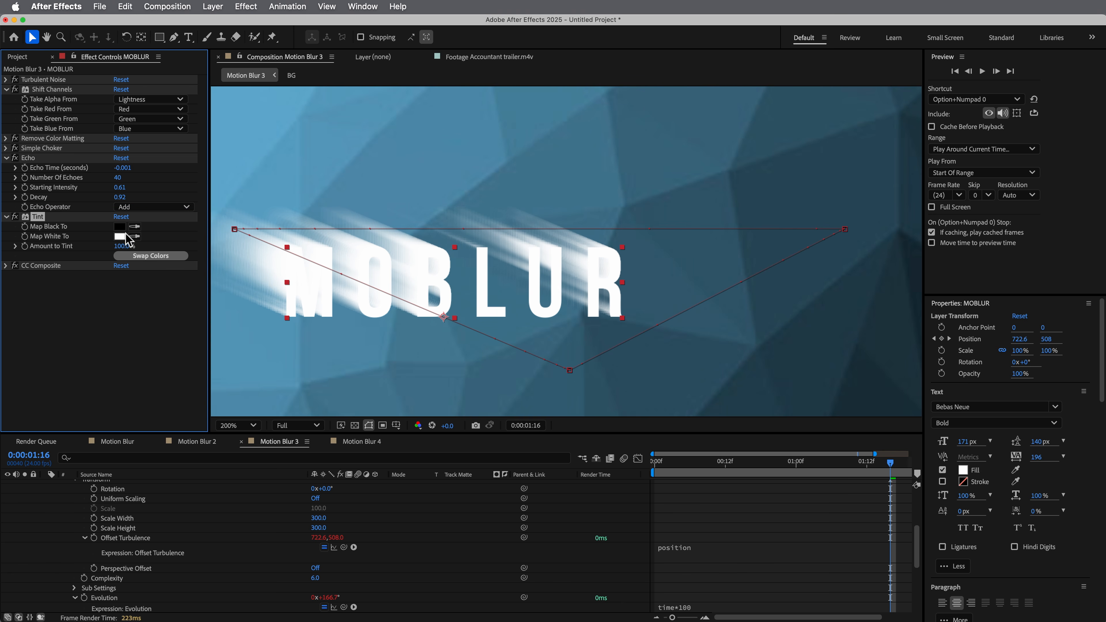
Step: Set the Tint effect's Map White To colour to red
left_click(119, 236)
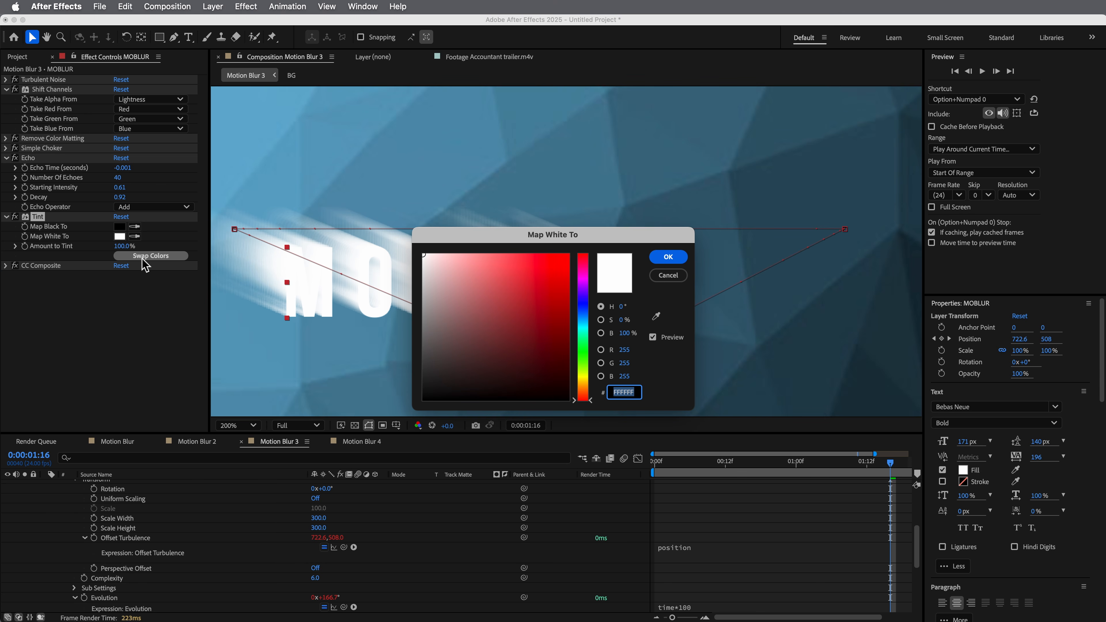
left_click_drag(531, 303, 546, 263)
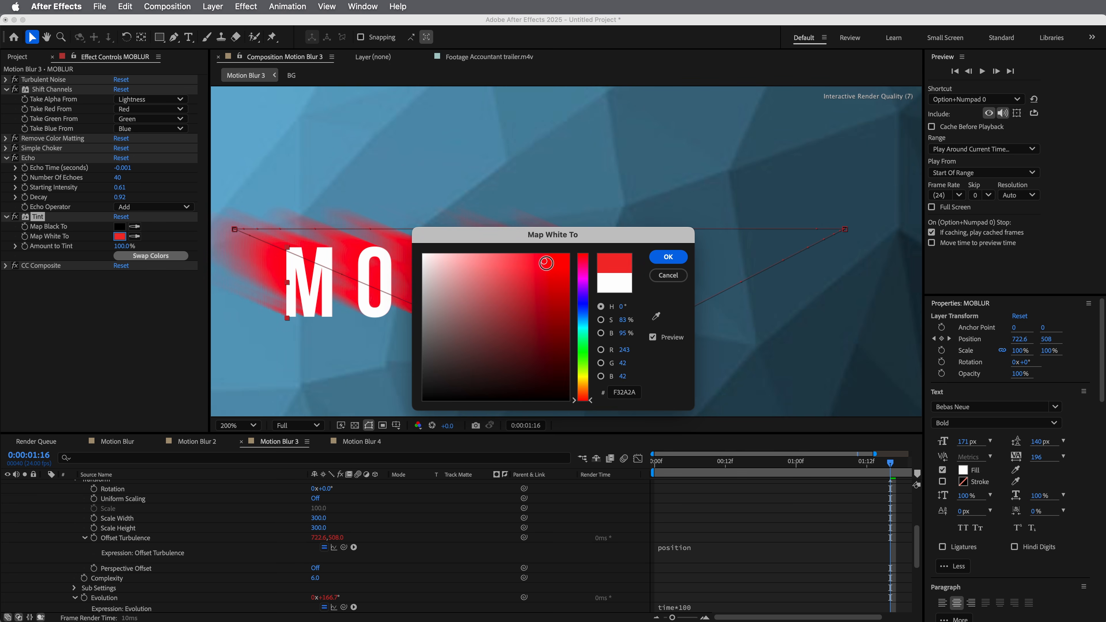
left_click(668, 257)
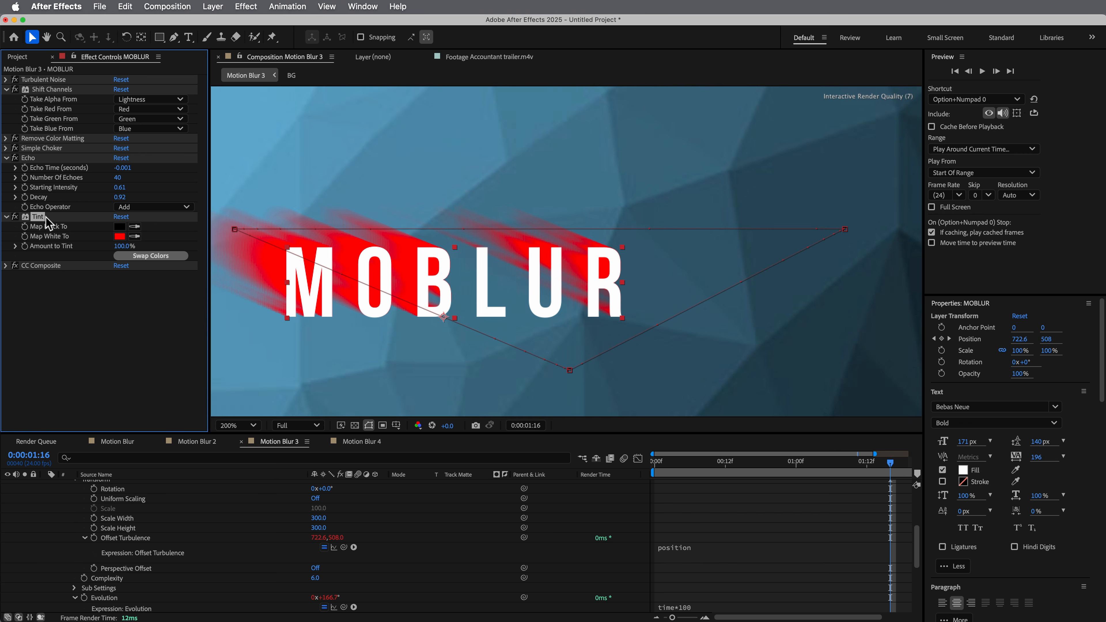
Step: Try the Tint effect above Shift Channels with Shift Channels collapsed, and move Tint back between Echo and CC Composite
mouse_move(55, 219)
left_mouse_down()
mouse_move(59, 156)
mouse_move(61, 247)
mouse_move(57, 78)
mouse_move(65, 142)
mouse_move(61, 132)
left_mouse_up()
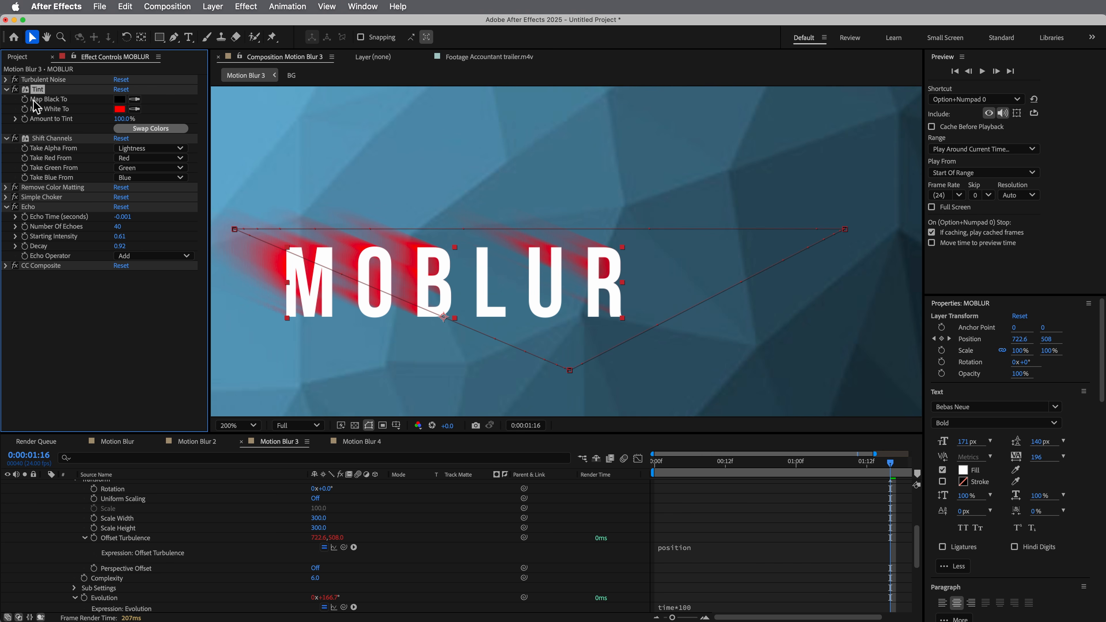
left_click(6, 139)
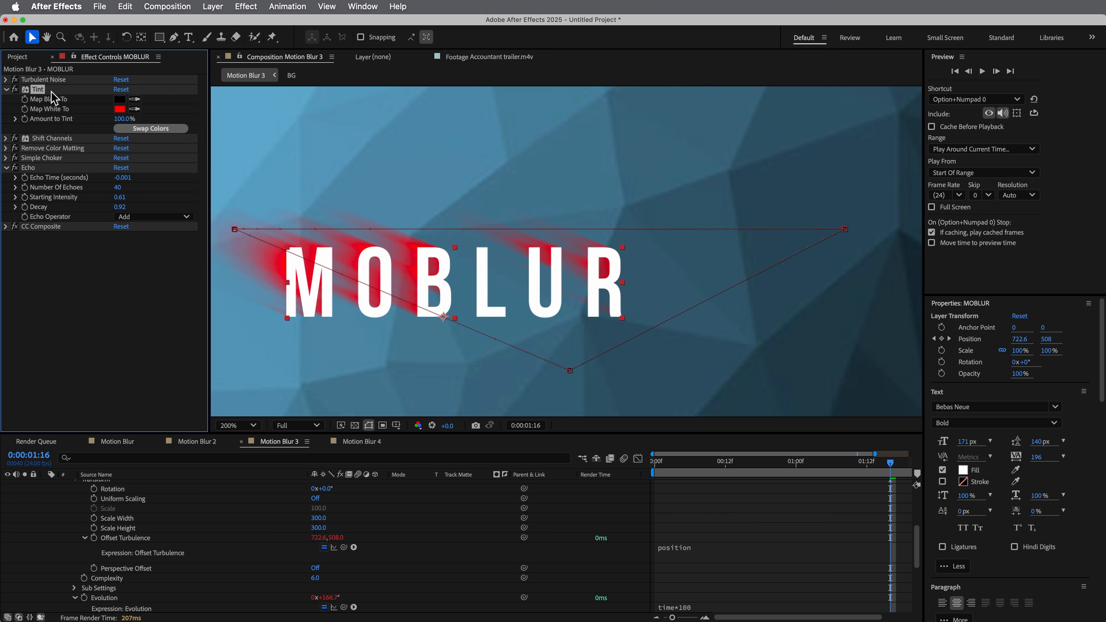
left_click_drag(52, 93, 62, 174)
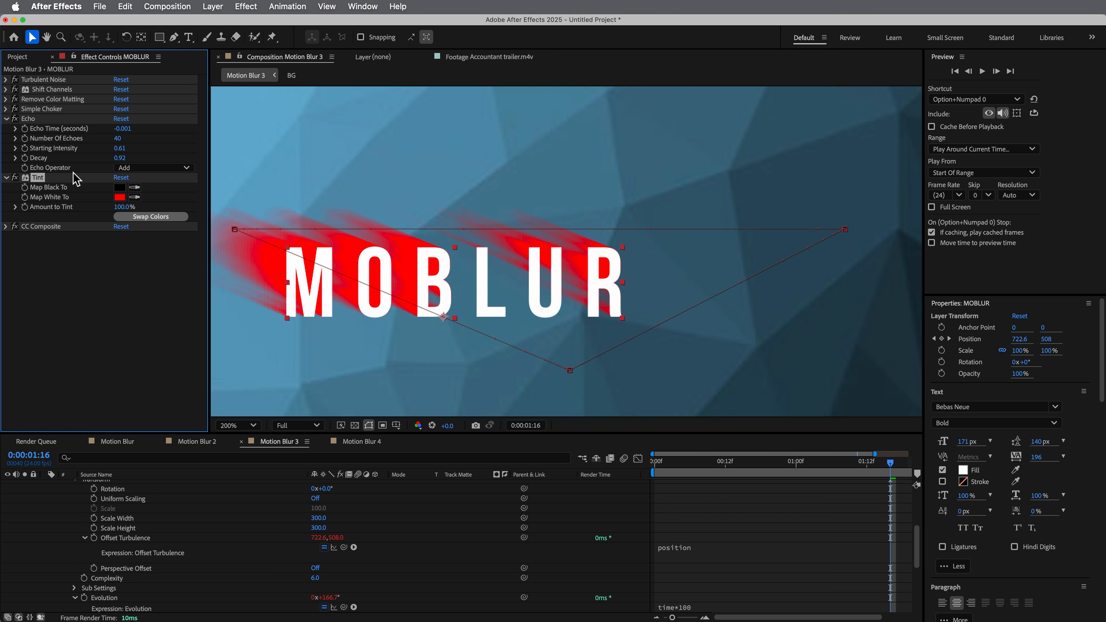
Step: Preview the red noise trails from the first frame, at 200% and with the whole frame in view at 100%
key("space")
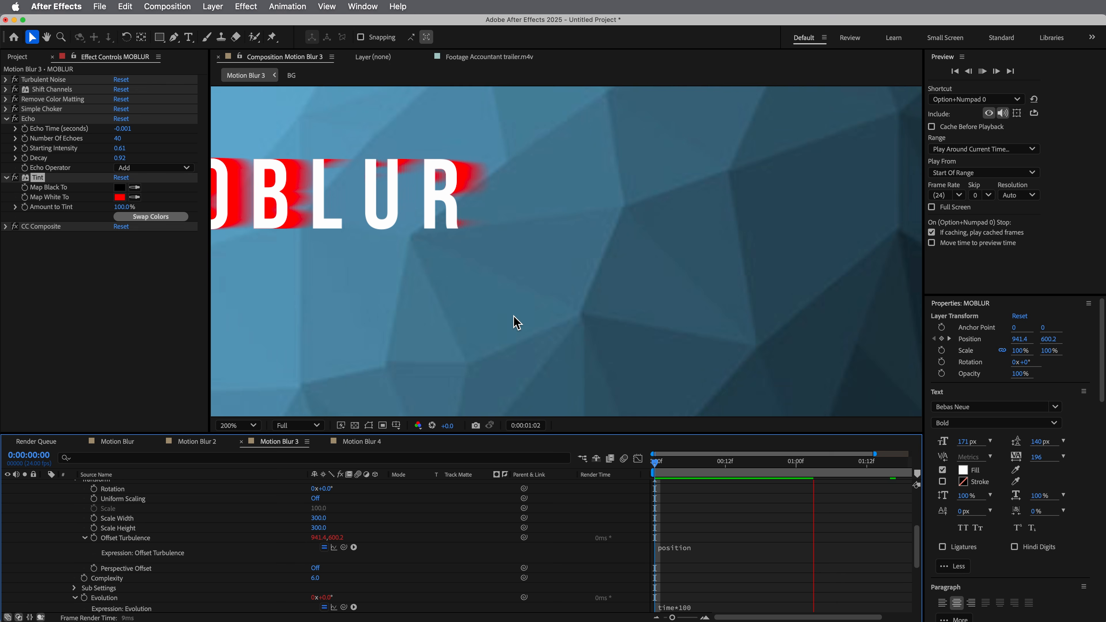
key("space")
key("Home")
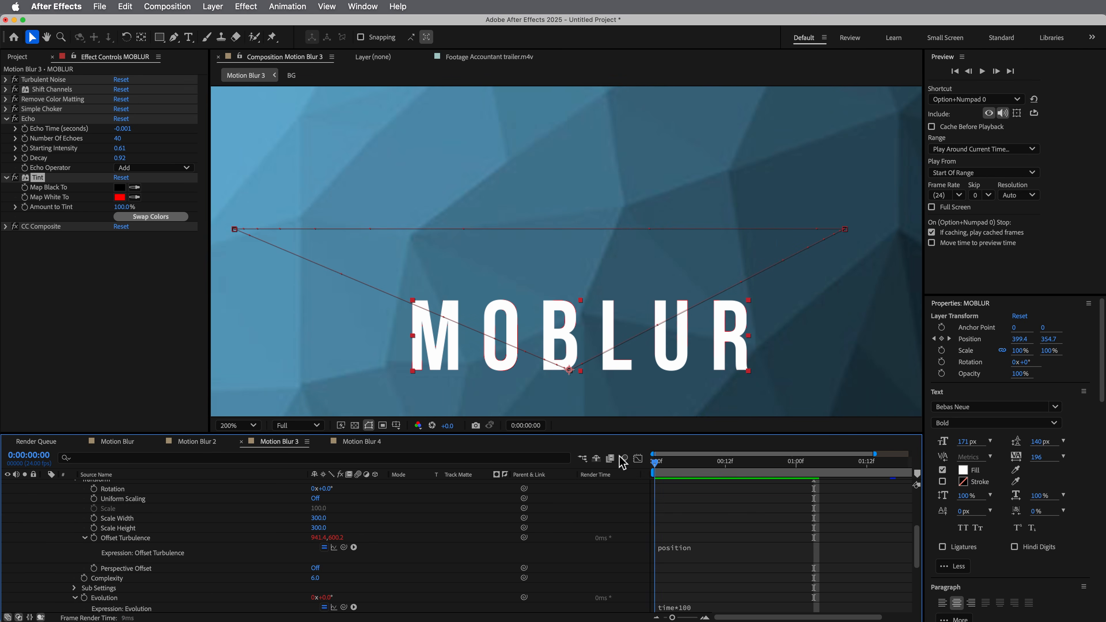
scroll(526, 249, "down", 2)
left_click_drag(497, 267, 494, 237)
key("space")
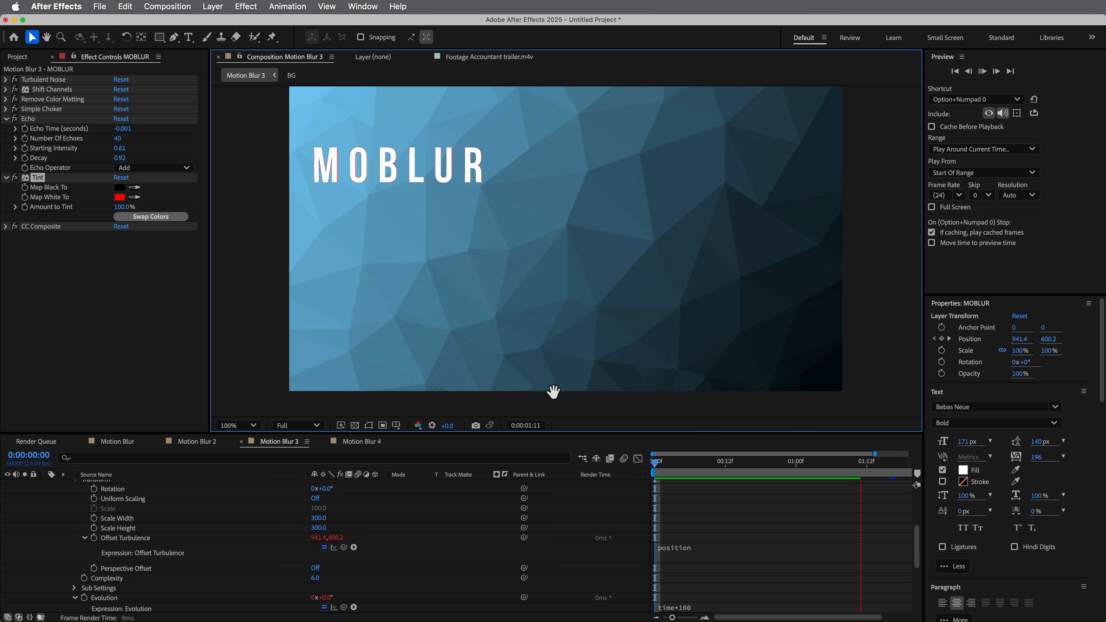
key("space")
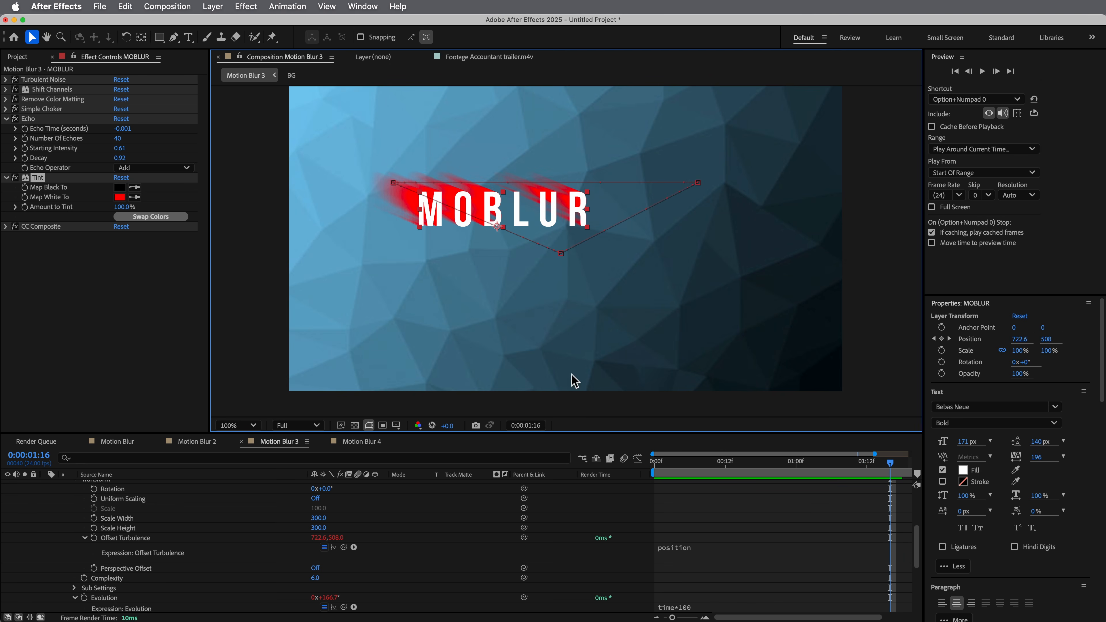
scroll(484, 243, "up", 2)
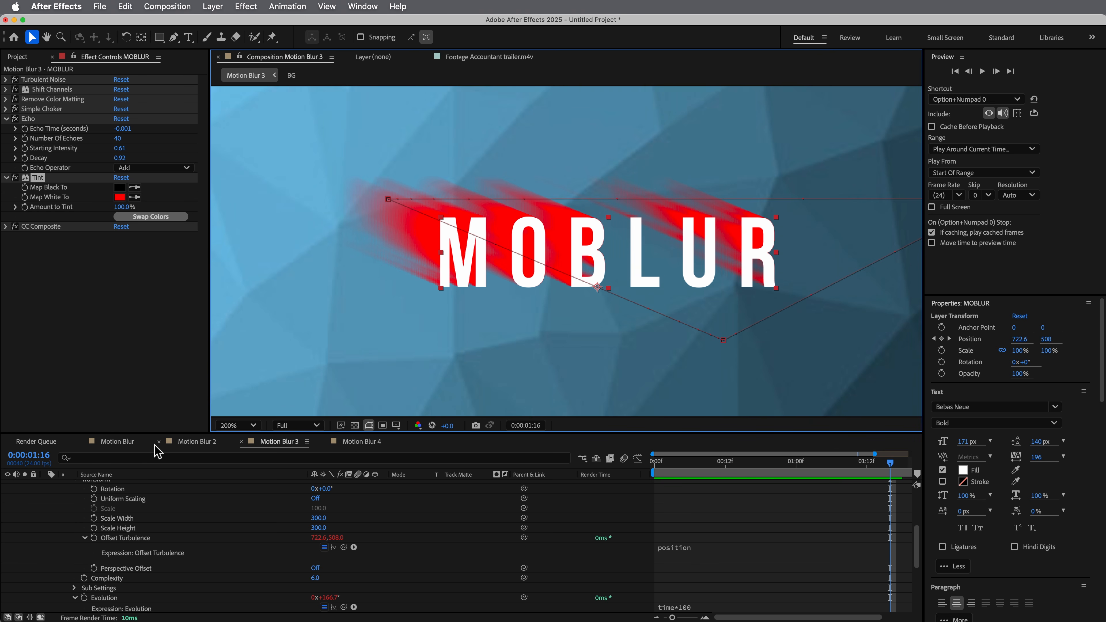
Step: Open the Motion Blur 4 composition, solo the MOBLUR 2 and BG layers, and preview the animation from the first frame
left_click(362, 441)
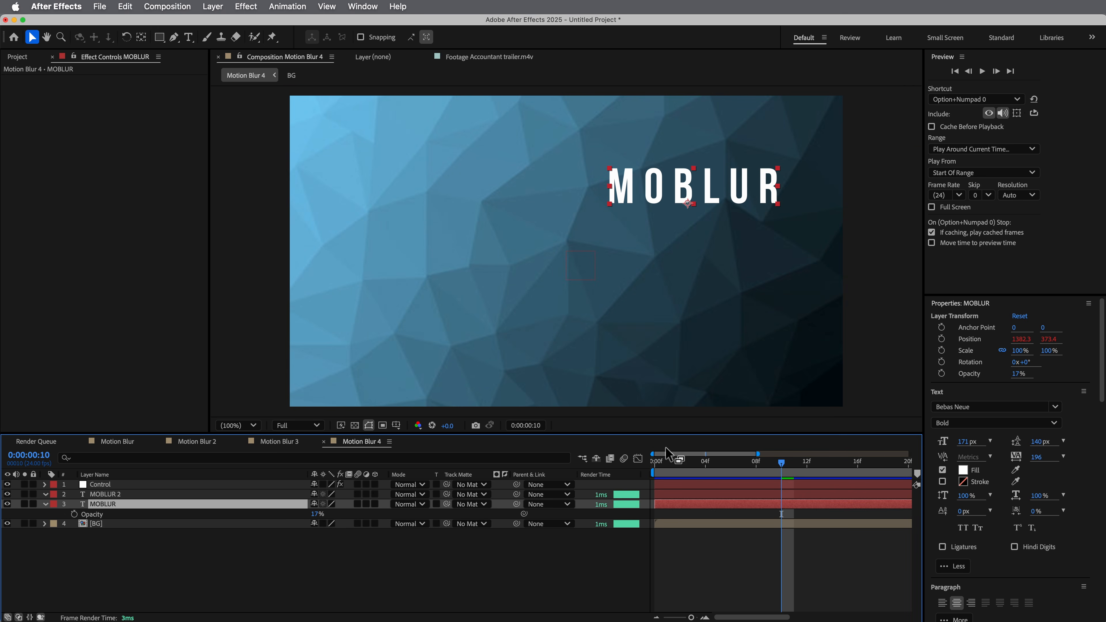
key("Home")
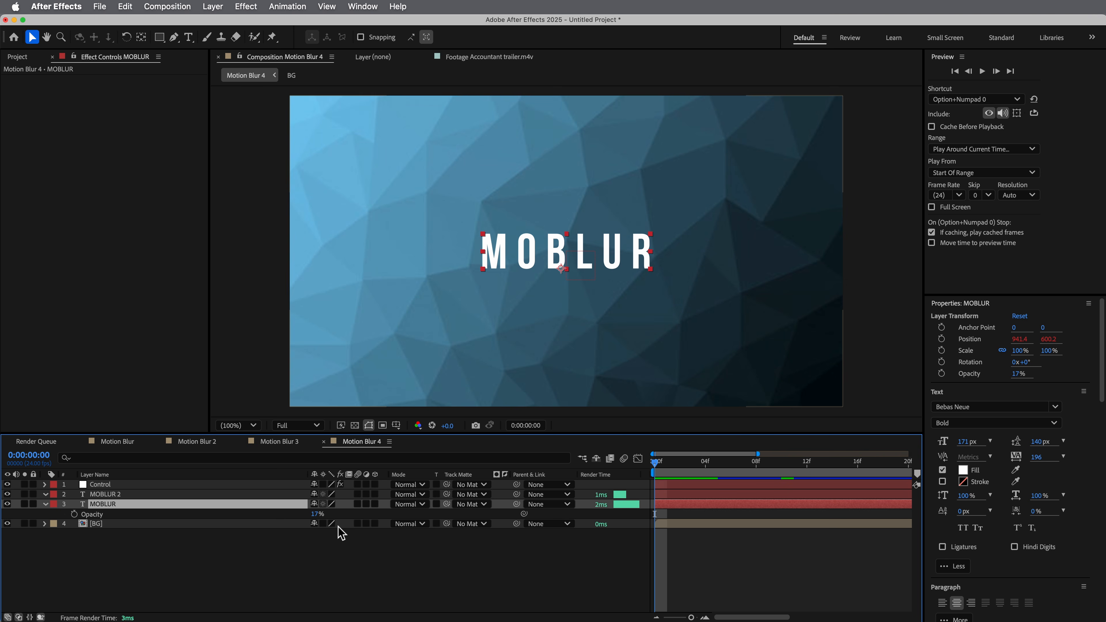
left_click(204, 539)
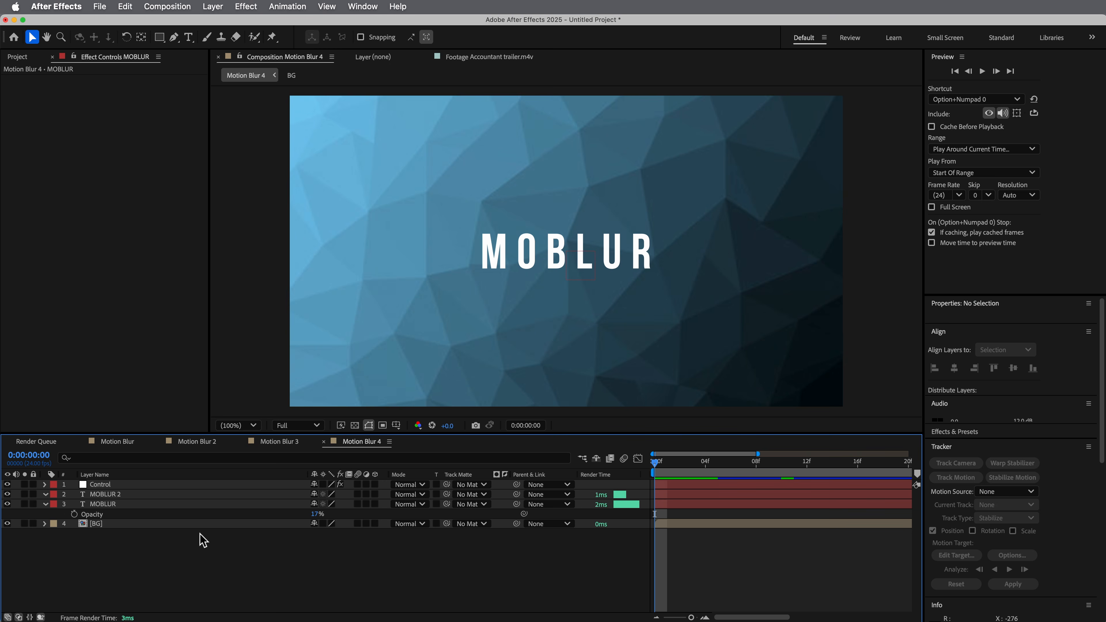
left_click(139, 495)
left_click(24, 494)
left_click(24, 523)
key("space")
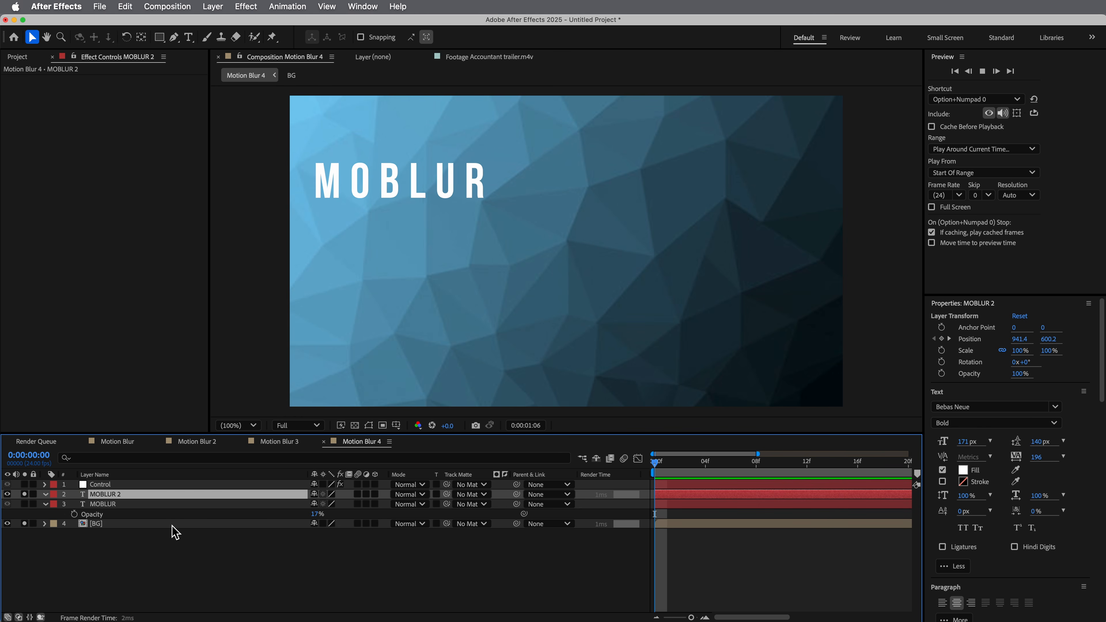
left_click(160, 557)
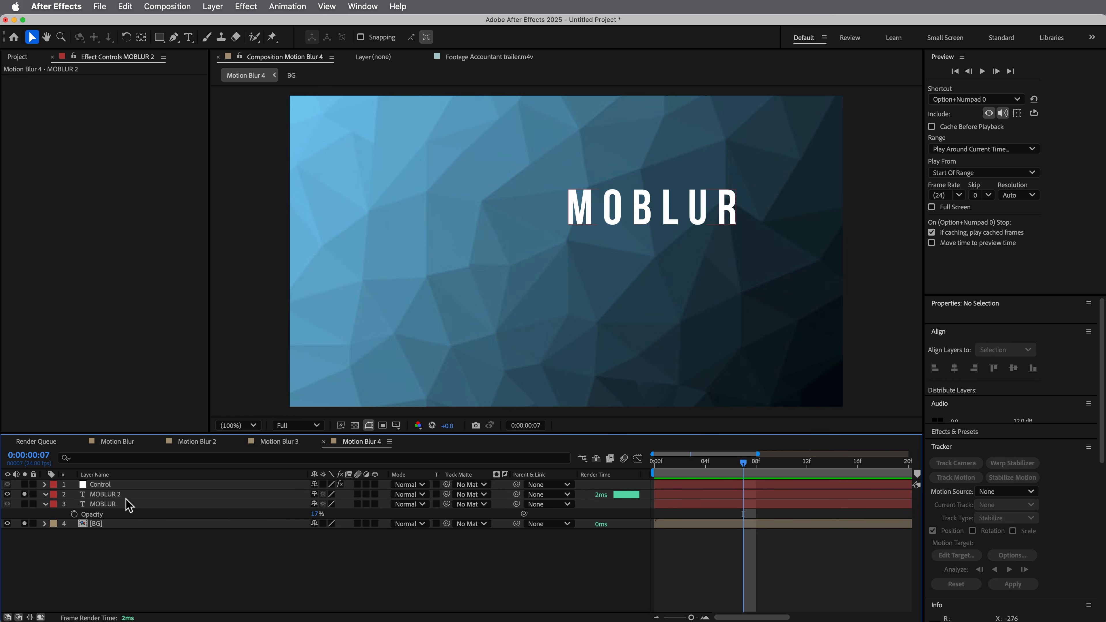
Step: Delete the 17% opacity MOBLUR layer, duplicate the MOBLUR 2 layer, and turn off all layer solos
left_click(117, 505)
key("Delete")
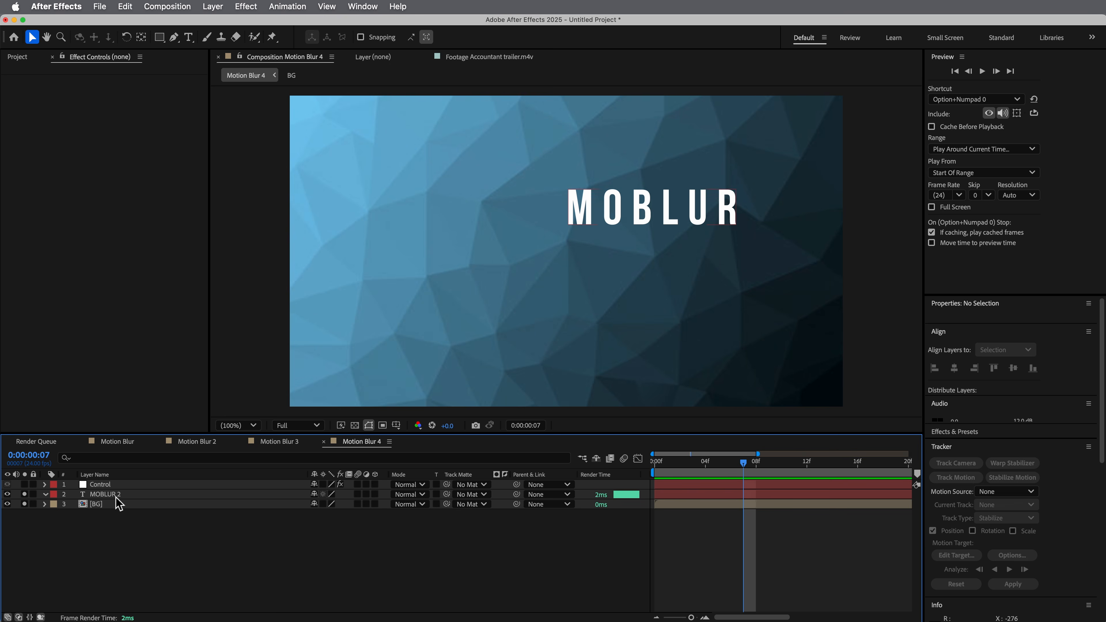
left_click(117, 496)
key("super+d")
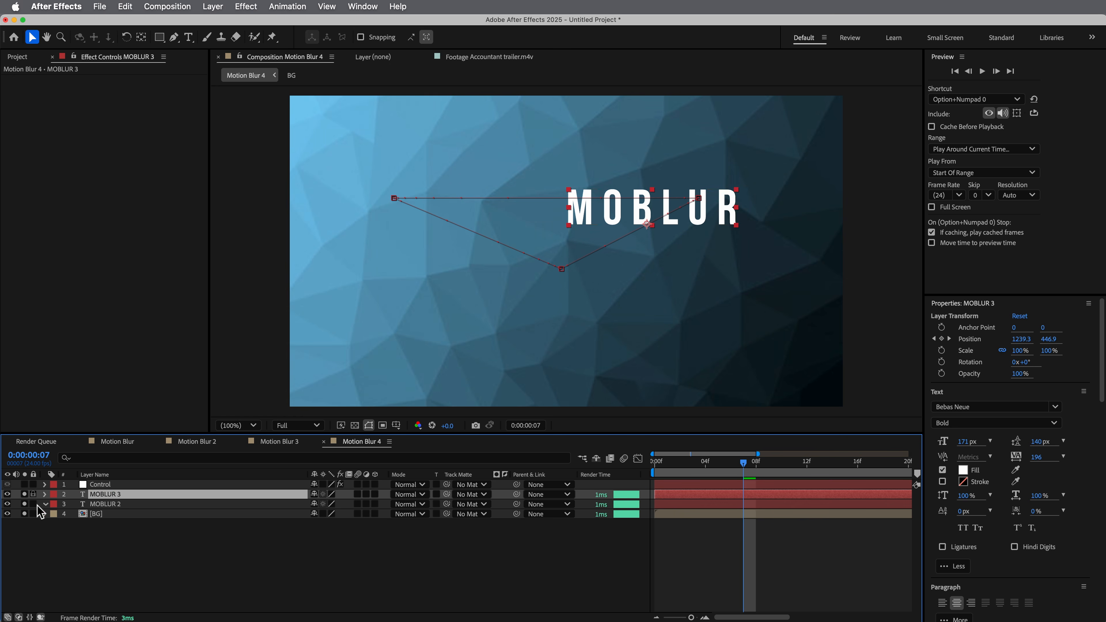
left_click(122, 546)
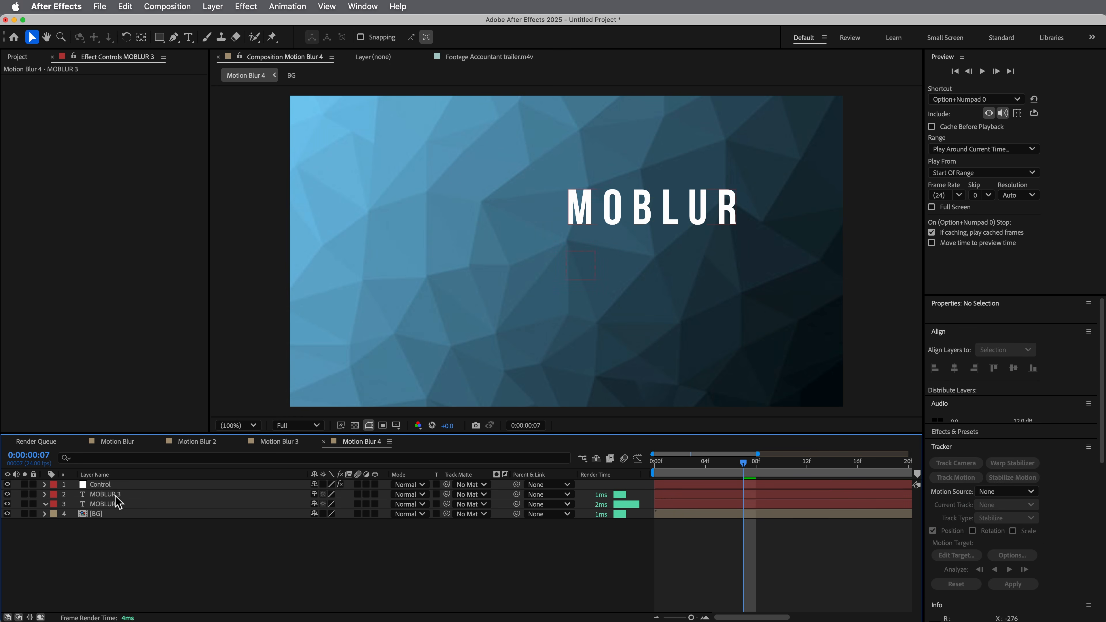
Step: Remove all Position keyframes from the MOBLUR 2 layer and preview both text layers from the first frame
left_click(116, 504)
left_click(25, 504)
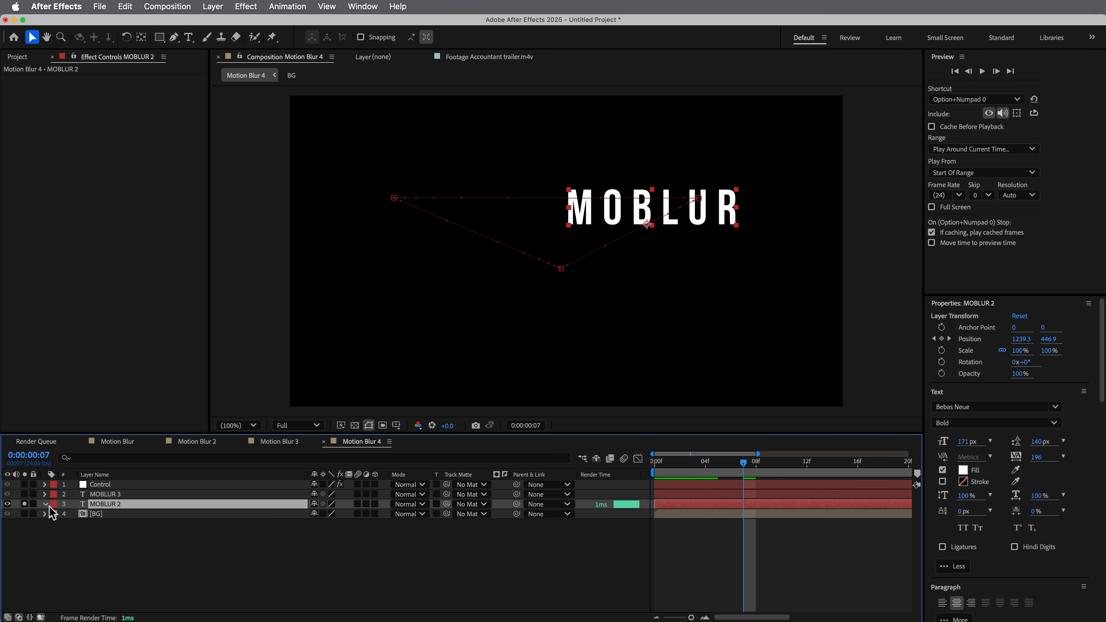
left_click(24, 504)
key("p")
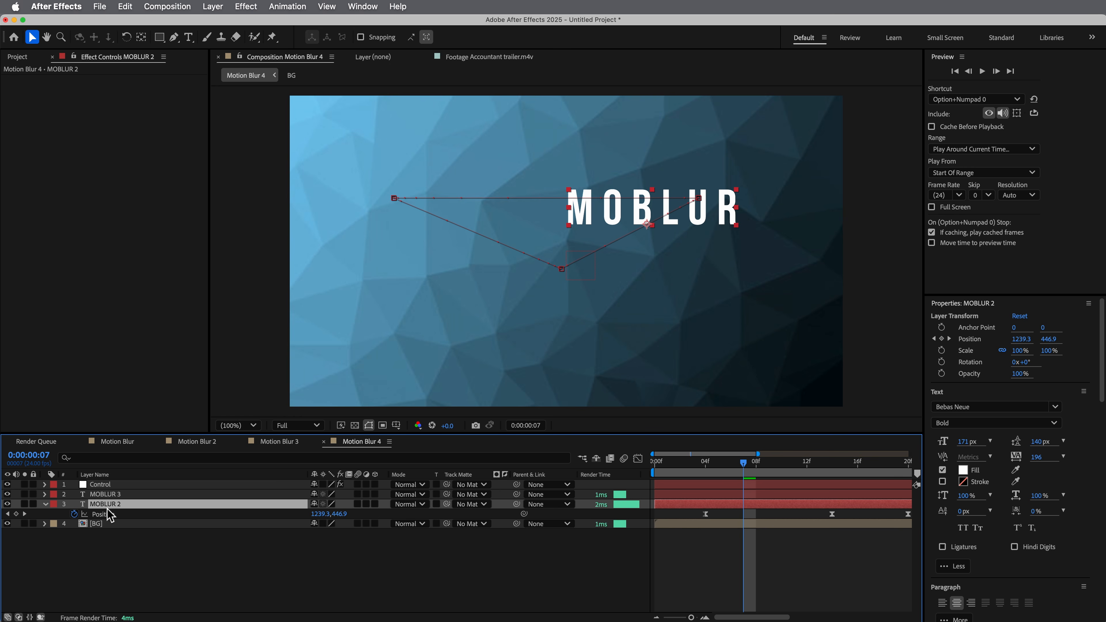
left_click(74, 514)
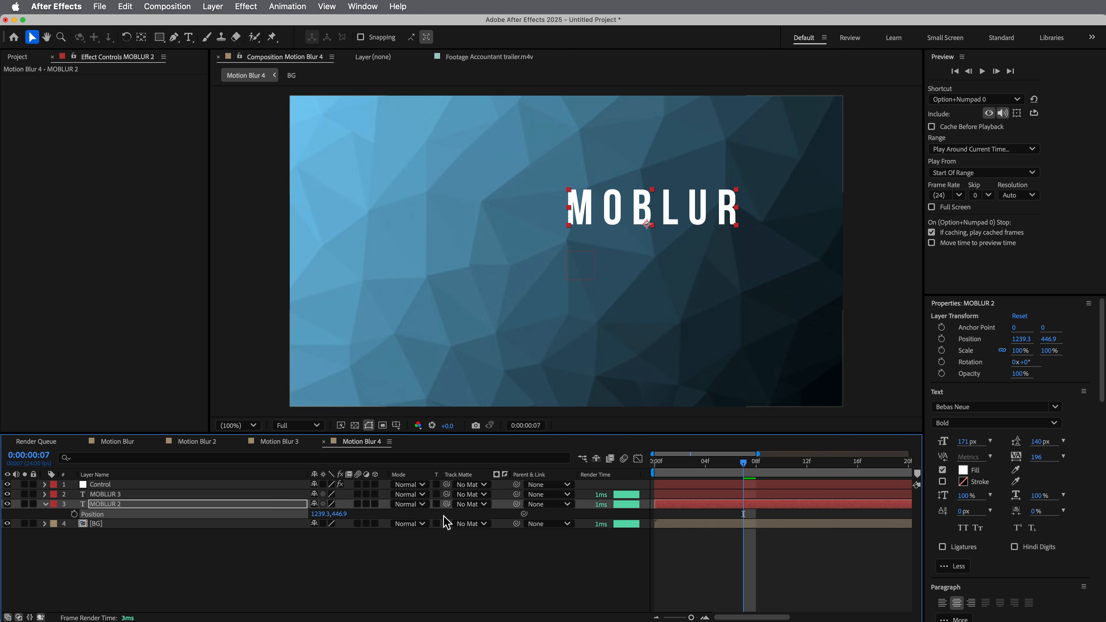
left_click_drag(773, 462, 603, 469)
key("space")
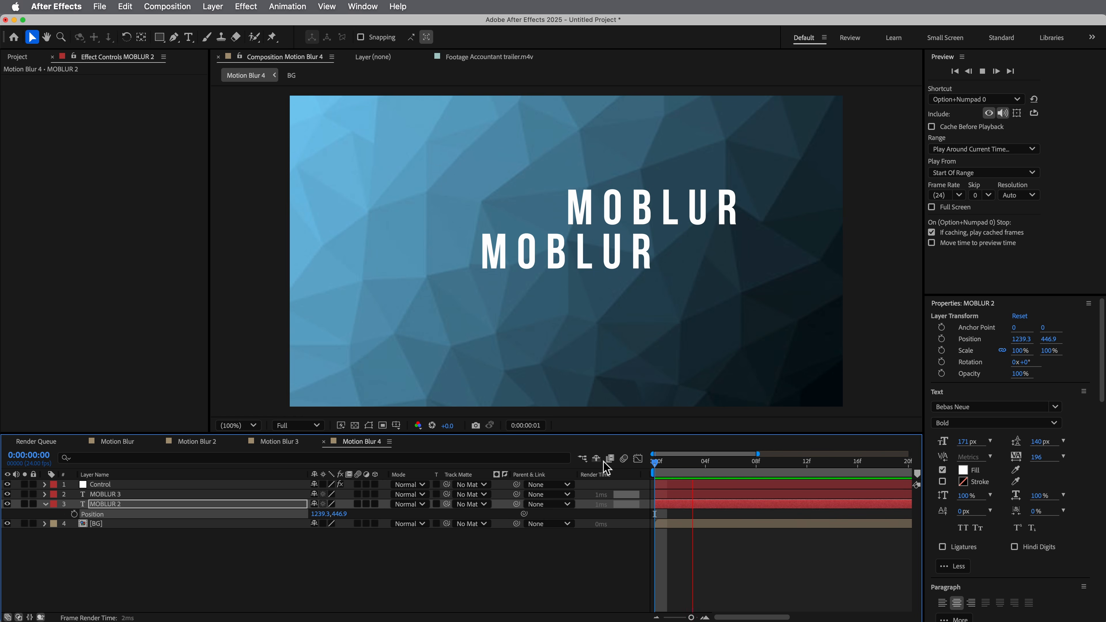
key("space")
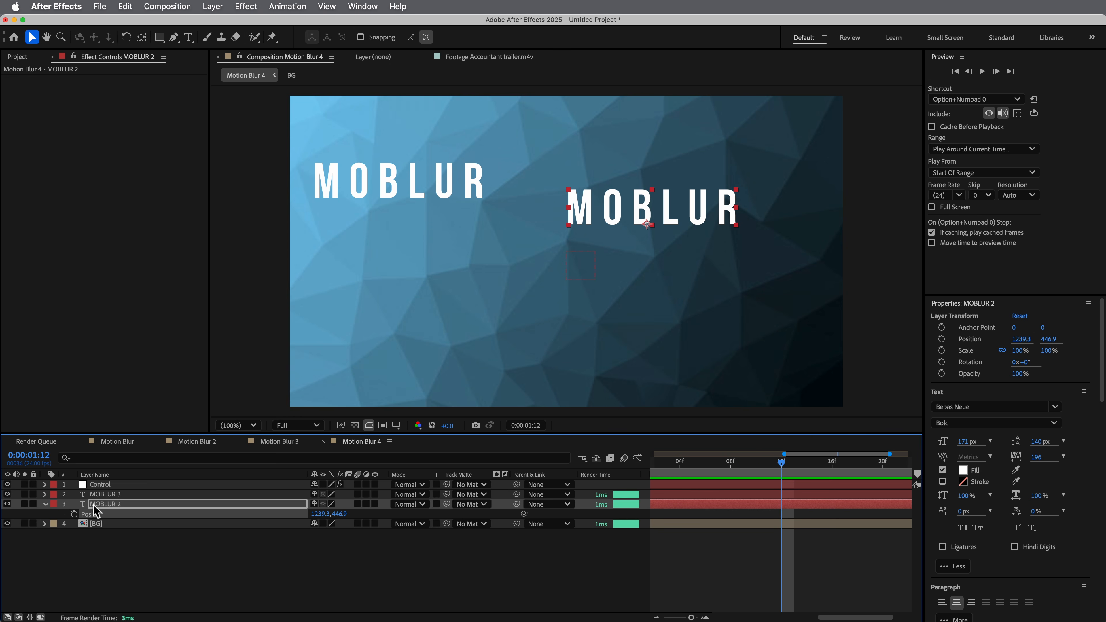
Step: Reveal MOBLUR 3's Position and link MOBLUR 2's Position to it with the expression thisComp.layer("MOBLUR 3").transform.position
left_click(108, 495)
key("p")
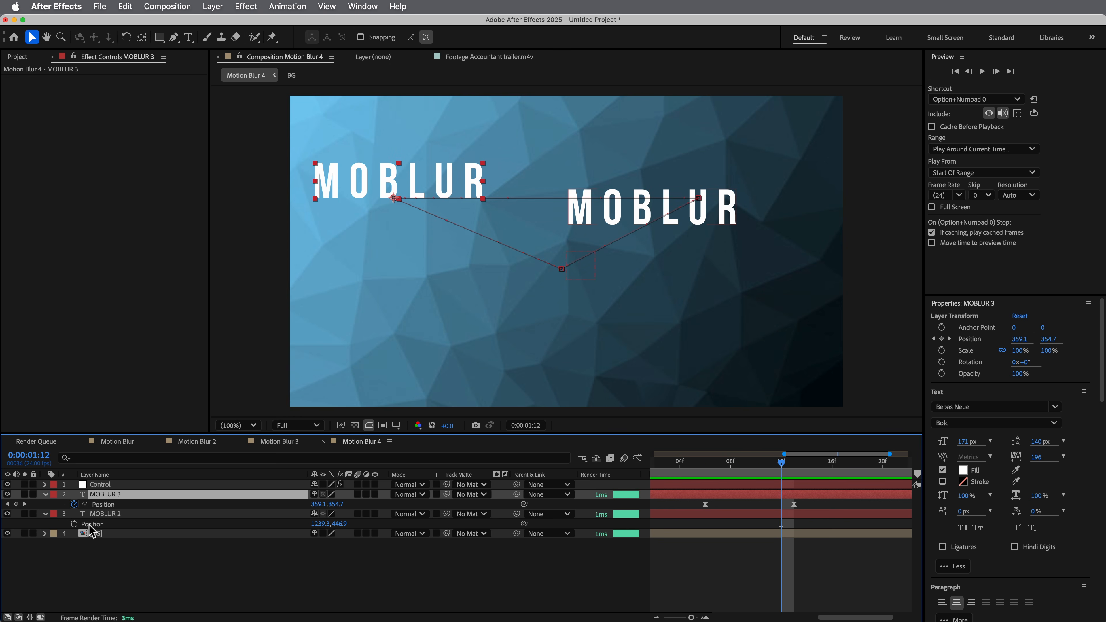
left_click(74, 524, "alt")
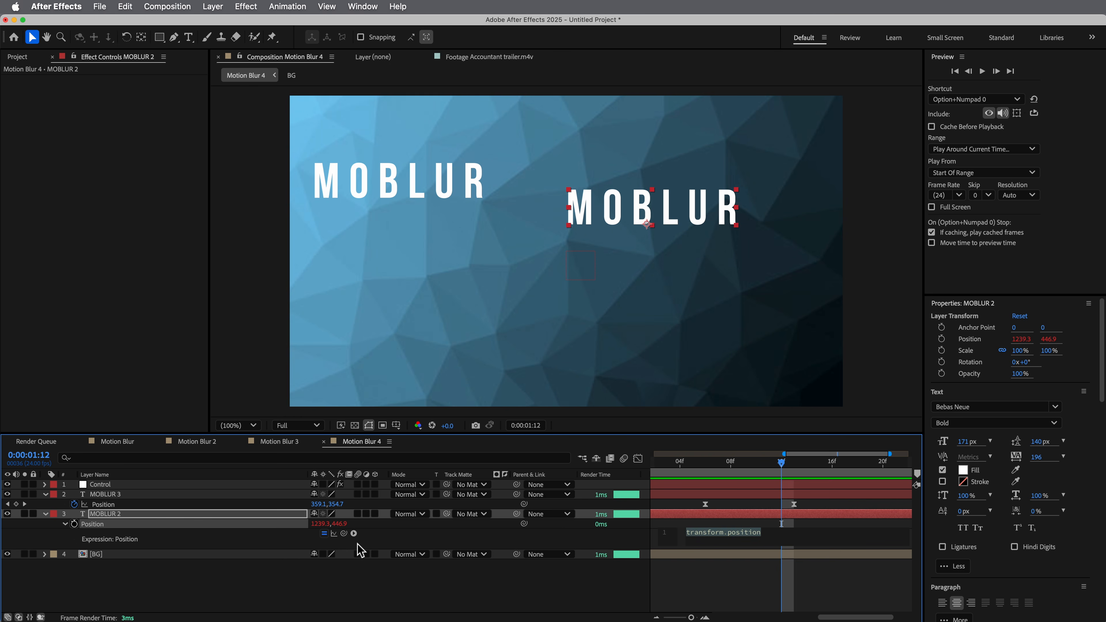
left_click_drag(344, 533, 117, 505)
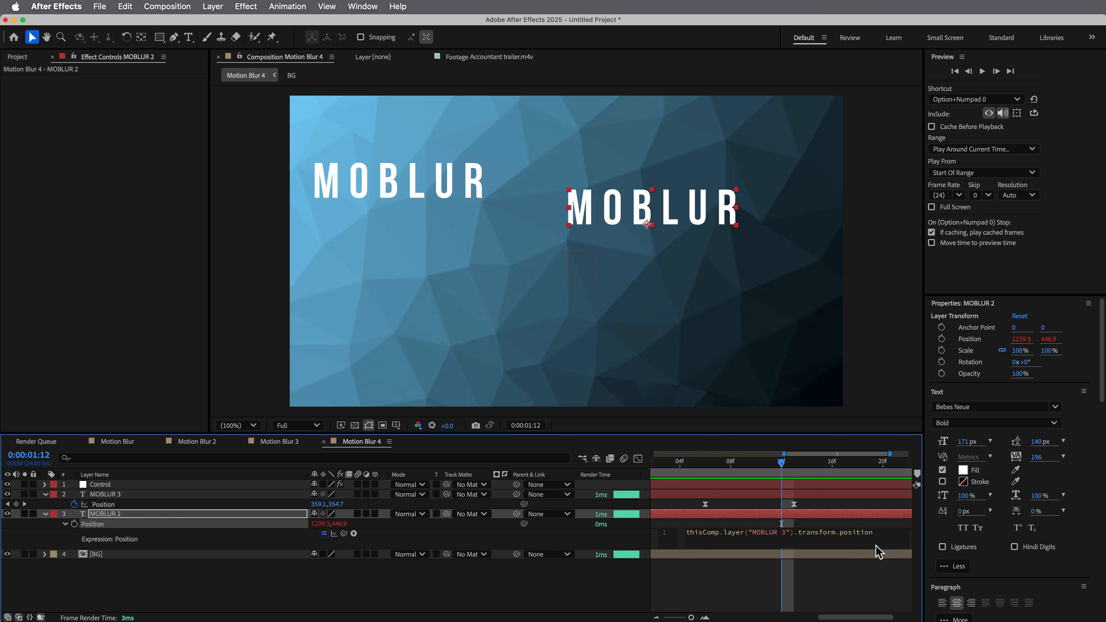
Step: Append .valueAtTime(time) to MOBLUR 2's Position expression and preview the linked layers from the first frame
type(".valueA")
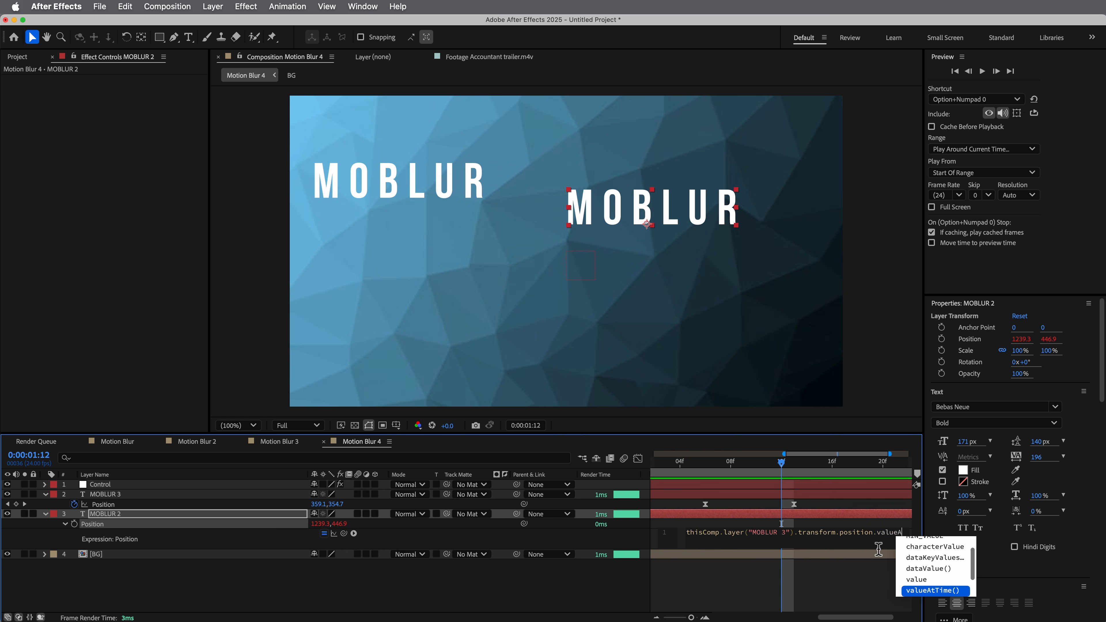
type("tTeim")
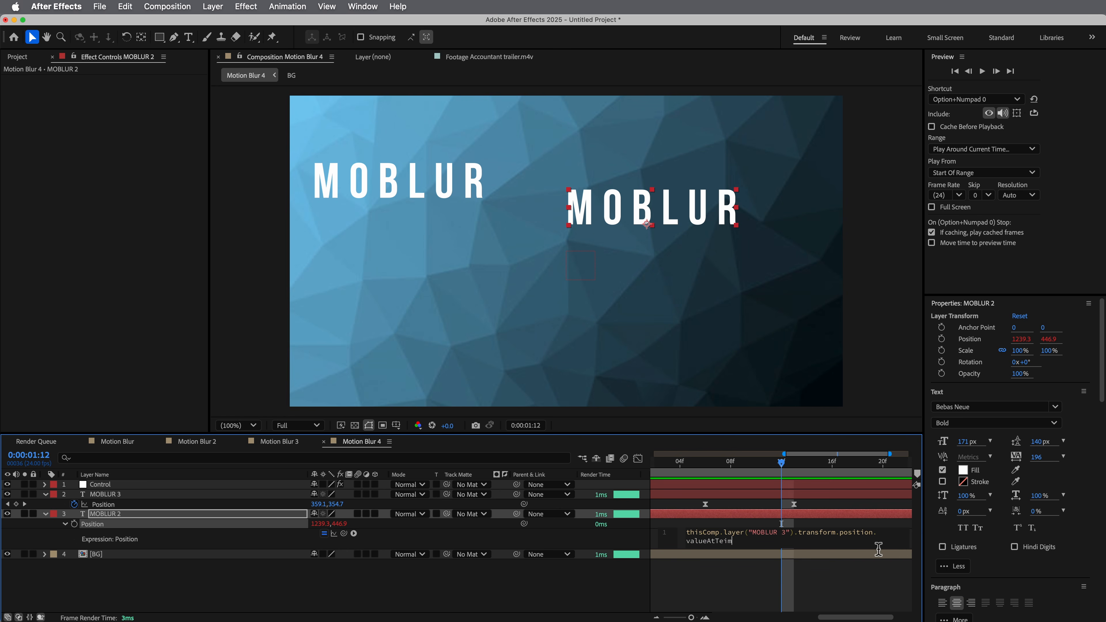
key("BackSpace")
key("BackSpace")
key("BackSpace")
type("ime")
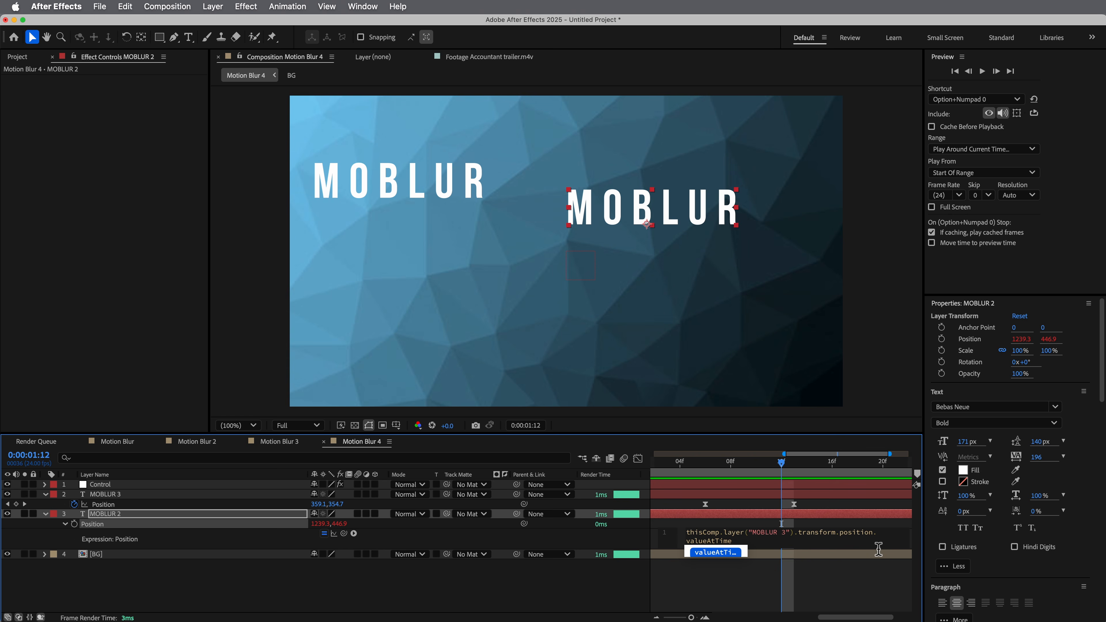
type("()time")
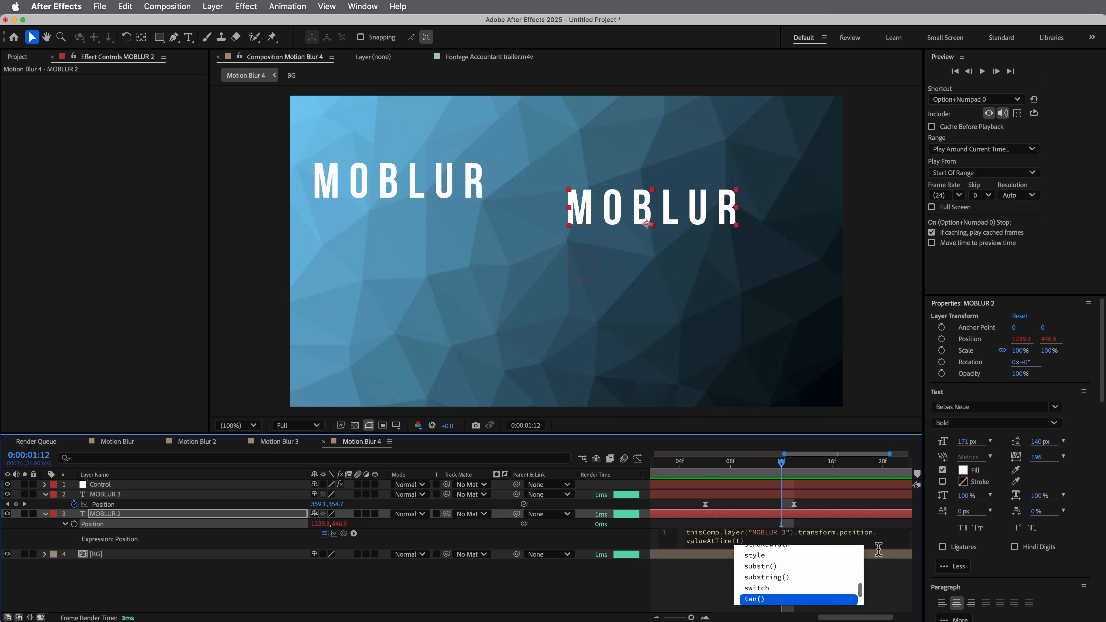
left_click(888, 587)
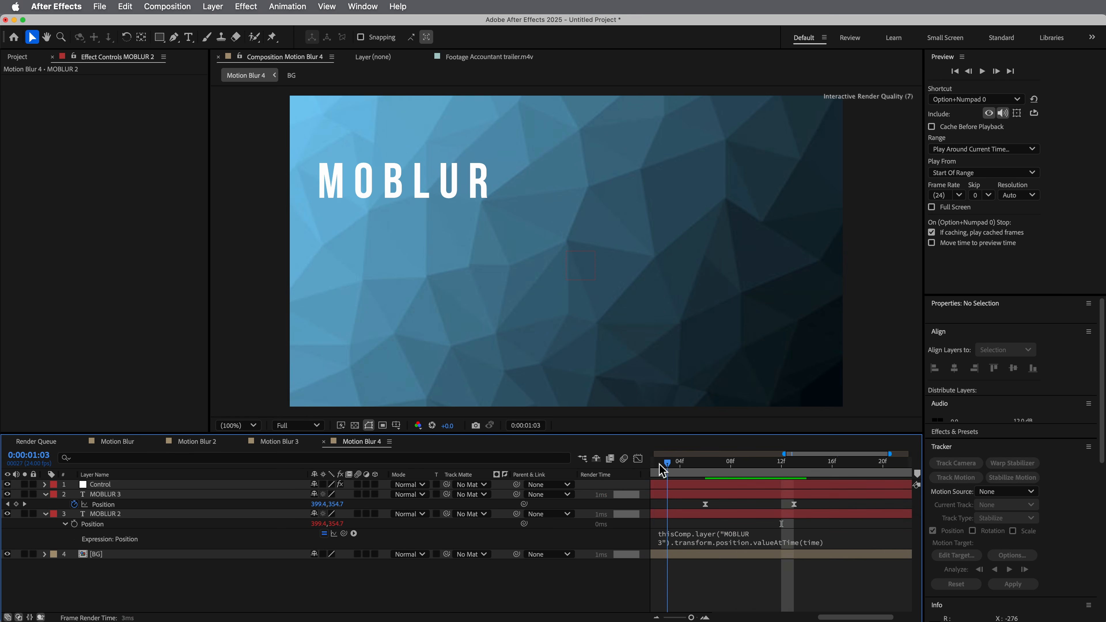
key("space")
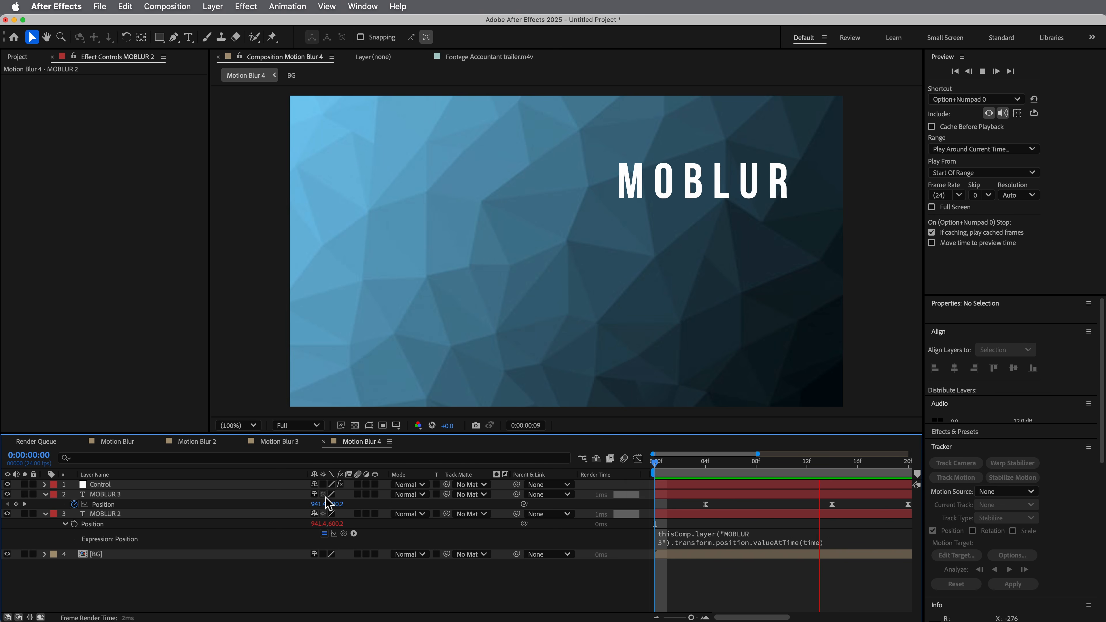
key("space")
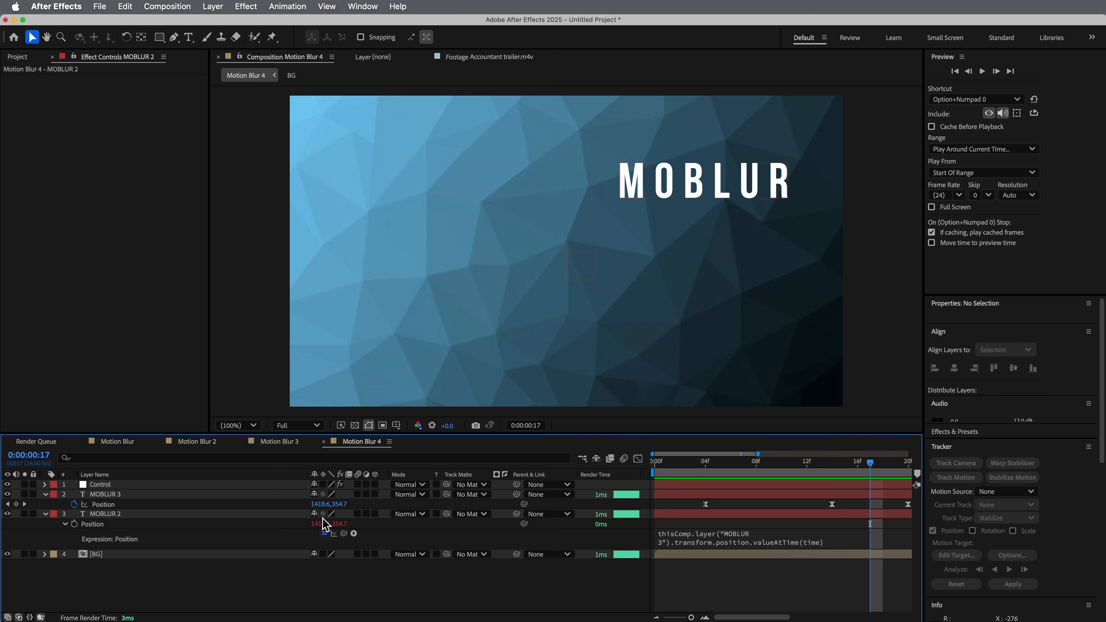
Step: Change MOBLUR 2's Position expression to use valueAtTime(time-index) and preview the delayed copy
left_click(849, 544)
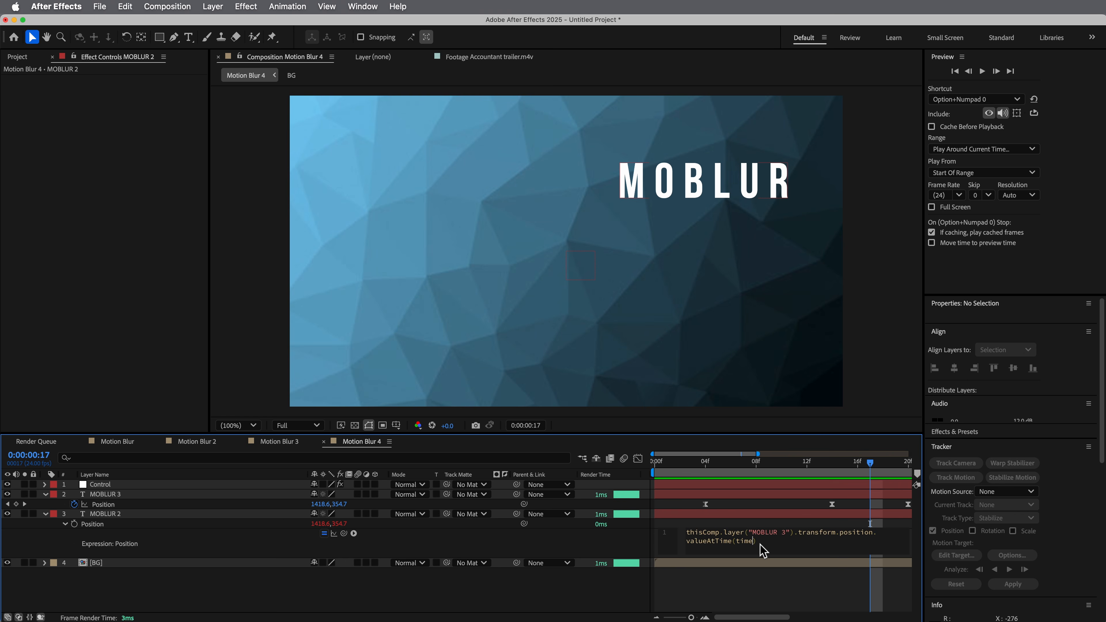
type("-index")
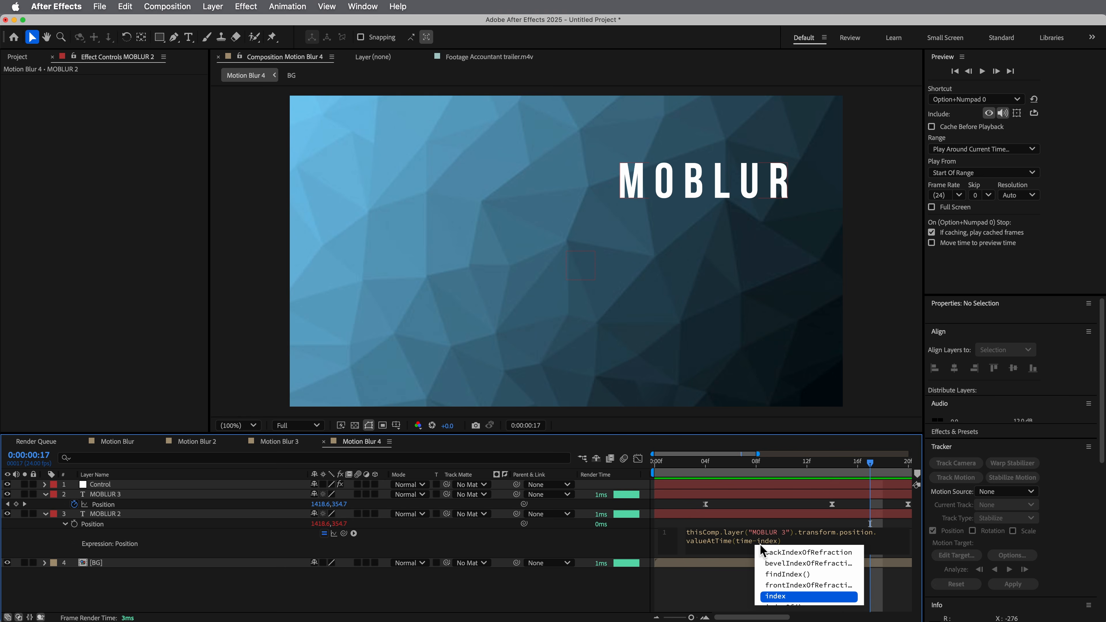
left_click(737, 589)
key("space")
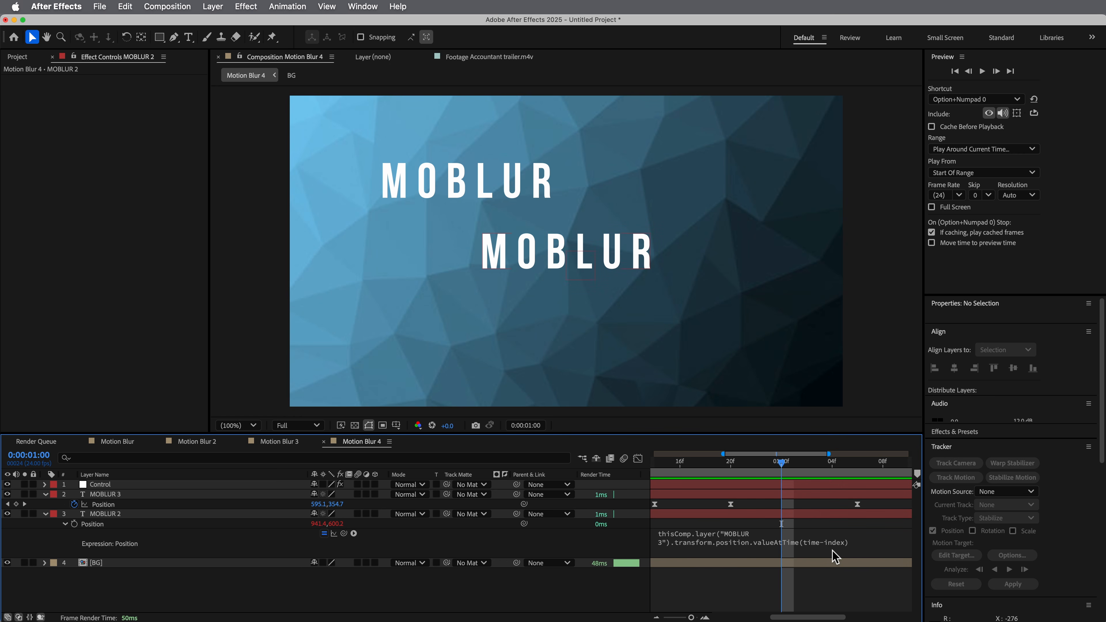
Step: Reduce the delay in MOBLUR 2's Position expression to time-(index/100) and preview from the first frame
left_click(840, 553)
left_click(778, 542)
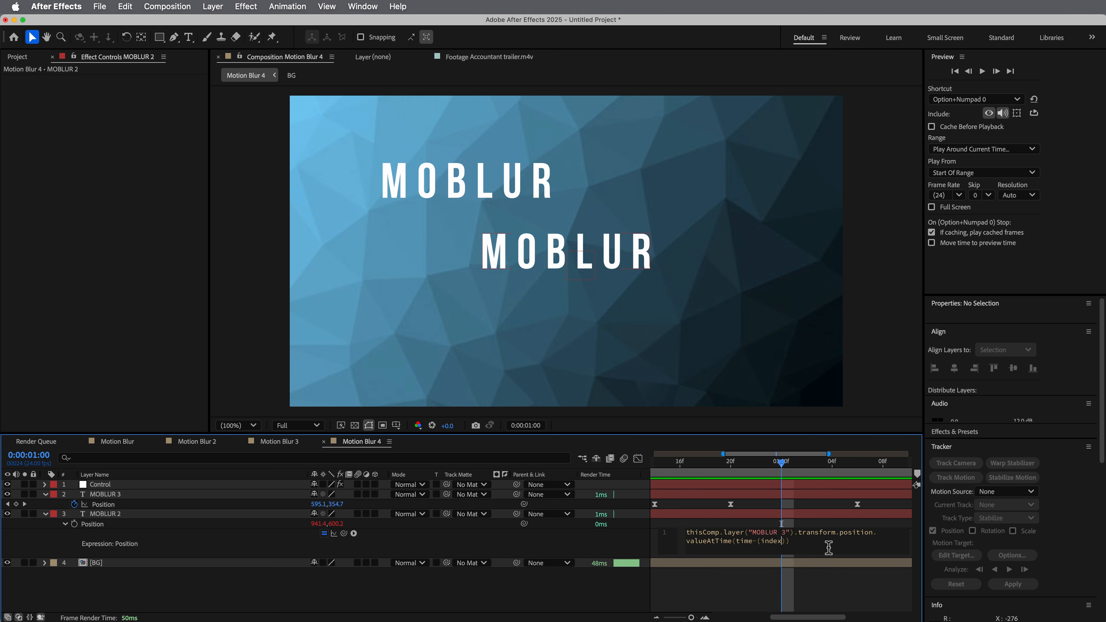
left_click(853, 580)
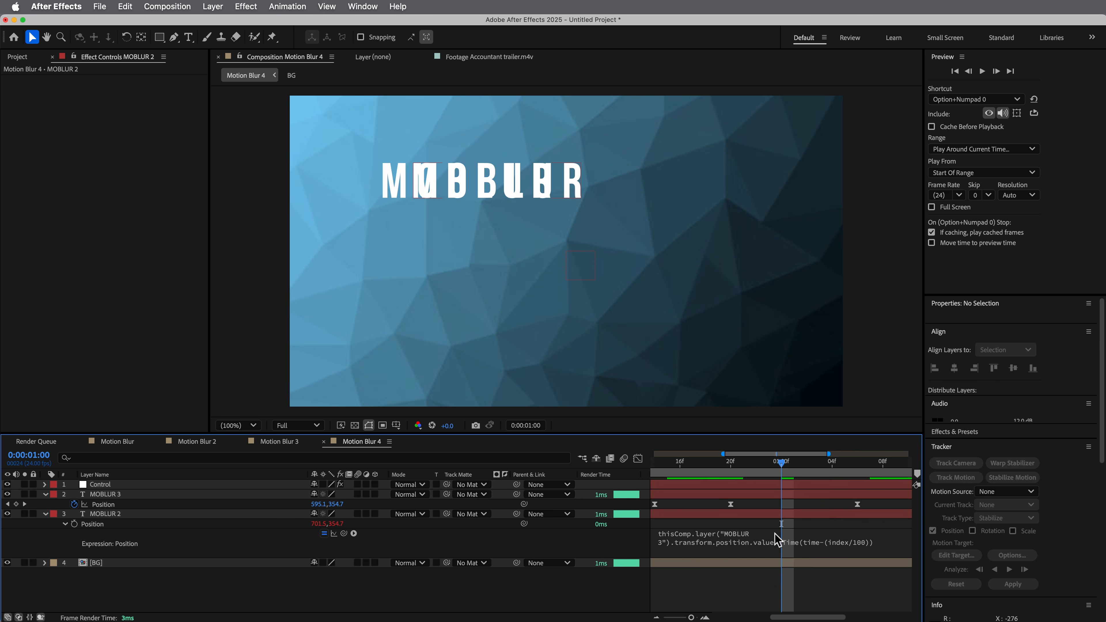
left_click_drag(730, 467, 574, 461)
key("space")
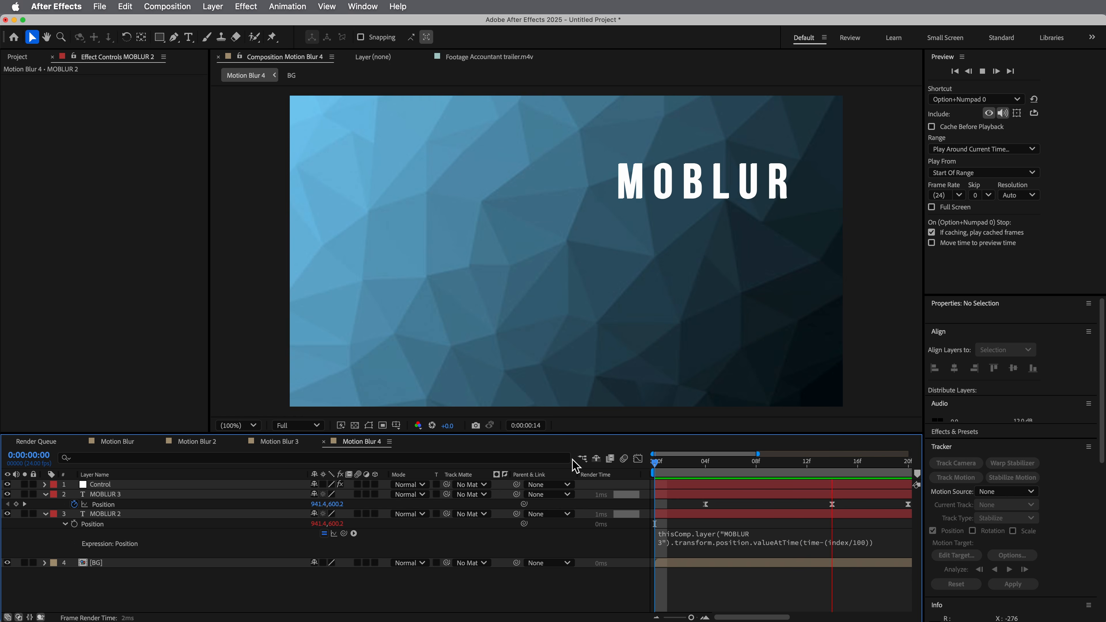
key("space")
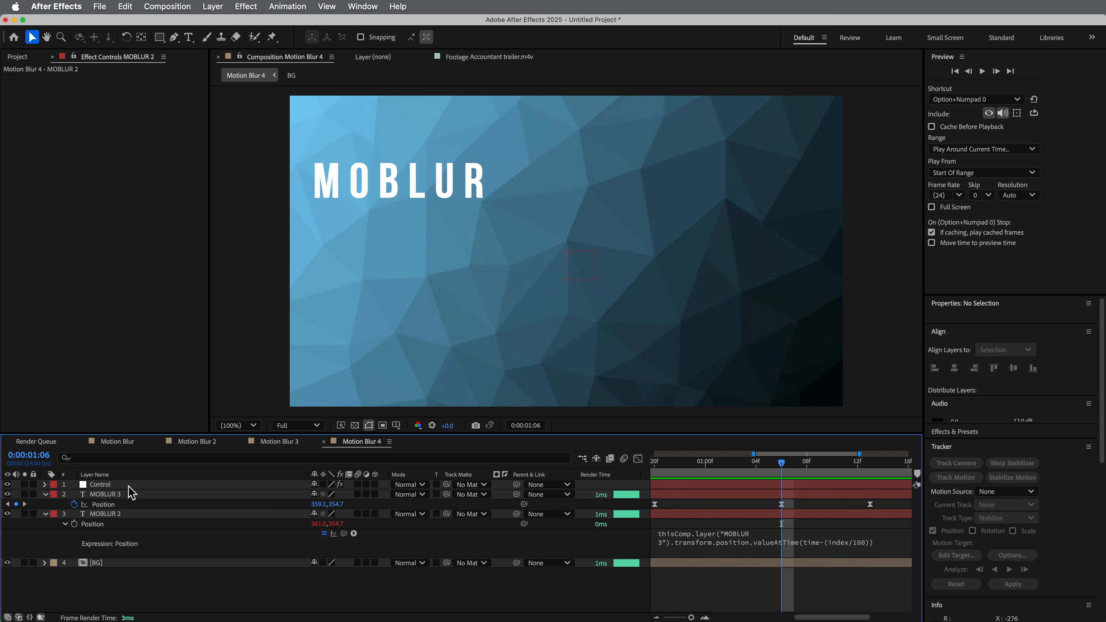
Step: Replace the divisor 100 in MOBLUR 2's Position expression with a link to the Control layer's Slider and preview from the first frame
left_click(129, 486)
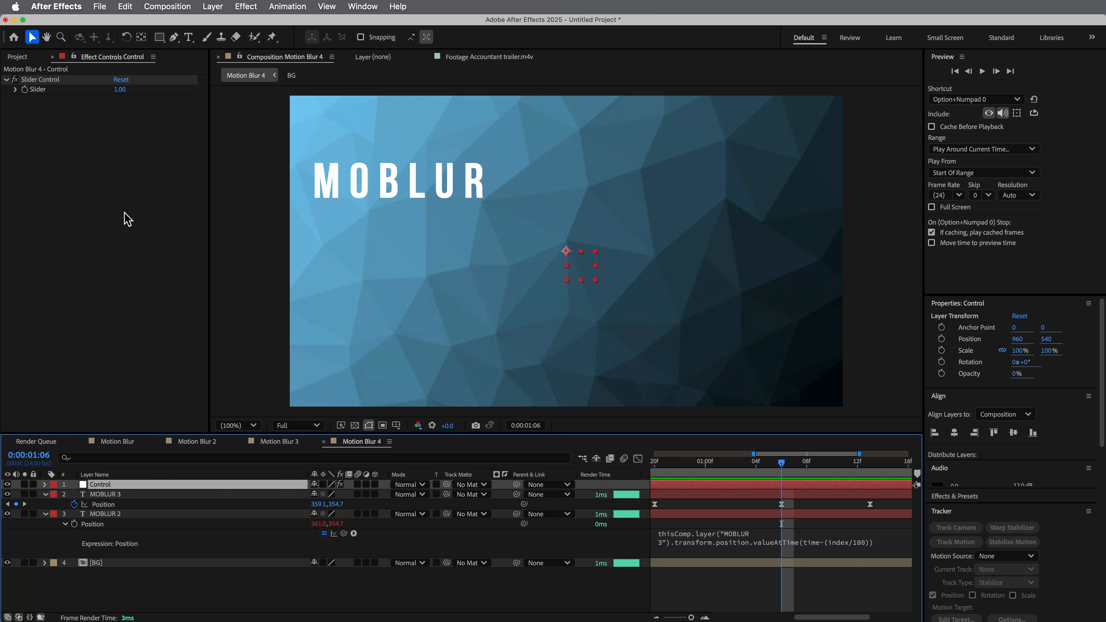
left_click(869, 548)
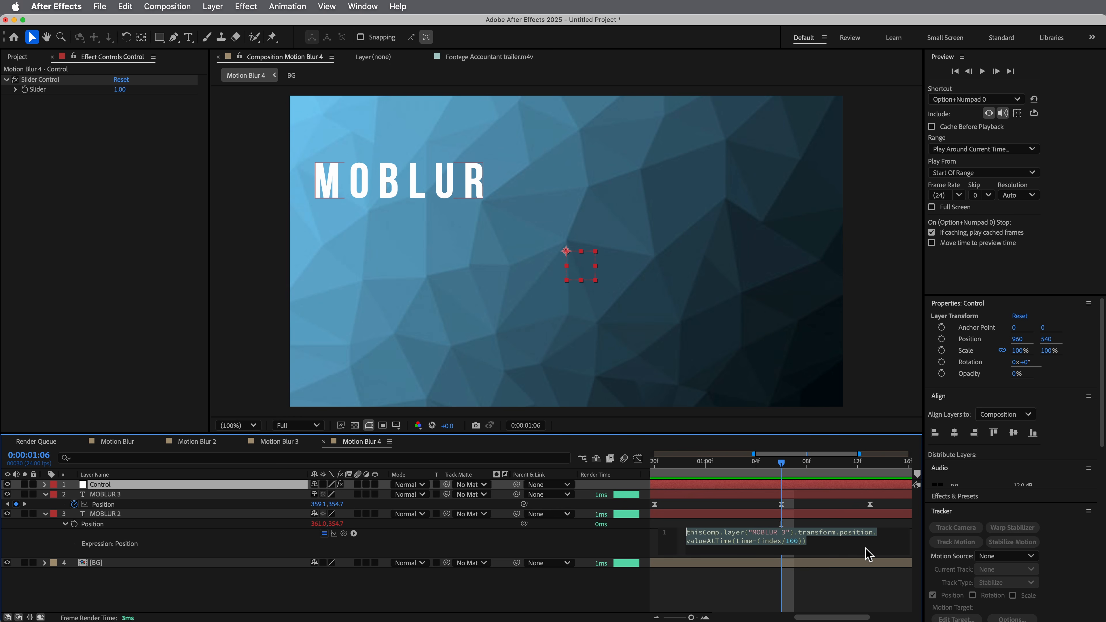
left_click(836, 552)
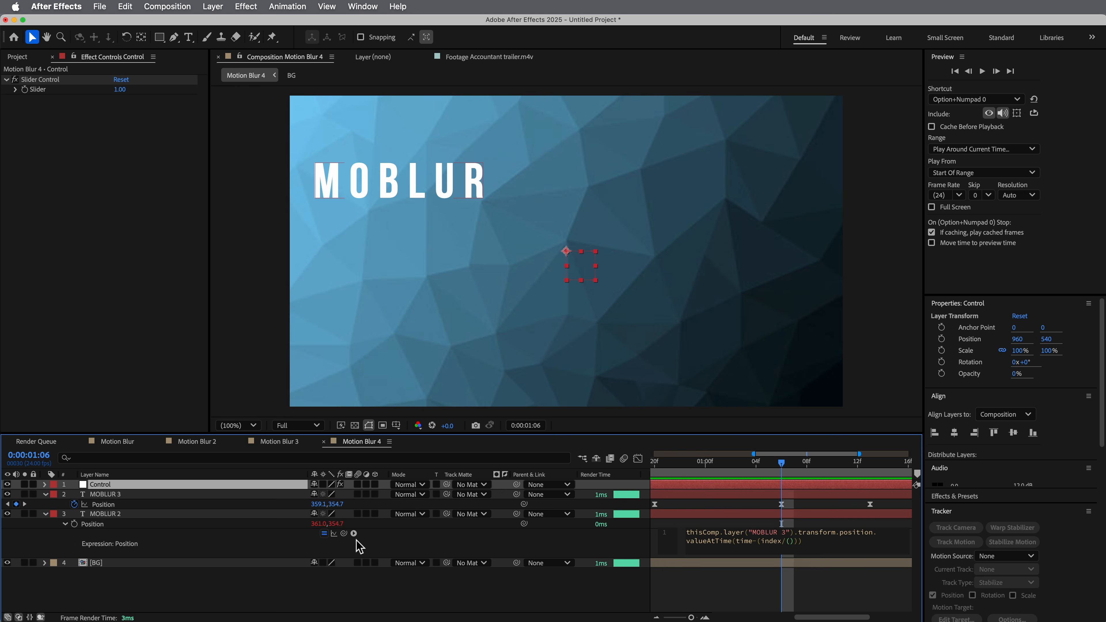
left_click_drag(343, 533, 39, 91)
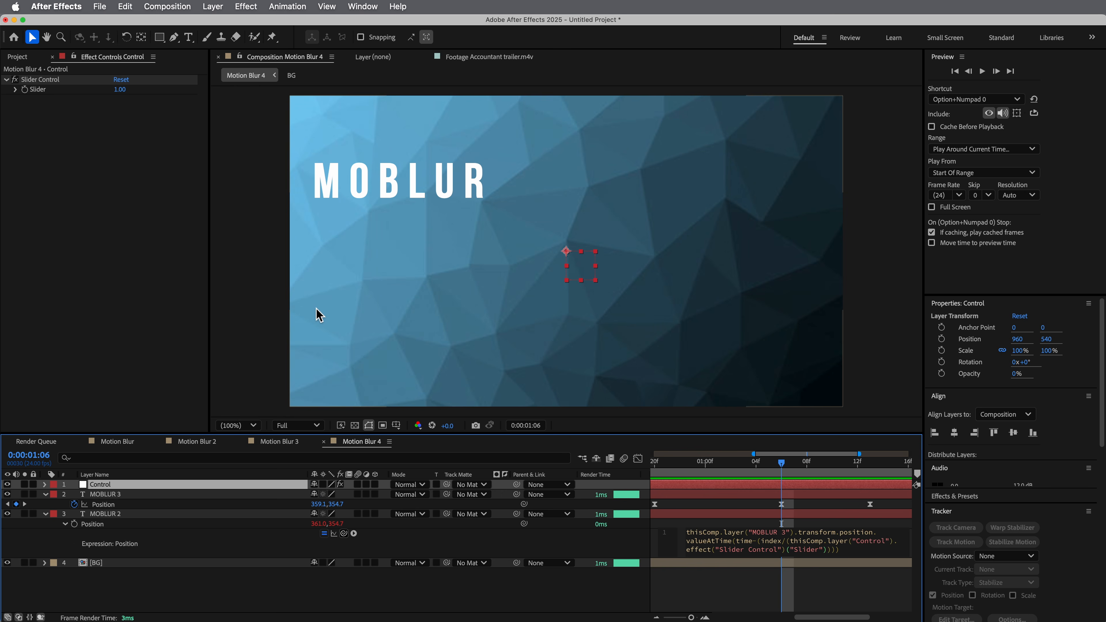
left_click(766, 597)
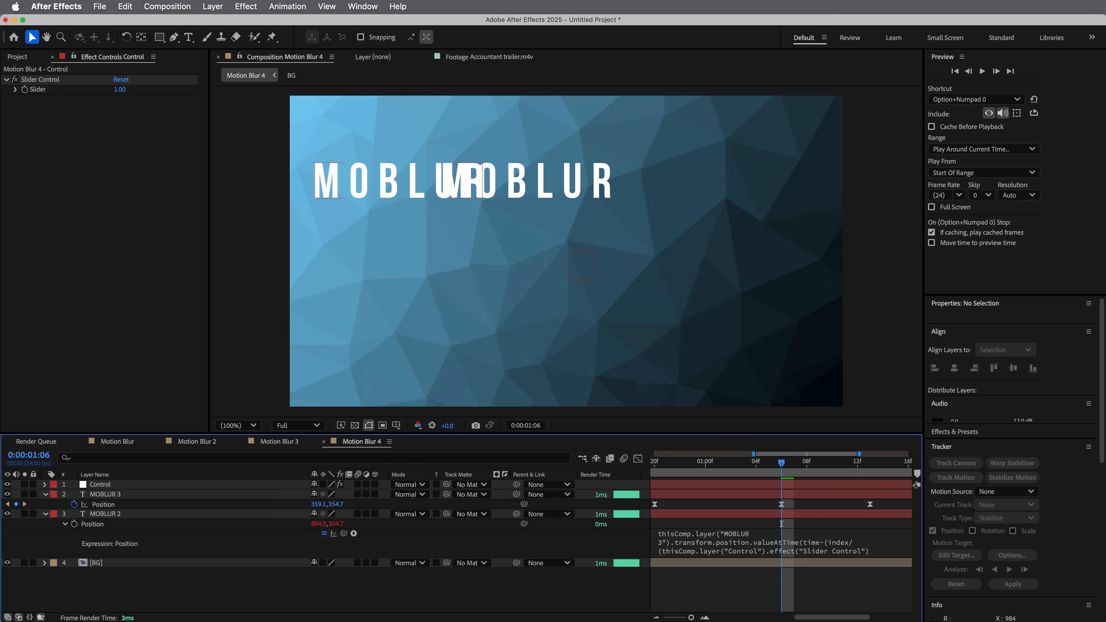
key("space")
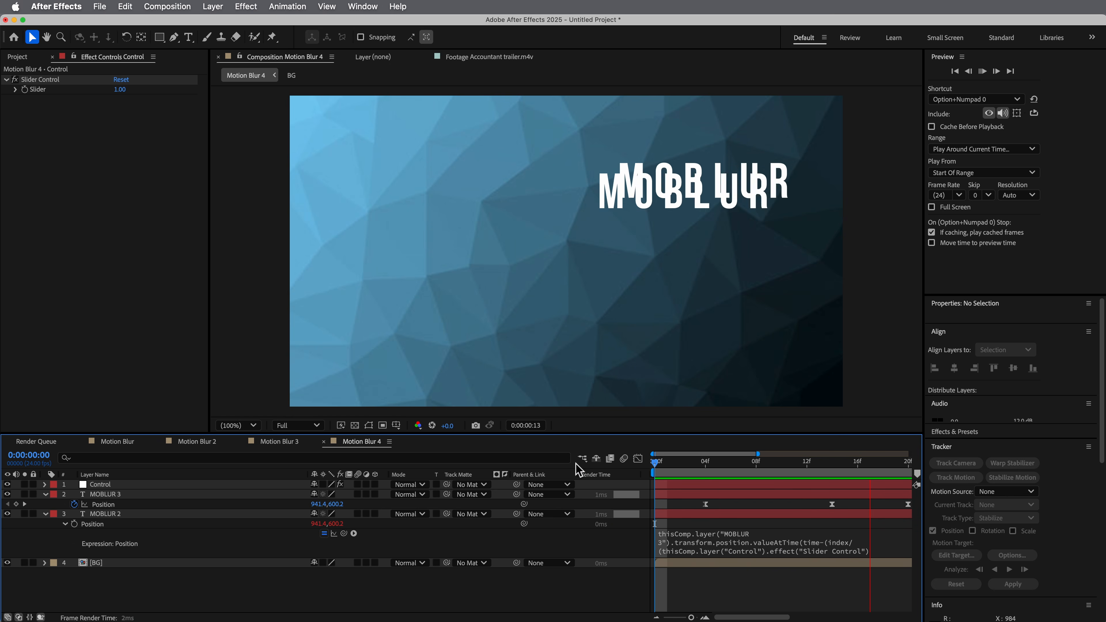
Step: Move to frame 0:00:00:08, expand the Control layer's Slider, try it at 100, and set it to 63
left_click(695, 469)
left_click_drag(694, 470, 759, 470)
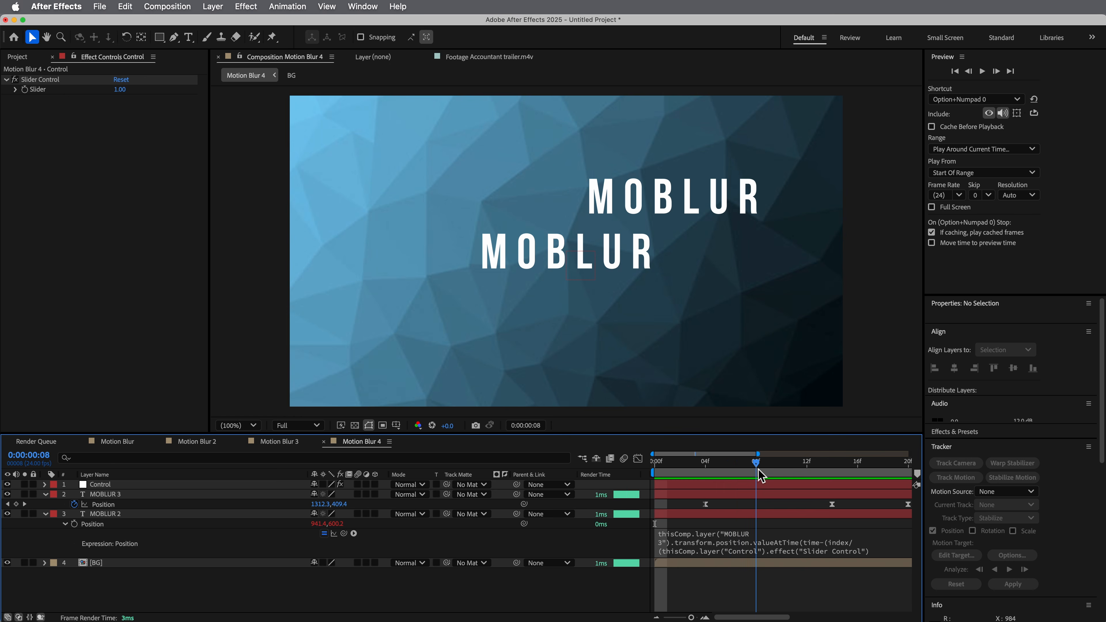
left_click(14, 89)
left_click_drag(32, 110, 177, 116)
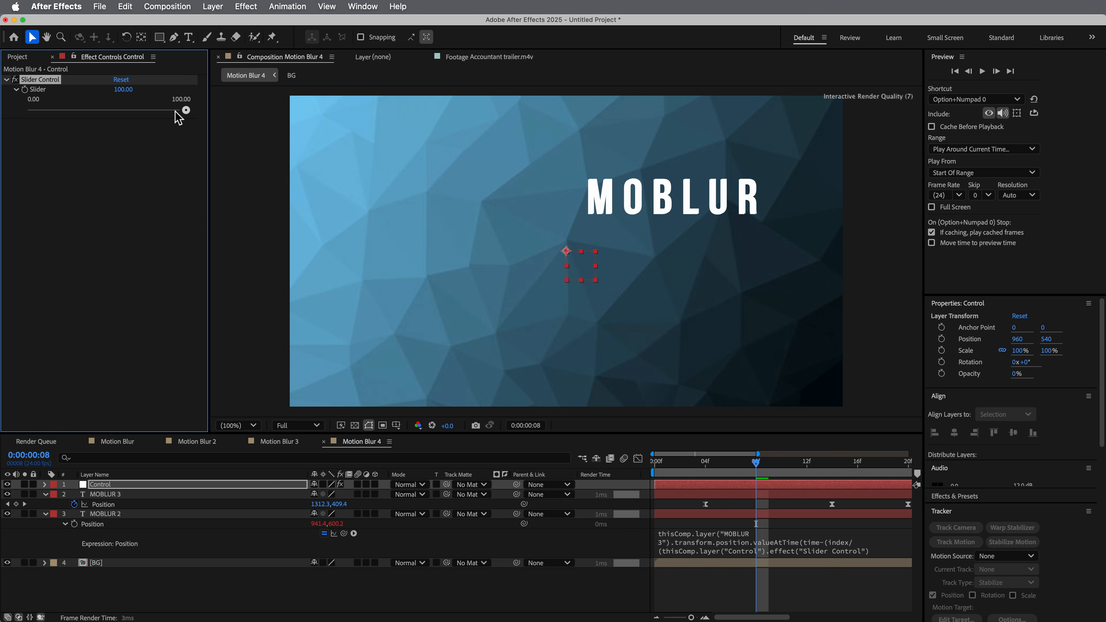
left_click(123, 90)
type("63")
key("Return")
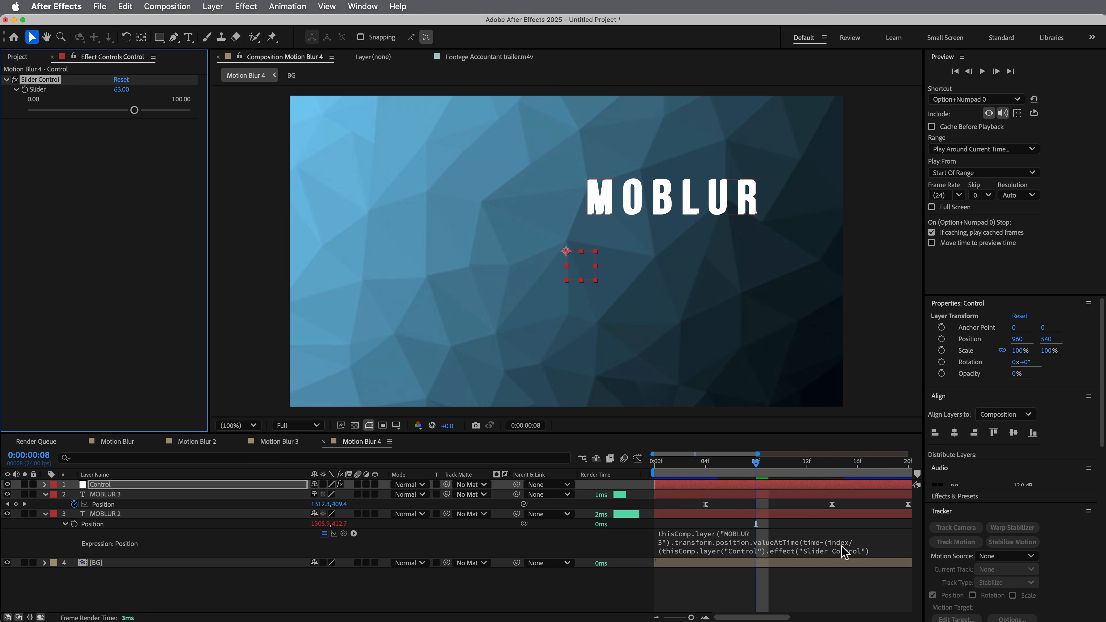
Step: Duplicate the MOBLUR 2 layer repeatedly until the copies reach MOBLUR 19
left_click(126, 515)
key("super+d")
key("super+d")
key("super+d")
key("super+d")
key("super+d")
key("super+d")
key("super+d")
key("super+d")
key("super+d")
key("super+d")
key("super+d")
key("super+d")
key("super+d")
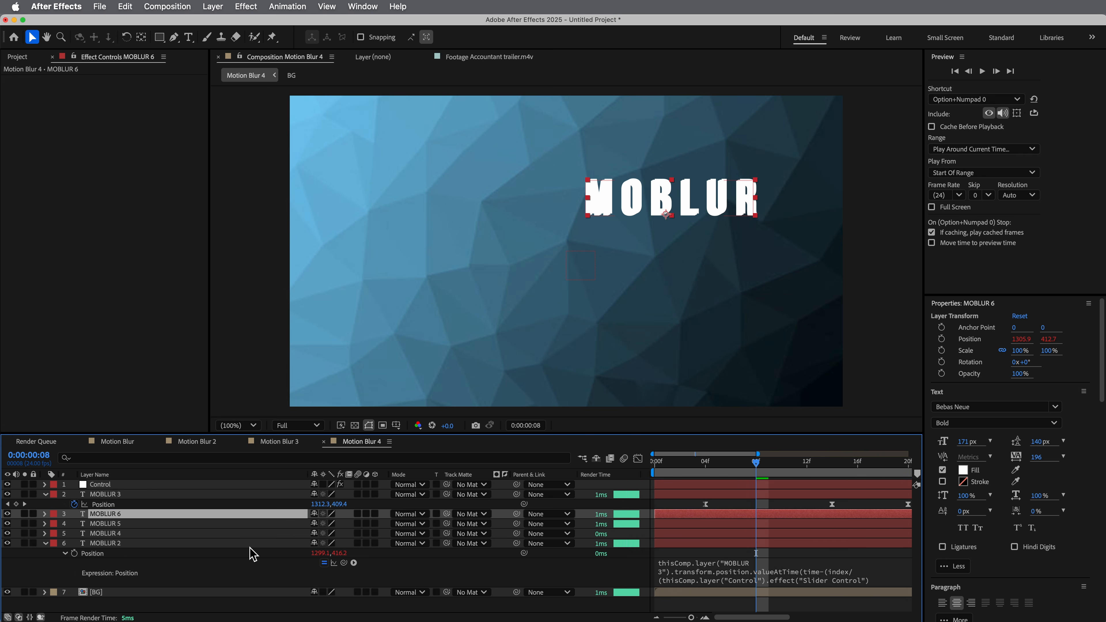
key("super+d")
key("super+d")
key("super+d")
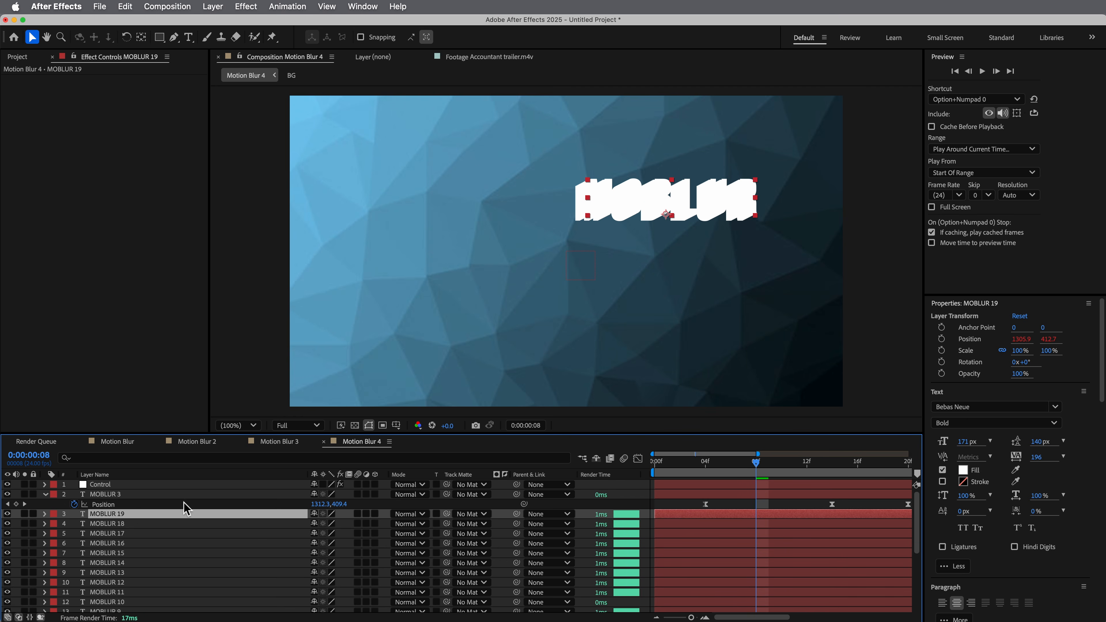
Step: Lower the Control layer's Slider to about 17.31 to lengthen the trail and preview from the first frame
left_click(153, 486)
left_click_drag(134, 110, 53, 113)
left_click_drag(58, 108, 60, 109)
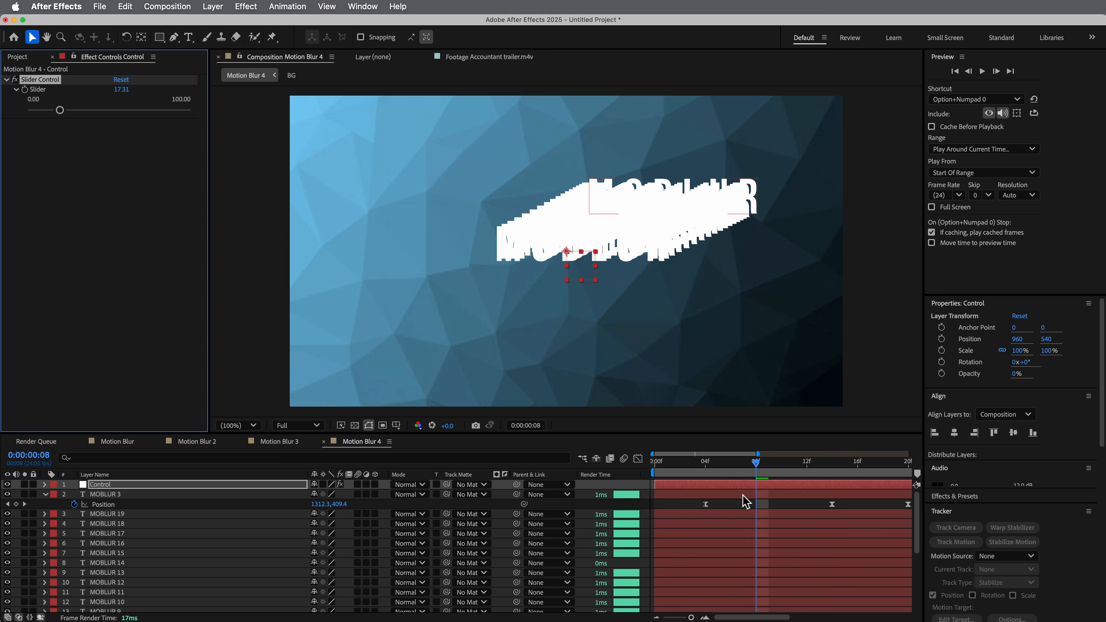
left_click_drag(730, 462, 582, 463)
key("space")
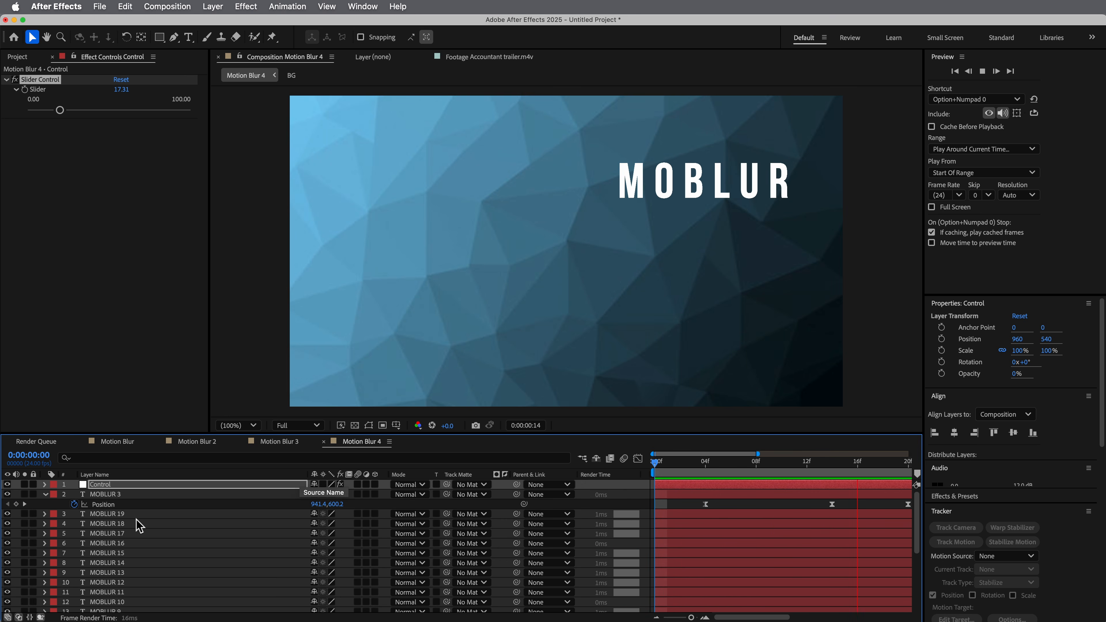
key("space")
Step: Collapse MOBLUR 3's properties, set Opacity to 49% on all copies from MOBLUR 19 through MOBLUR 2, and check the trail at 0:00:01:17
key("super+a")
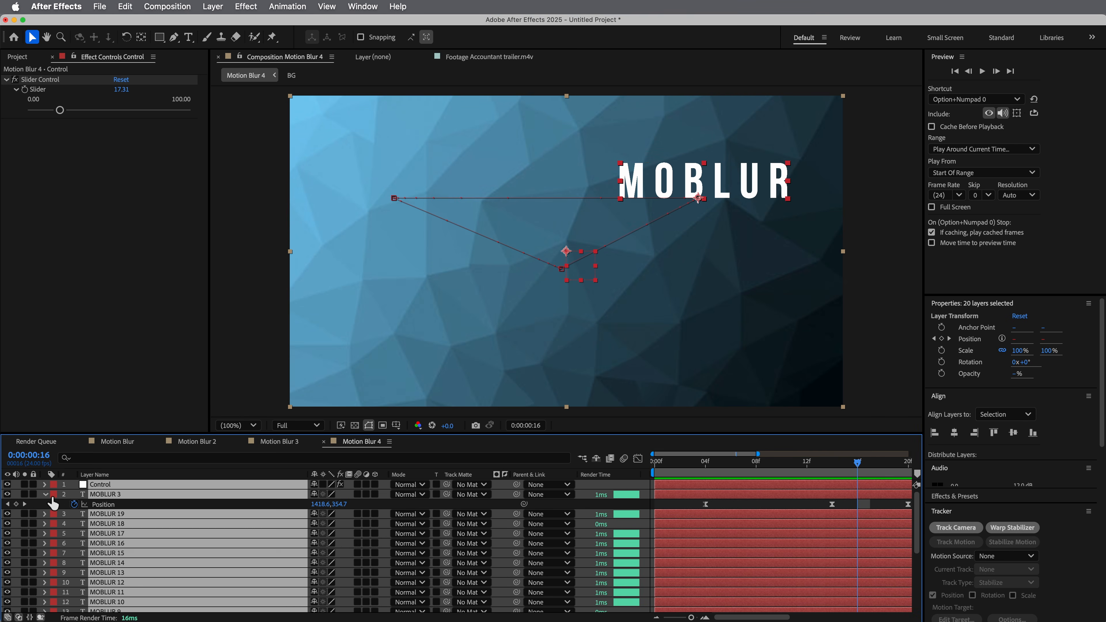
left_click(45, 495)
left_click(125, 397)
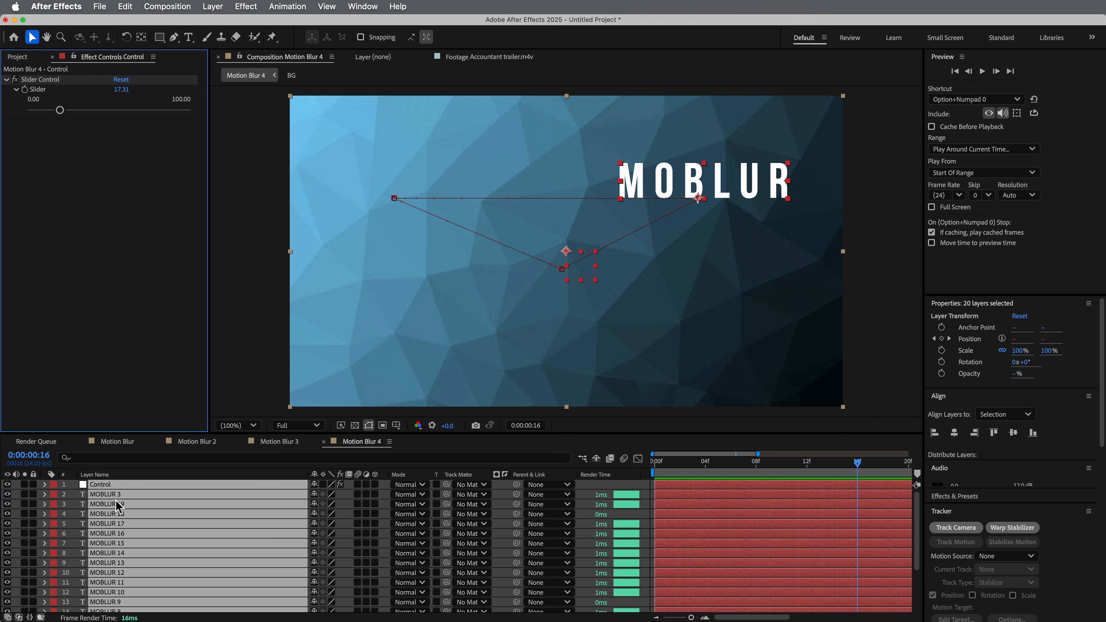
left_click(127, 504)
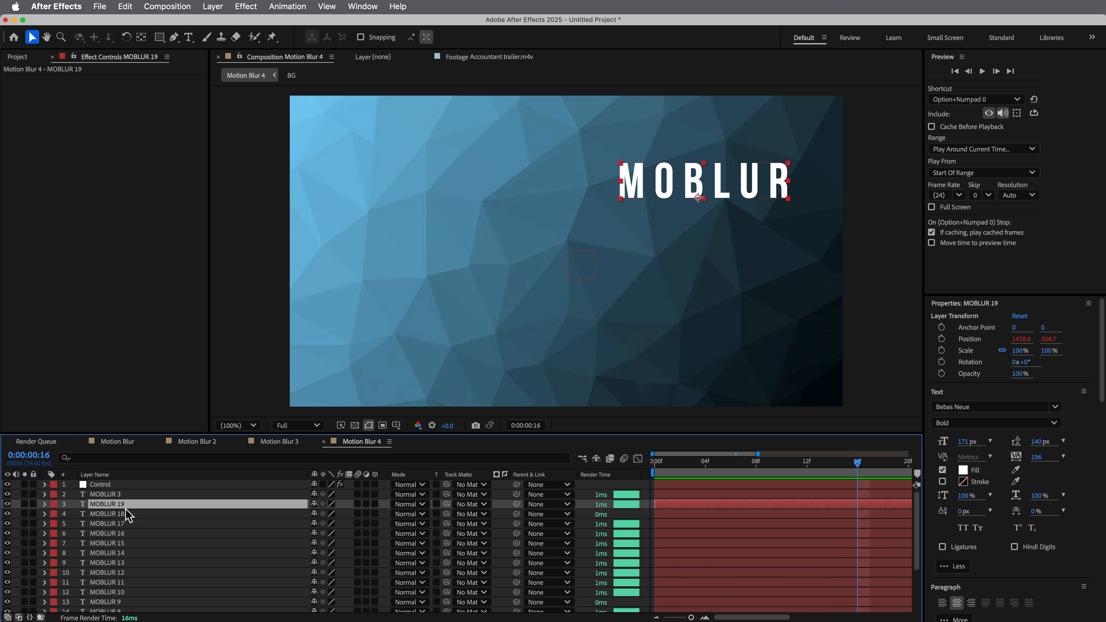
scroll(126, 566, "down", 3)
left_click(125, 599, "shift")
key("t")
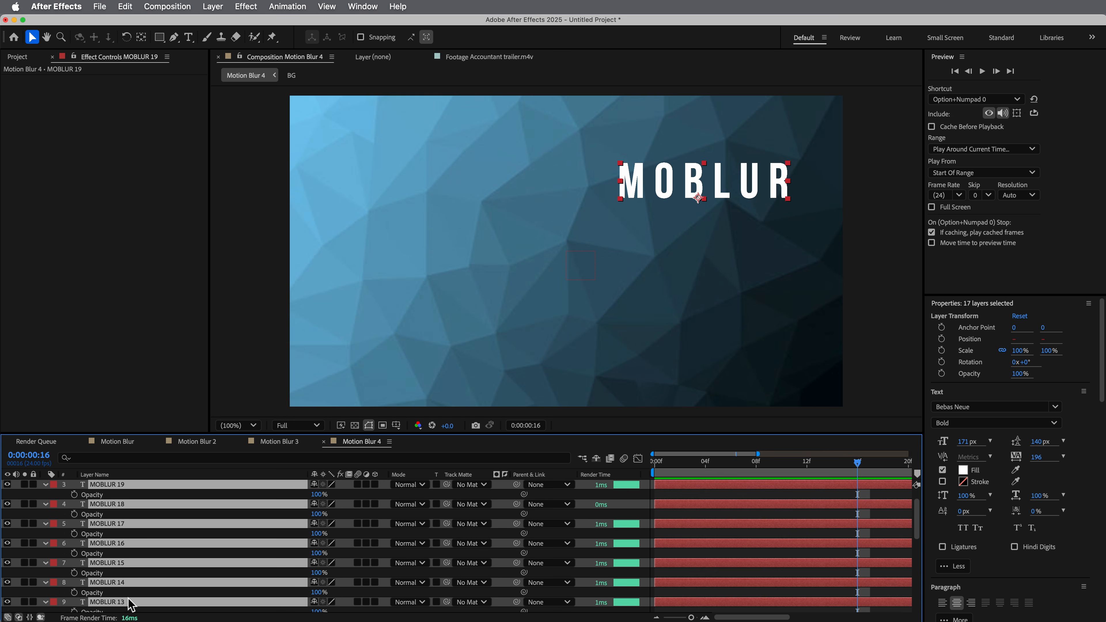
left_click_drag(318, 514, 296, 514)
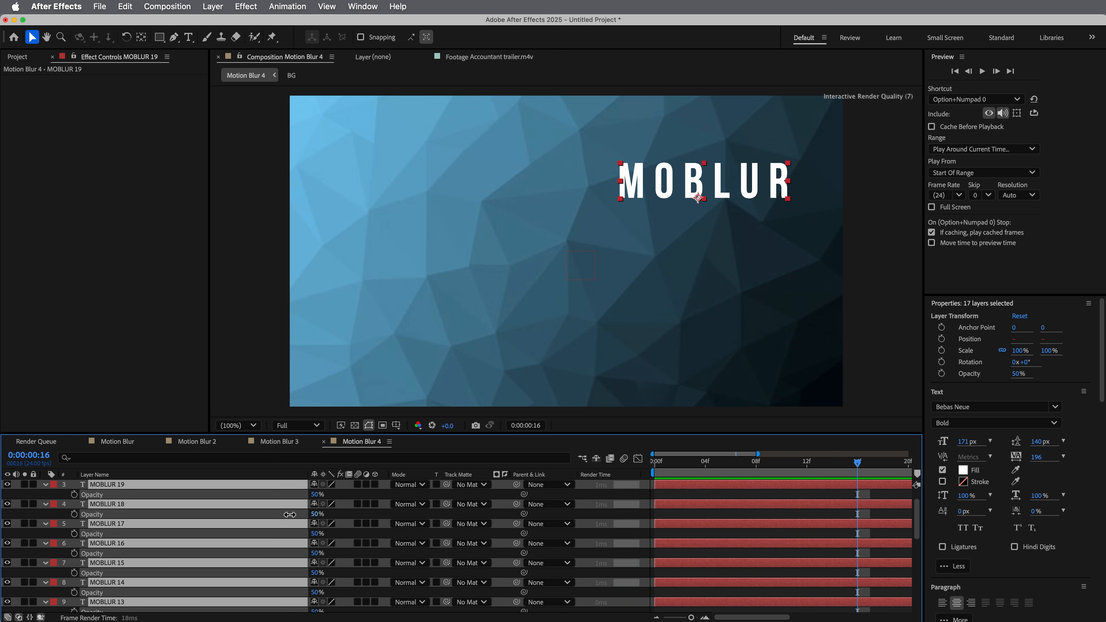
mouse_move(765, 463)
left_mouse_down()
mouse_move(716, 463)
mouse_move(744, 464)
left_mouse_up()
left_click(754, 496)
Step: Change the text fill of the MOBLUR 4 layer to red FF0000
left_click(131, 506)
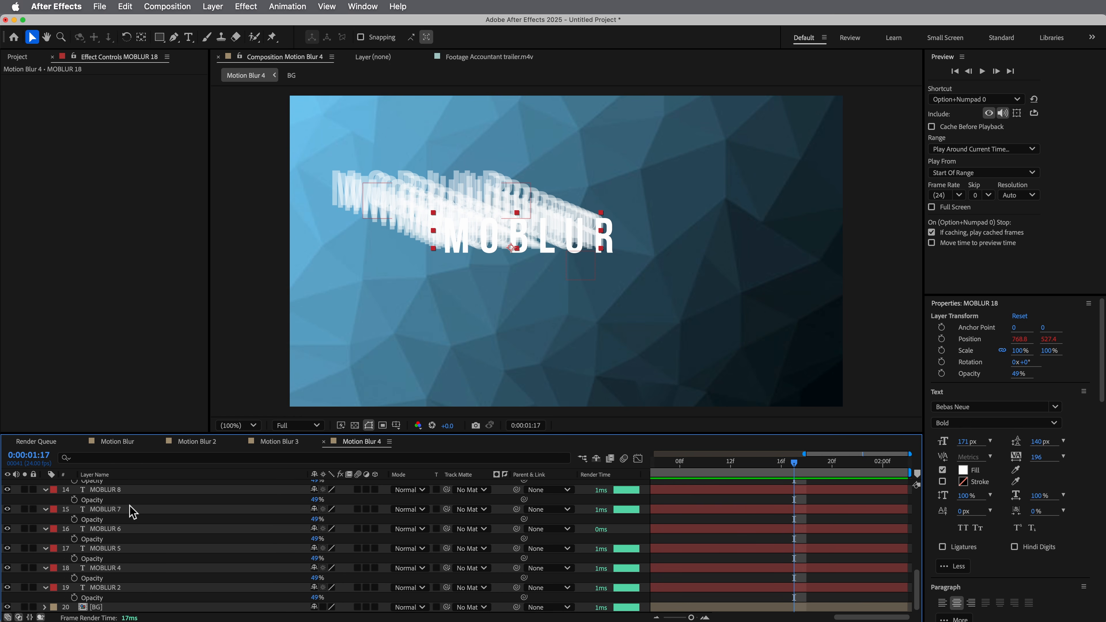
scroll(129, 536, "down", 10)
left_click(126, 582)
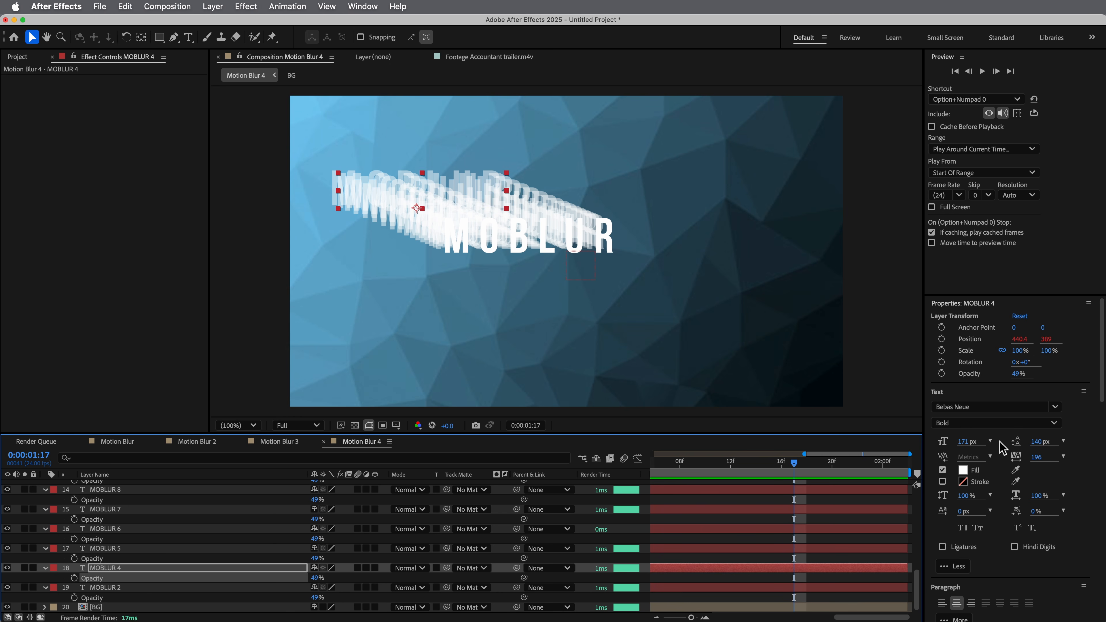
left_click(964, 471)
left_click_drag(519, 303, 681, 264)
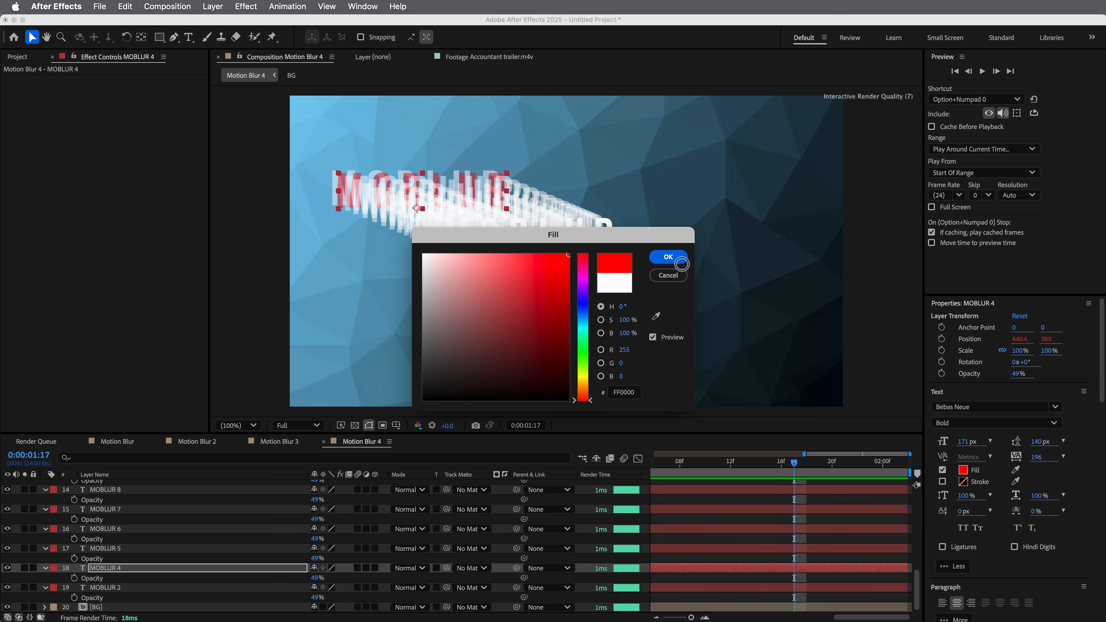
left_click(668, 257)
Step: Change the text fill of the MOBLUR 8 layer to a medium green
left_click(719, 497)
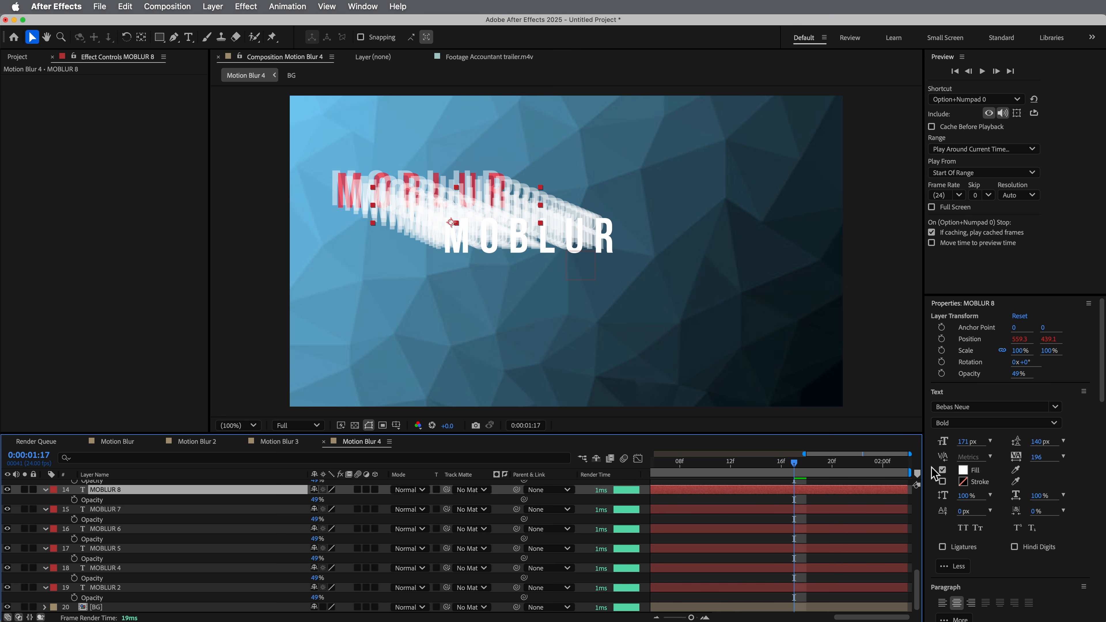
left_click(964, 470)
left_click(583, 339)
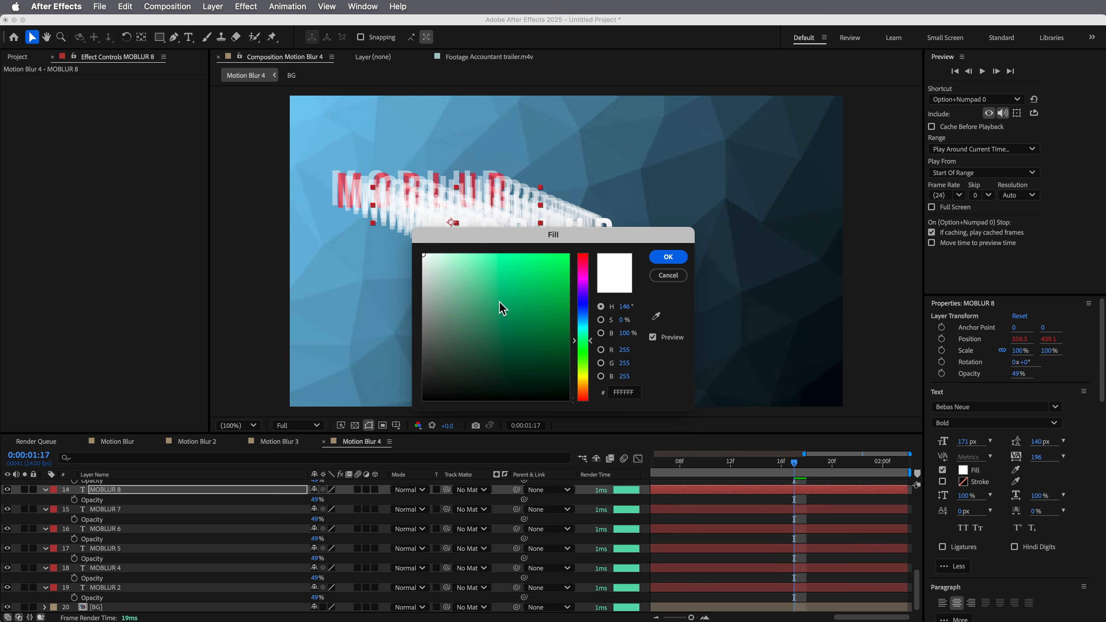
left_click(500, 306)
left_click(668, 257)
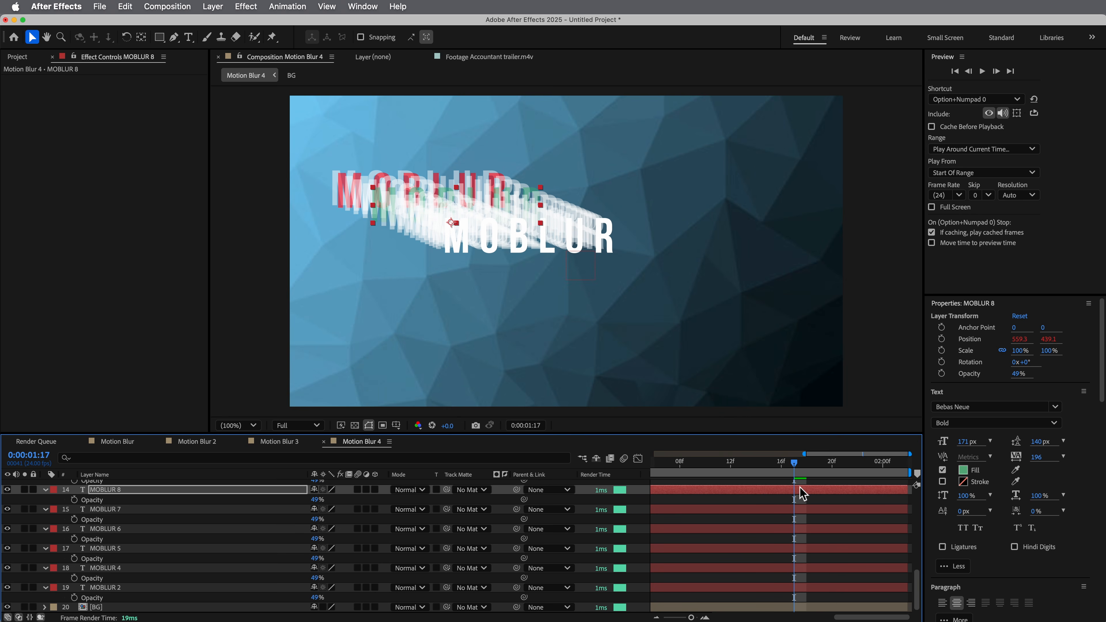
Step: Change the text fill of the MOBLUR 13 layer to a saturated blue
scroll(797, 499, "up", 6)
left_click(782, 519)
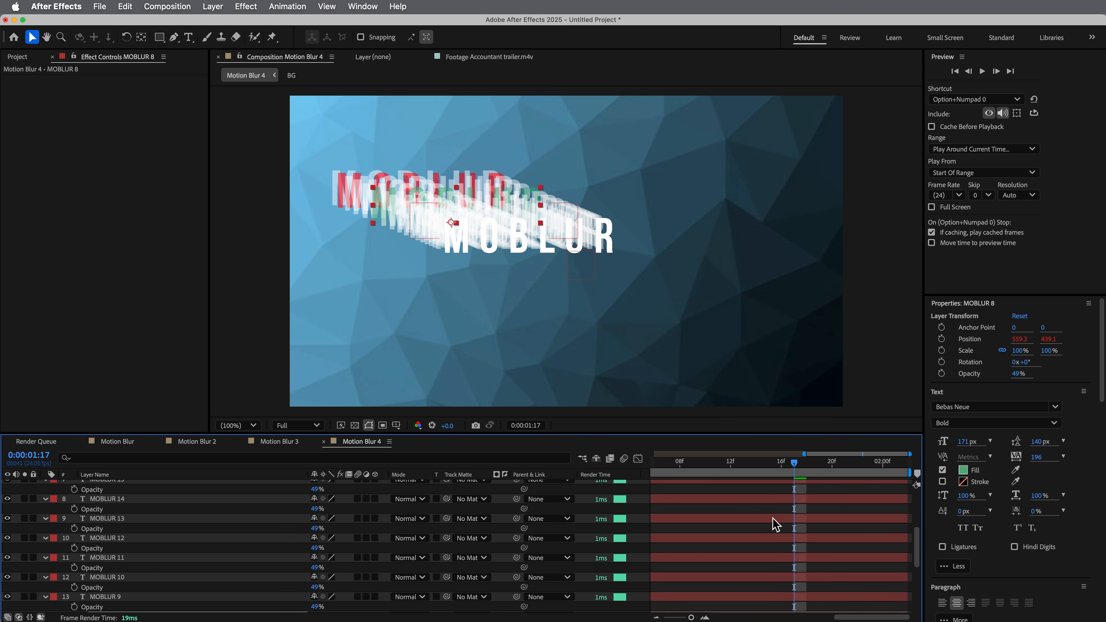
left_click(963, 471)
left_click(581, 305)
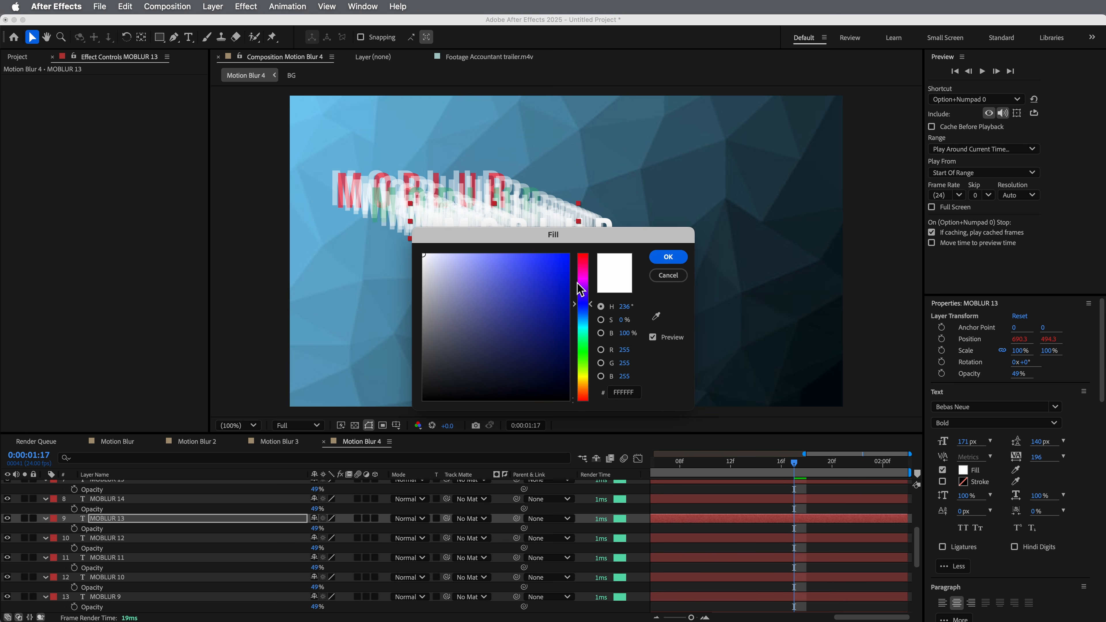
left_click(559, 272)
left_click(668, 257)
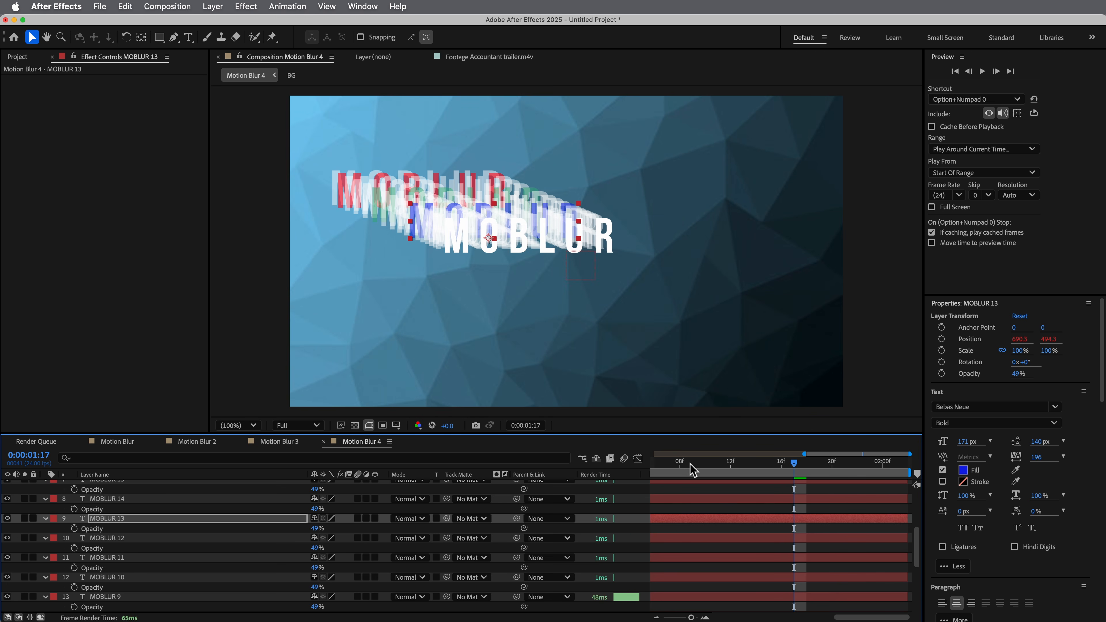
Step: Preview the coloured text trail from the first frame and switch to the Motion Blur composition
key("space")
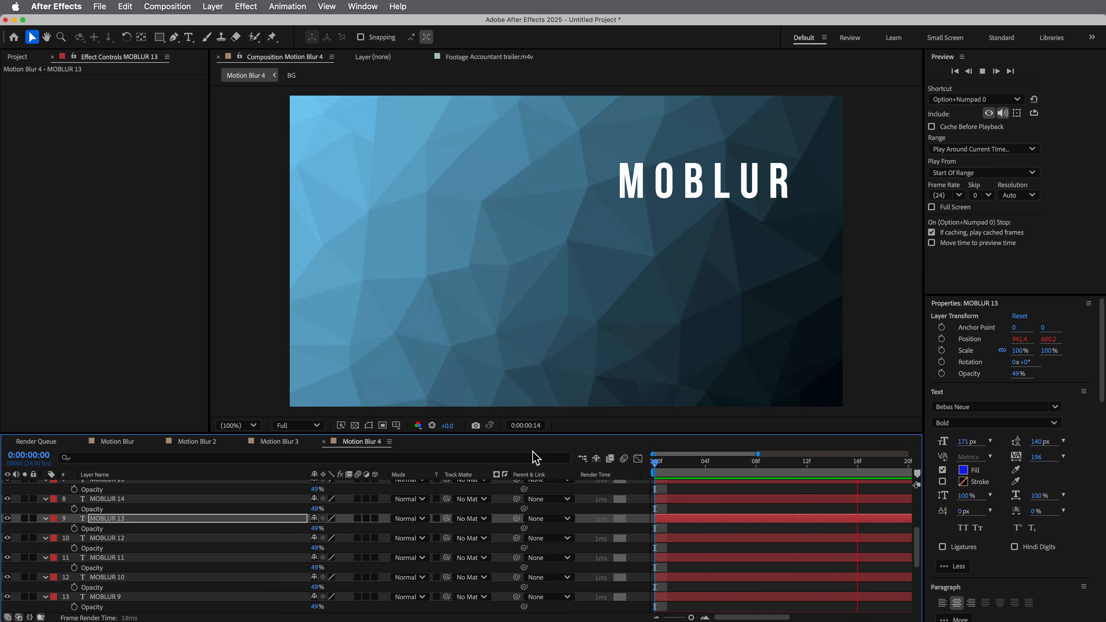
scroll(244, 501, "up", 5)
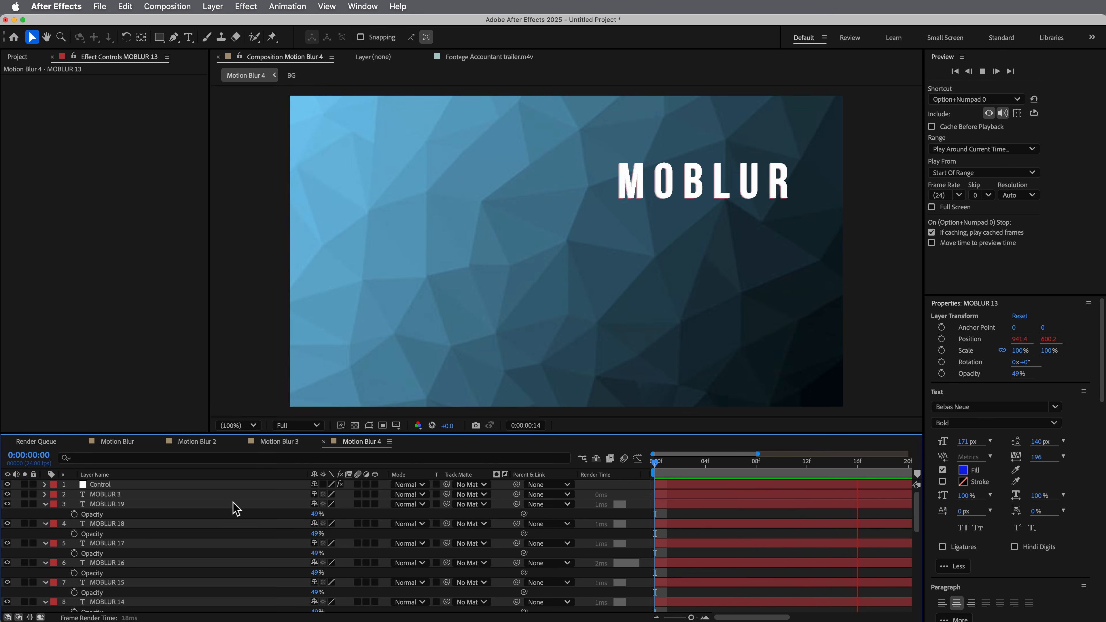
key("space")
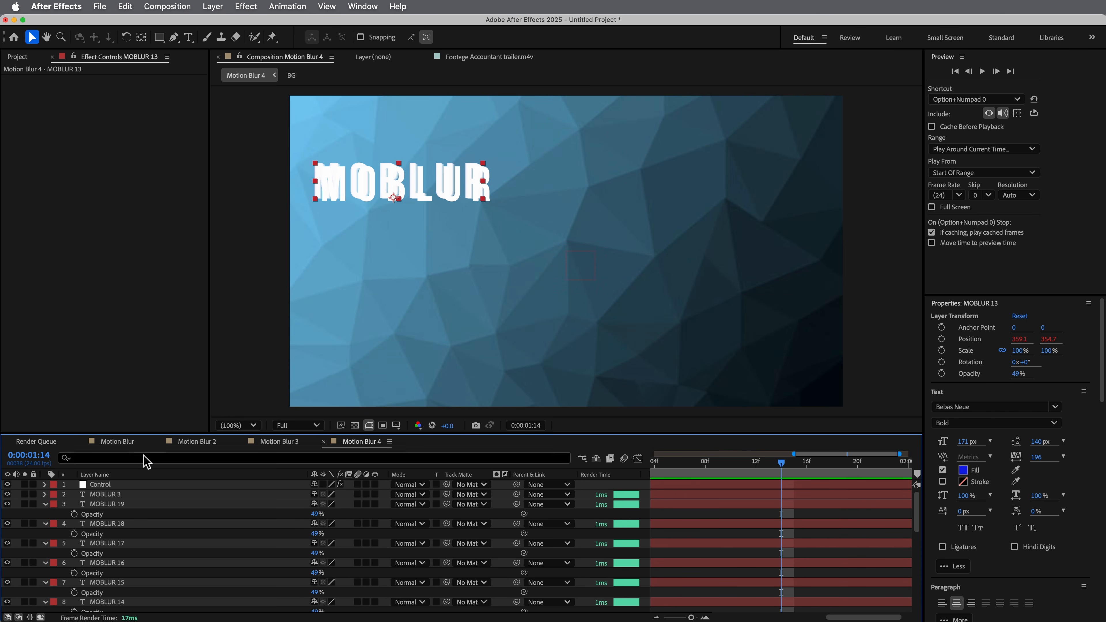
left_click(117, 442)
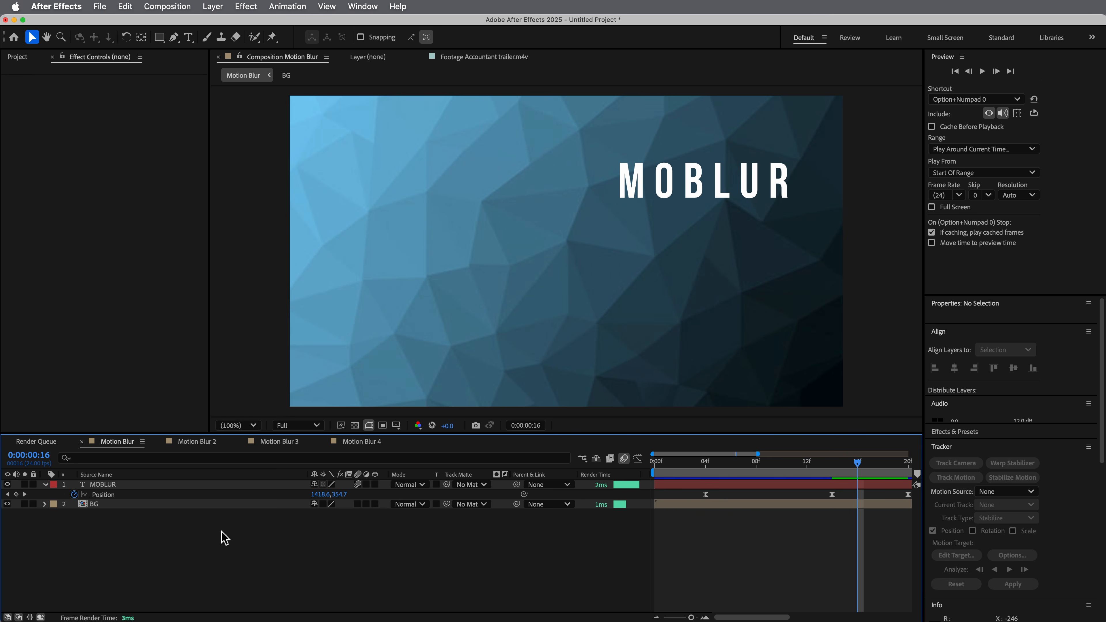